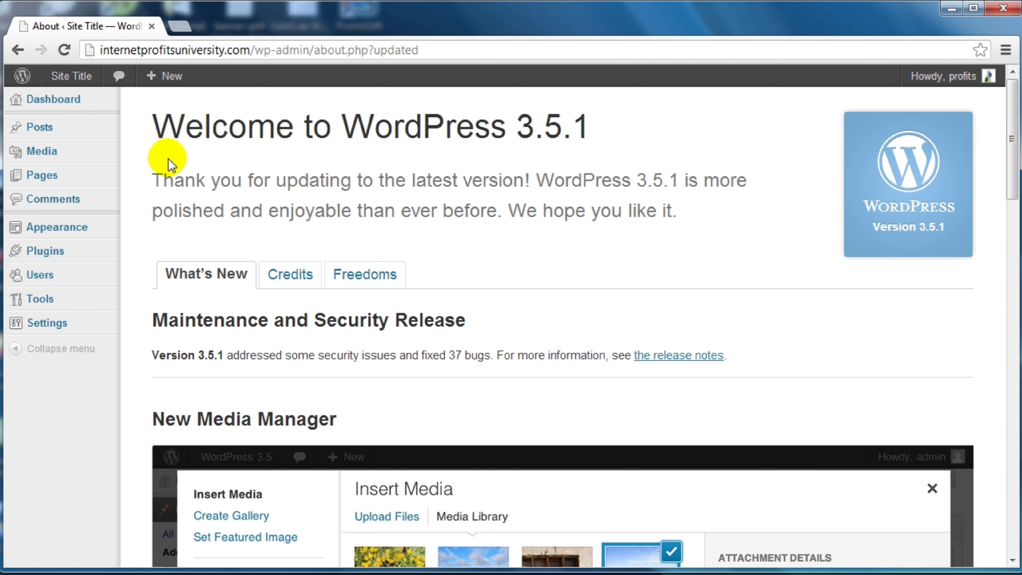
# - Search the directory of new plugins for "pretty links"
pyautogui.moveTo(61, 252)
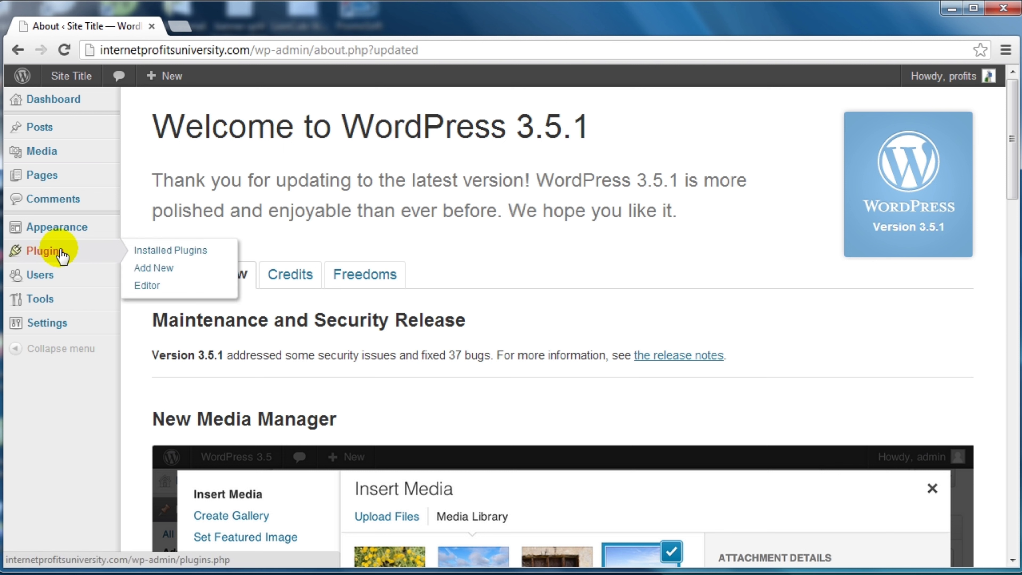
pyautogui.click(160, 268)
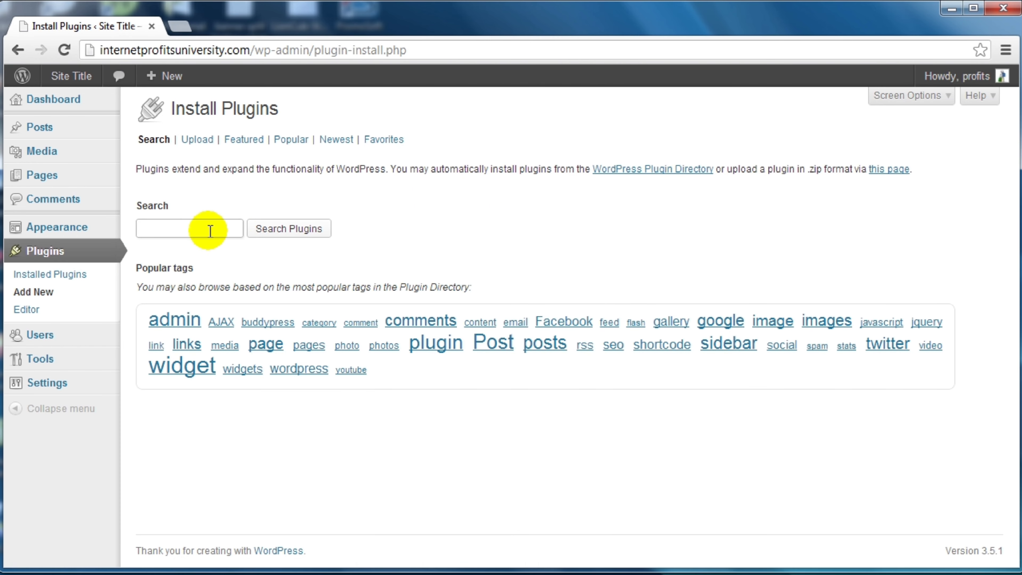
pyautogui.click(210, 232)
pyautogui.write('pretty links')
pyautogui.click(291, 231)
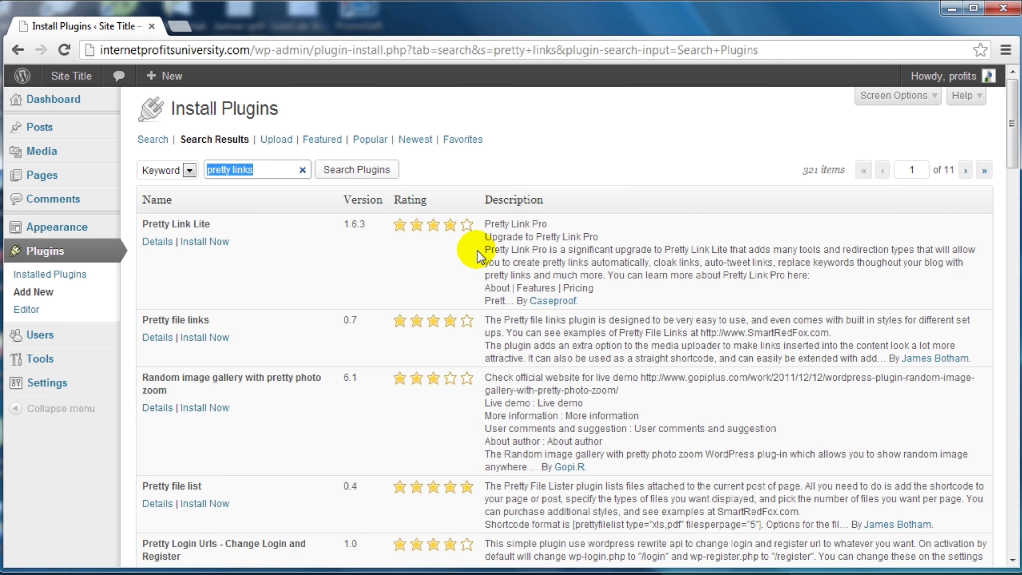
# - Install the Pretty Link Lite plugin using the prefilled FTP connection details, and activate it
pyautogui.moveTo(141, 226); pyautogui.dragTo(210, 224)
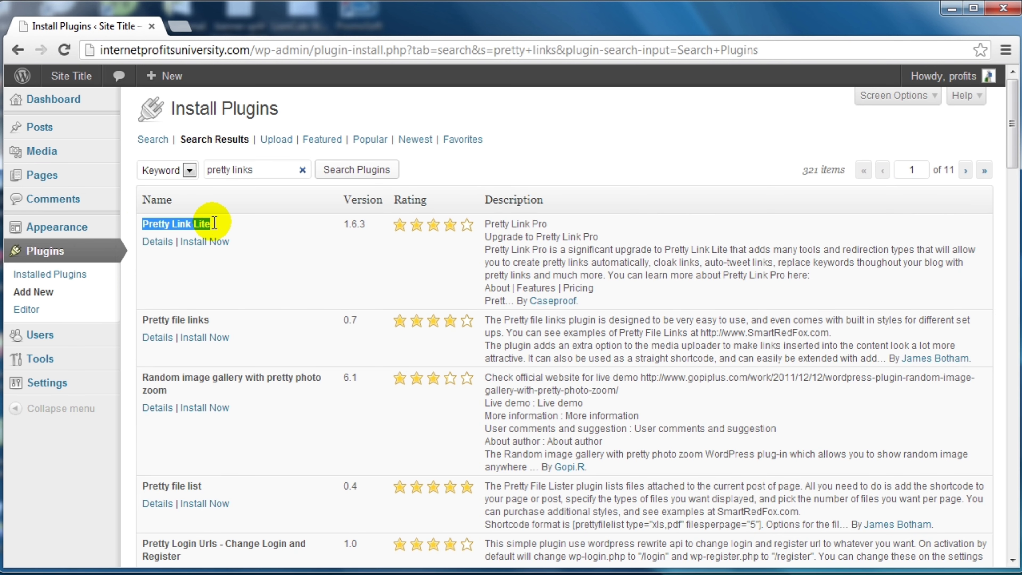
pyautogui.click(259, 224)
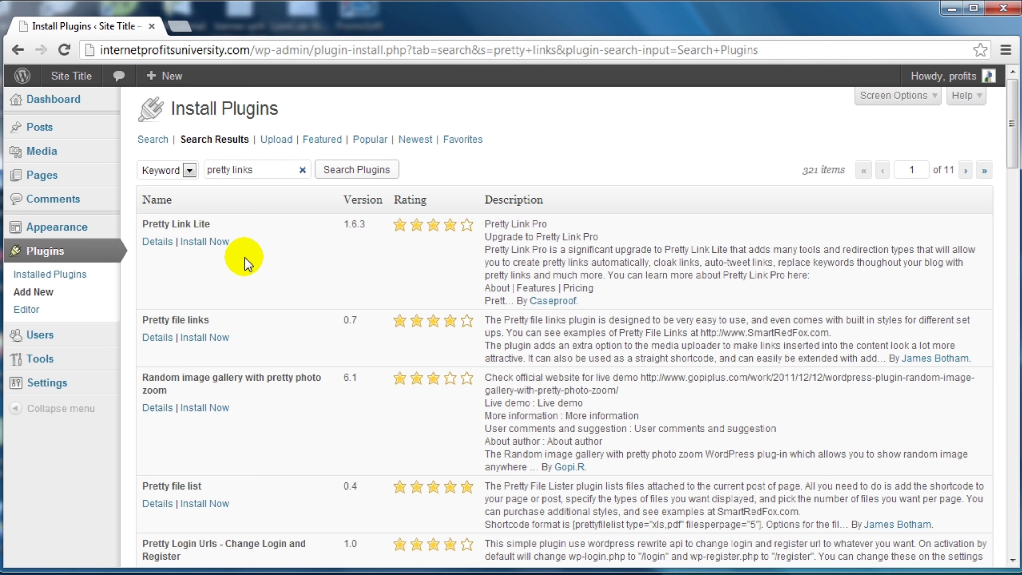
pyautogui.click(205, 242)
pyautogui.click(524, 316)
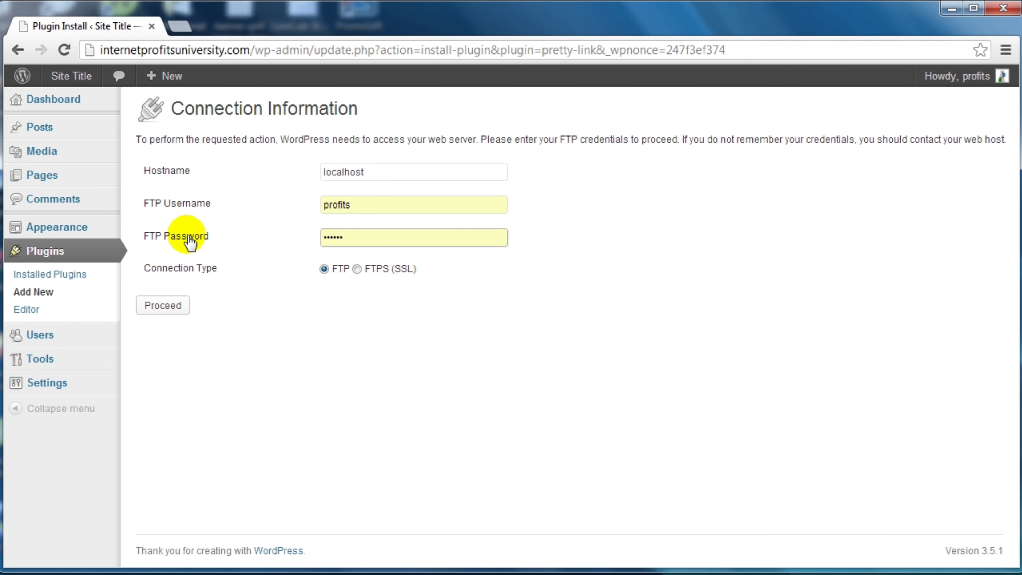
pyautogui.click(163, 306)
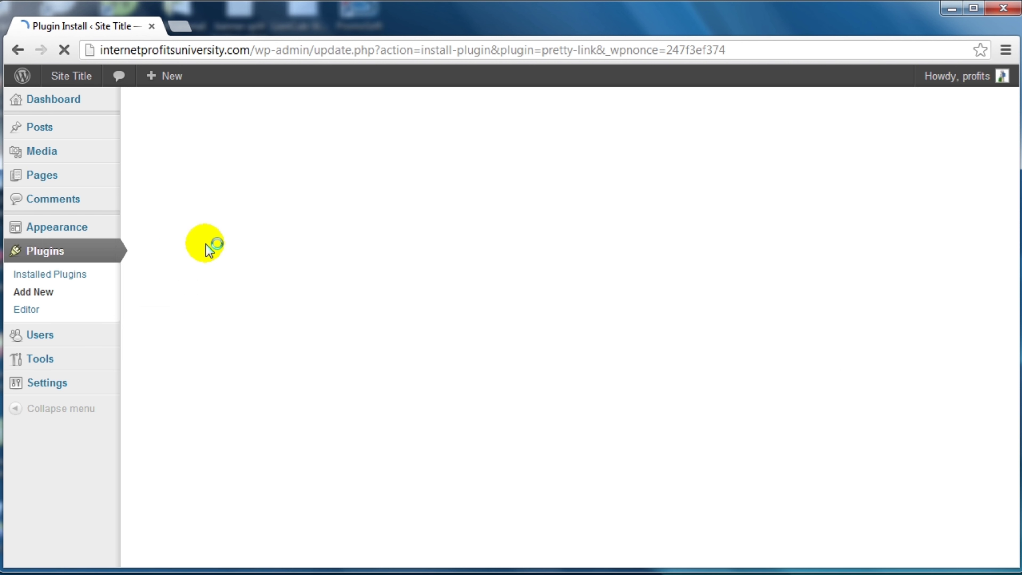
pyautogui.click(193, 229)
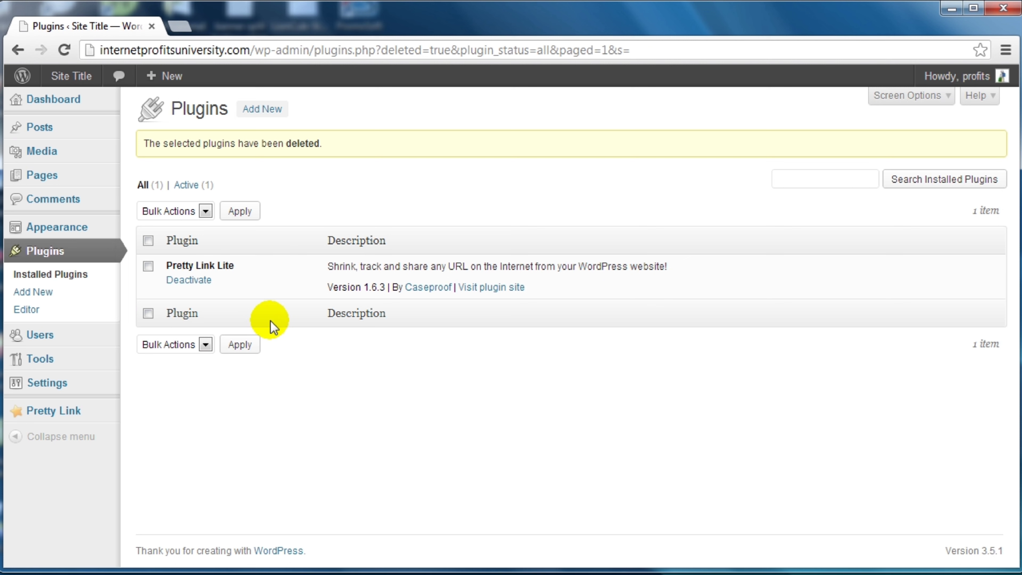
# - Open the Pretty Link form for adding a new link
pyautogui.moveTo(50, 413)
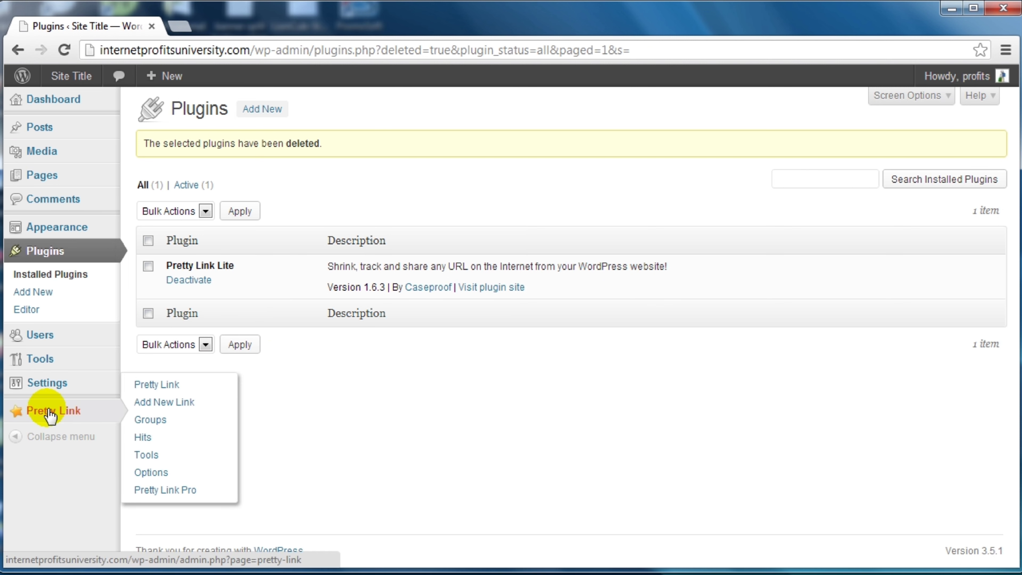
pyautogui.click(51, 413)
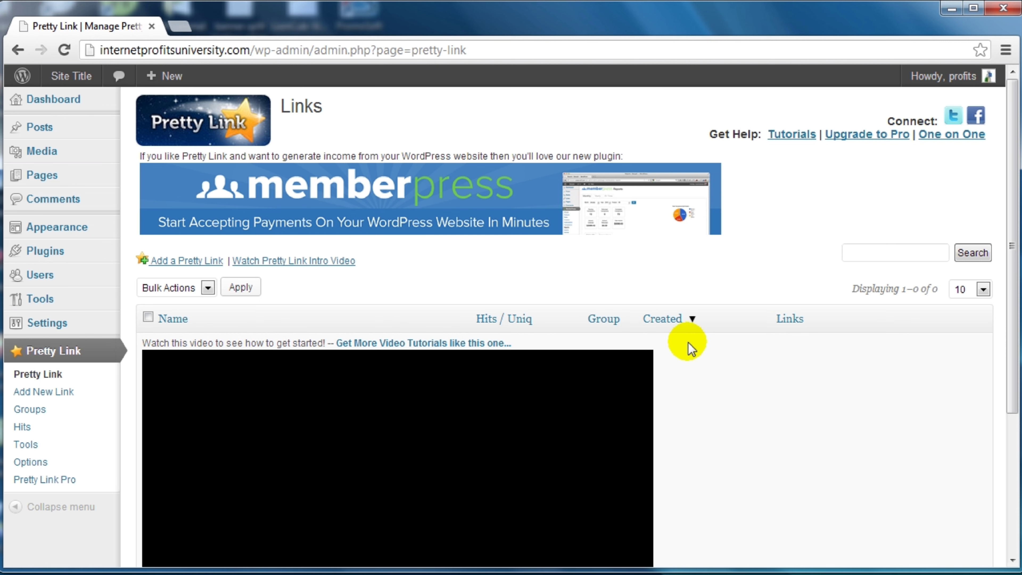
pyautogui.click(183, 264)
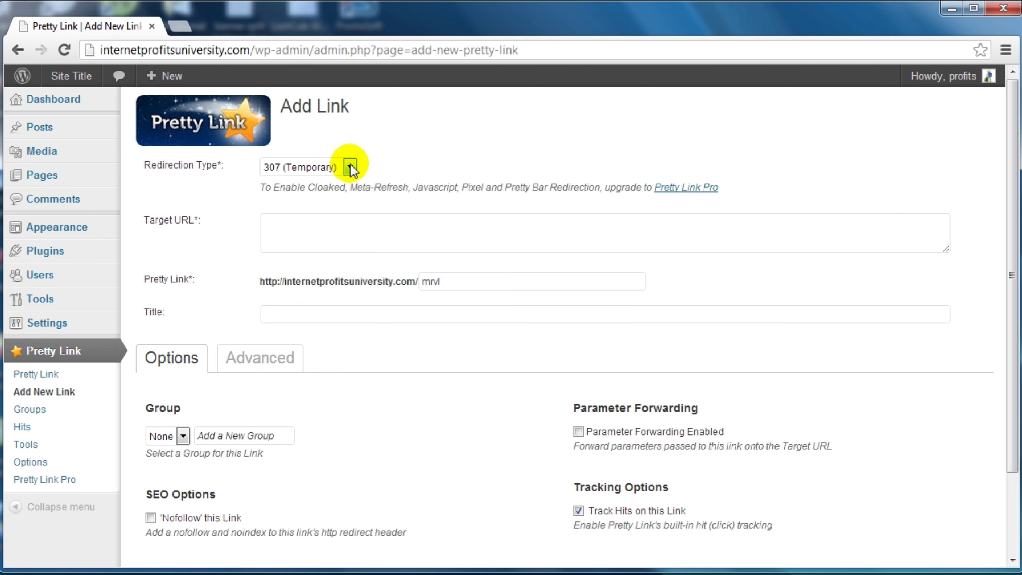
# - Search Google for "panda bear" in a new browser tab and show the image results
pyautogui.hotkey('ctrl', 't')
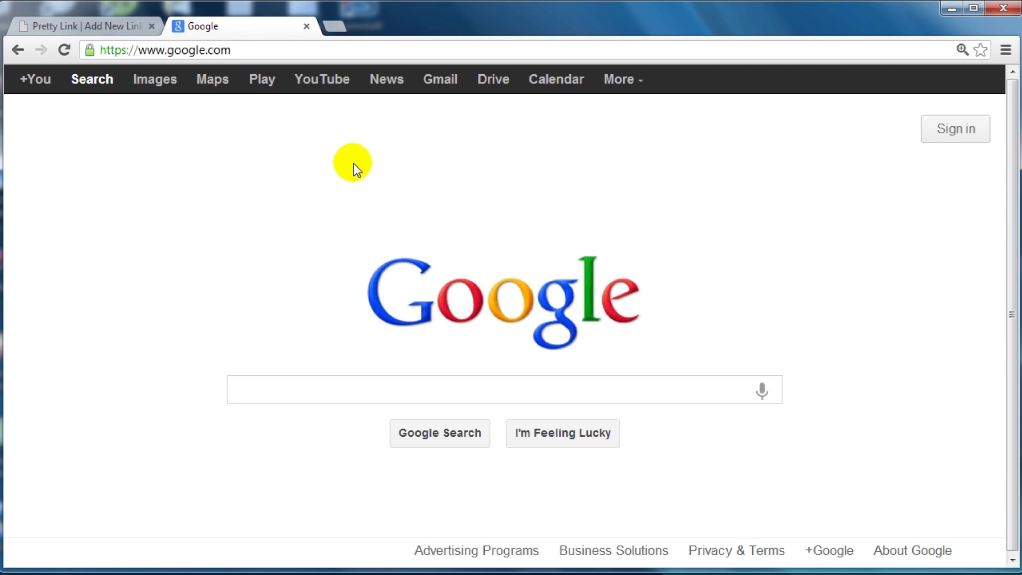
pyautogui.click(452, 387)
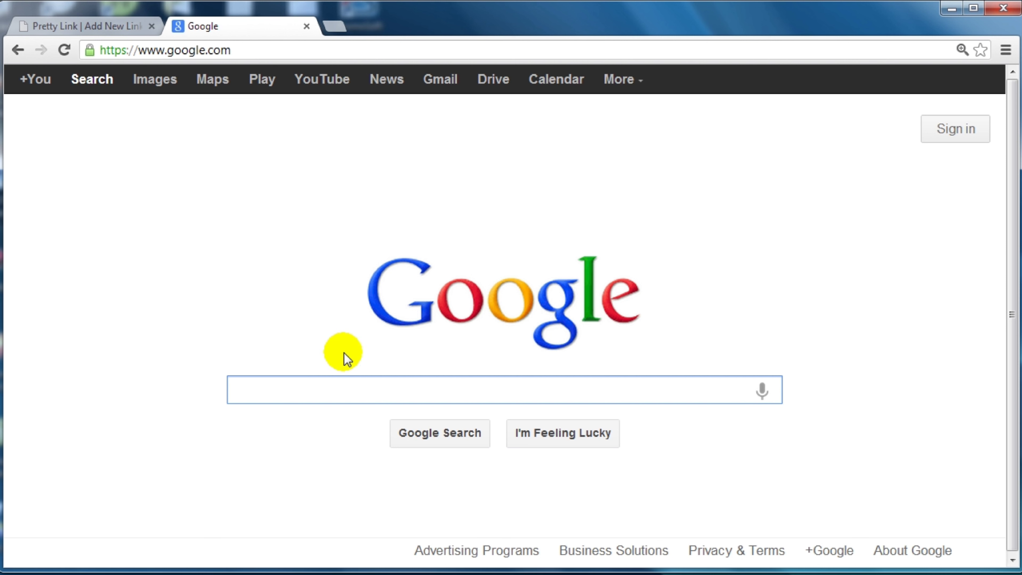
pyautogui.write('panda bear')
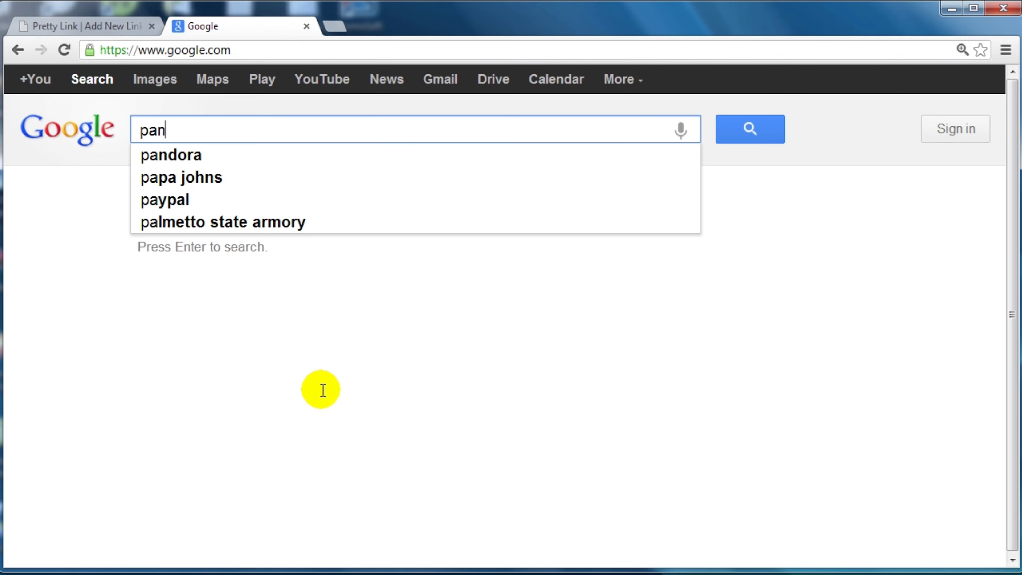
pyautogui.press('Return')
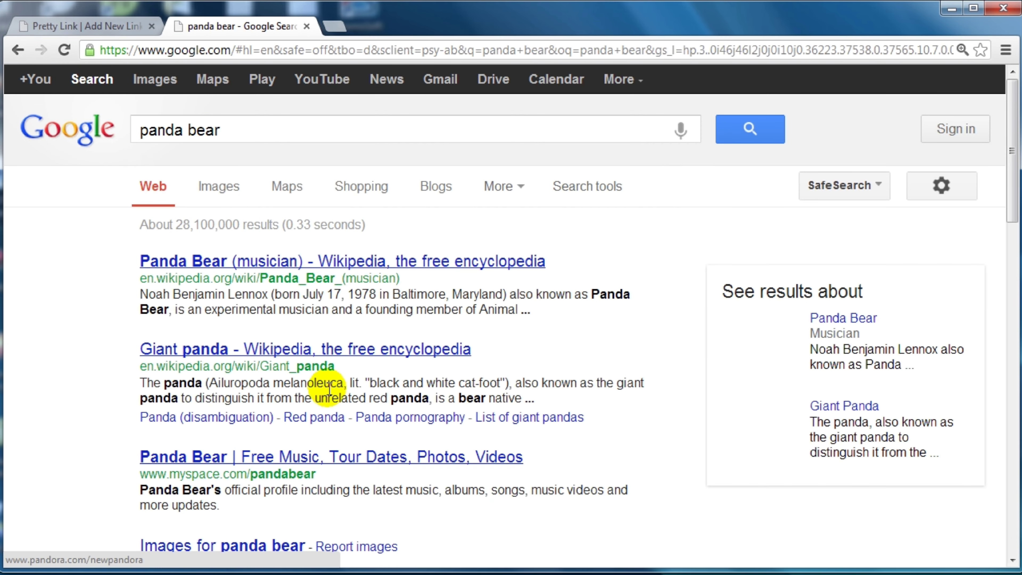
pyautogui.scroll(-3, 258, 267)
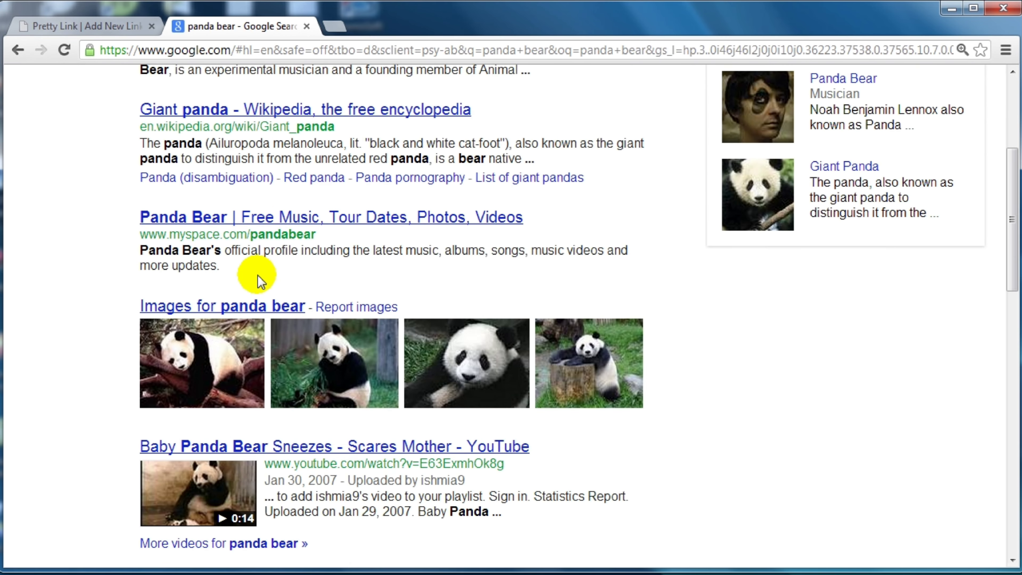
pyautogui.click(179, 307)
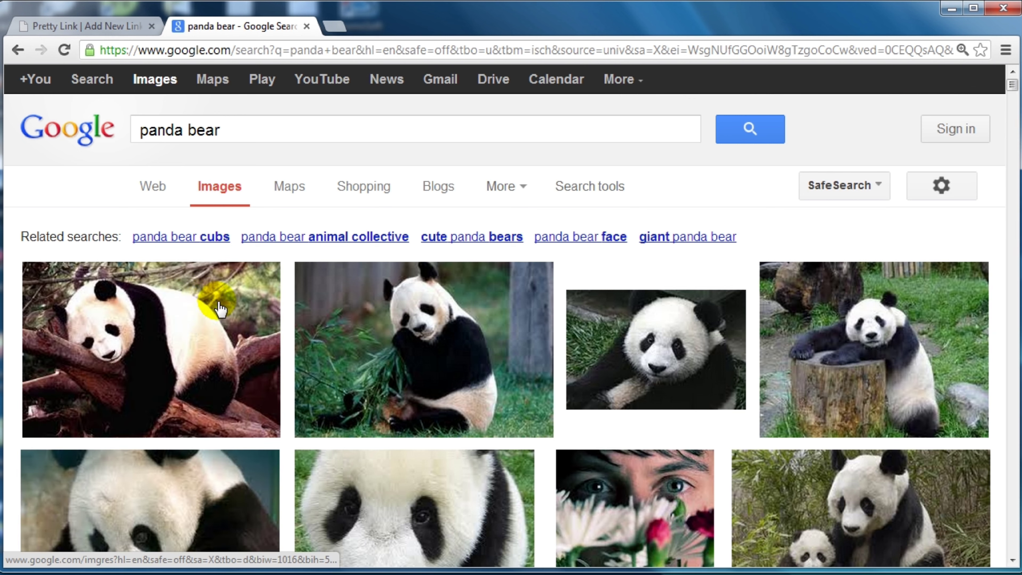
# - Open the original 583 × 600 image of the sitting, waving panda from withanimals.blogspot.com
pyautogui.scroll(-2, 583, 346)
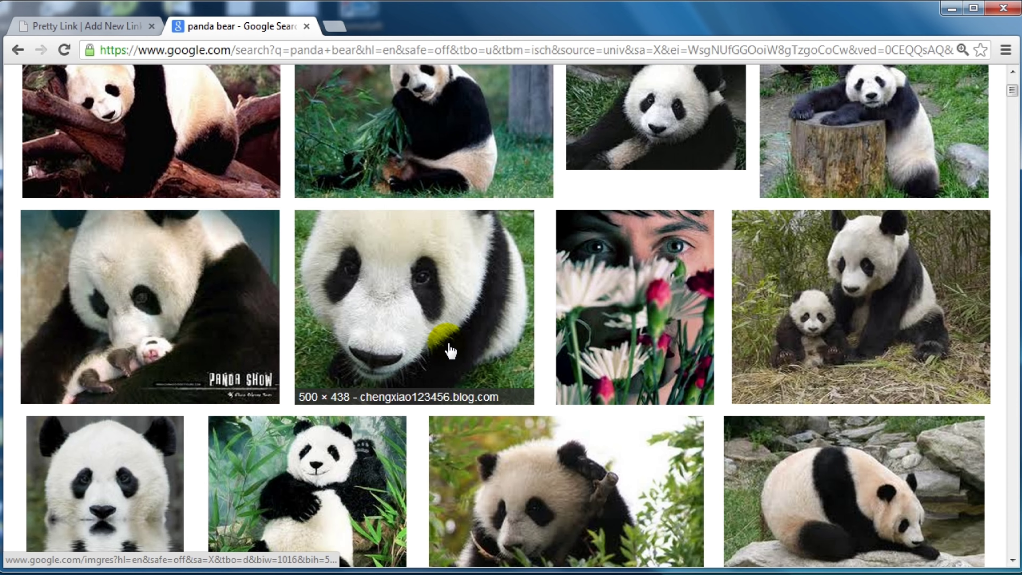
pyautogui.scroll(-3, 438, 349)
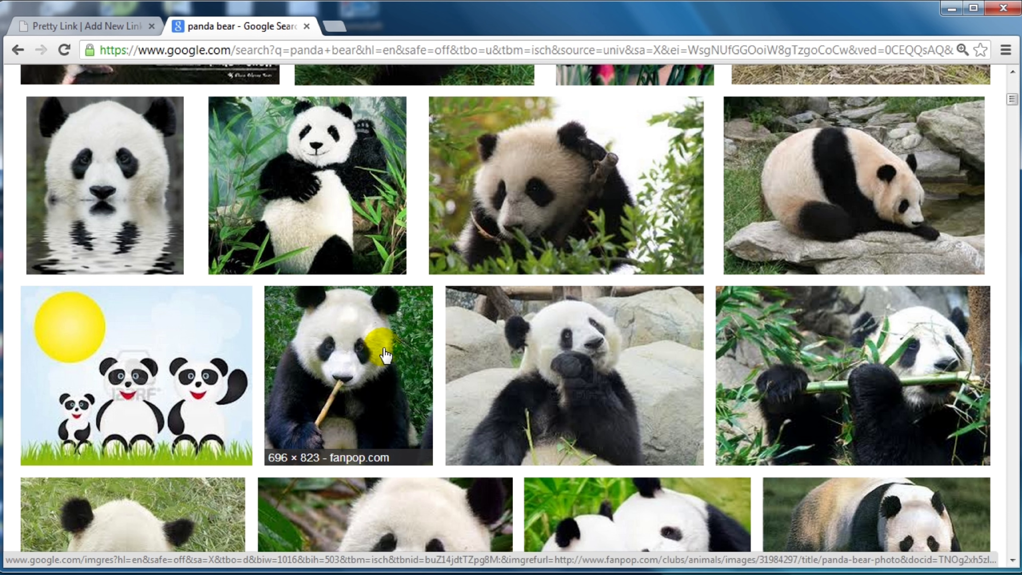
pyautogui.scroll(-3, 385, 354)
pyautogui.scroll(4, 384, 354)
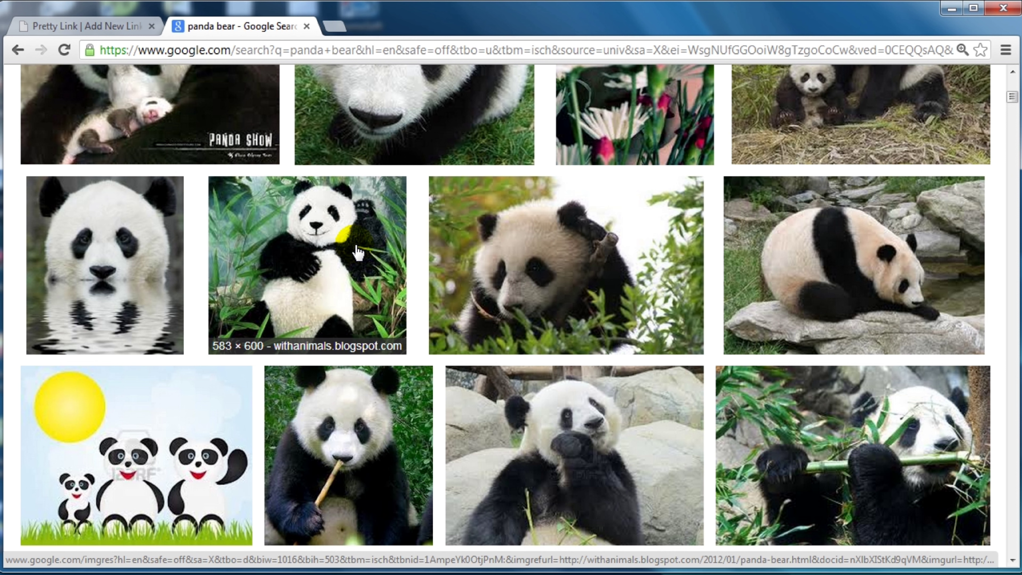
pyautogui.click(350, 253)
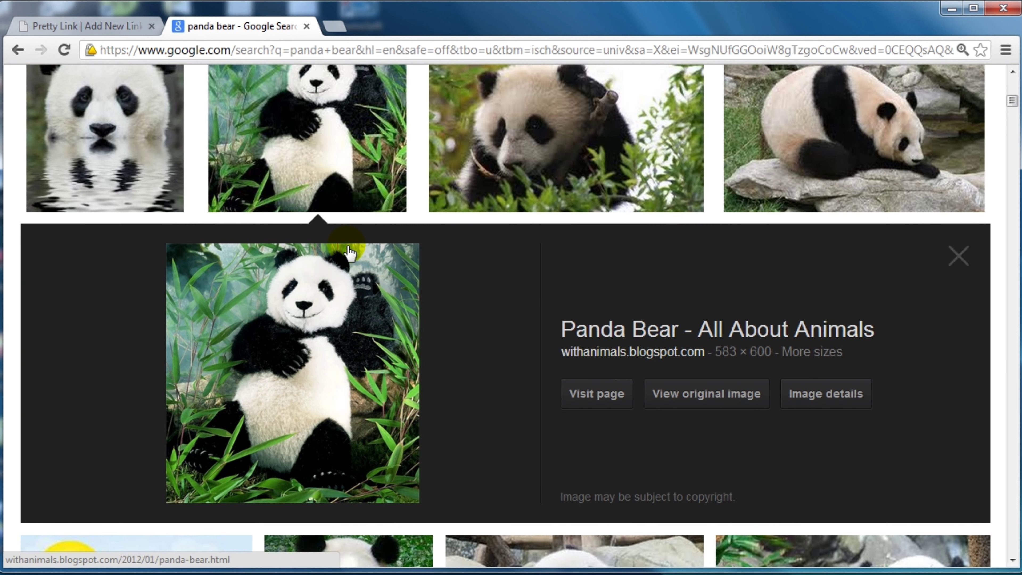
pyautogui.click(695, 402)
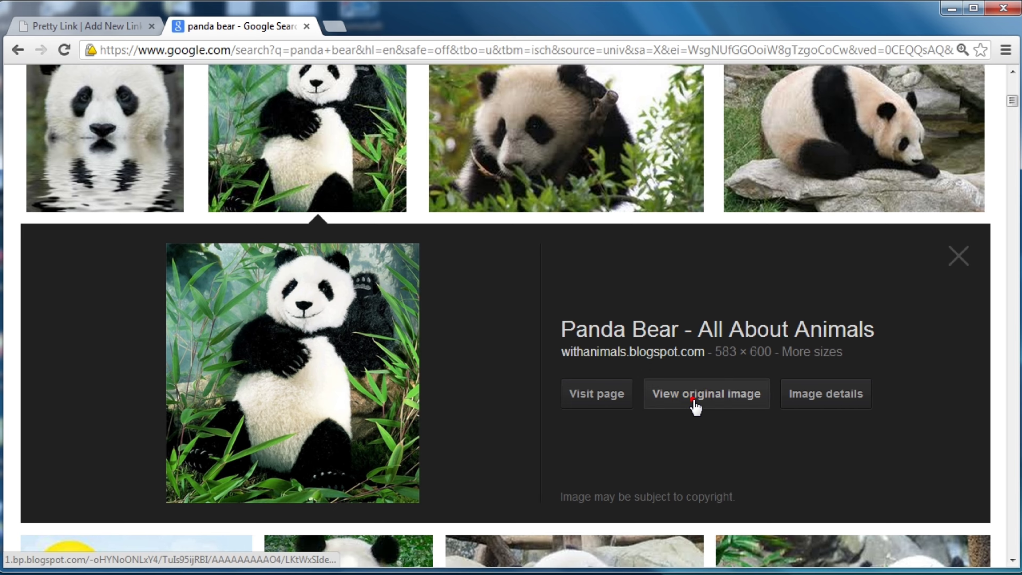
# - Copy the panda image's web address and paste it as the new pretty link's Target URL
pyautogui.click(399, 49)
pyautogui.press('Delete')
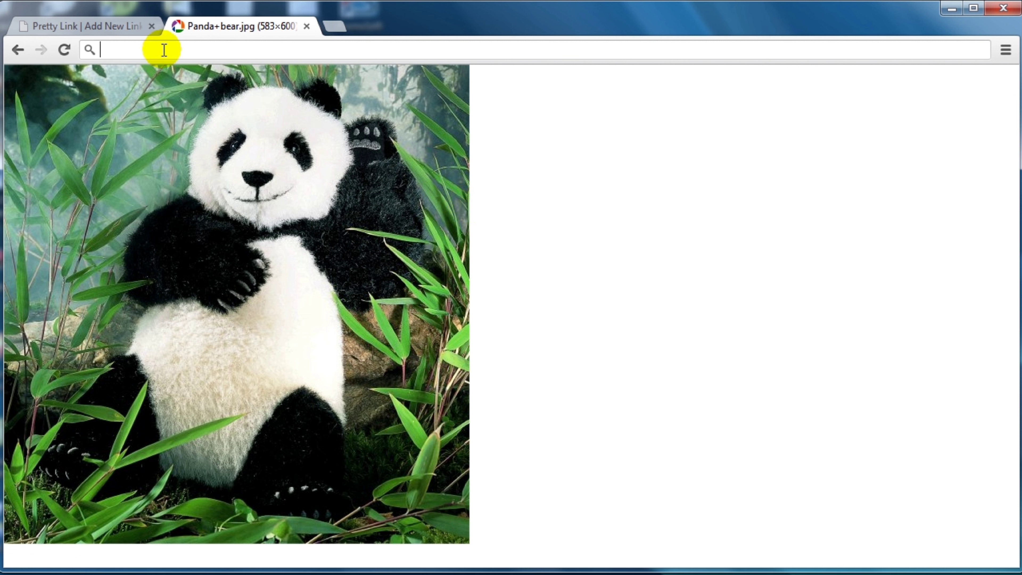
pyautogui.click(241, 50)
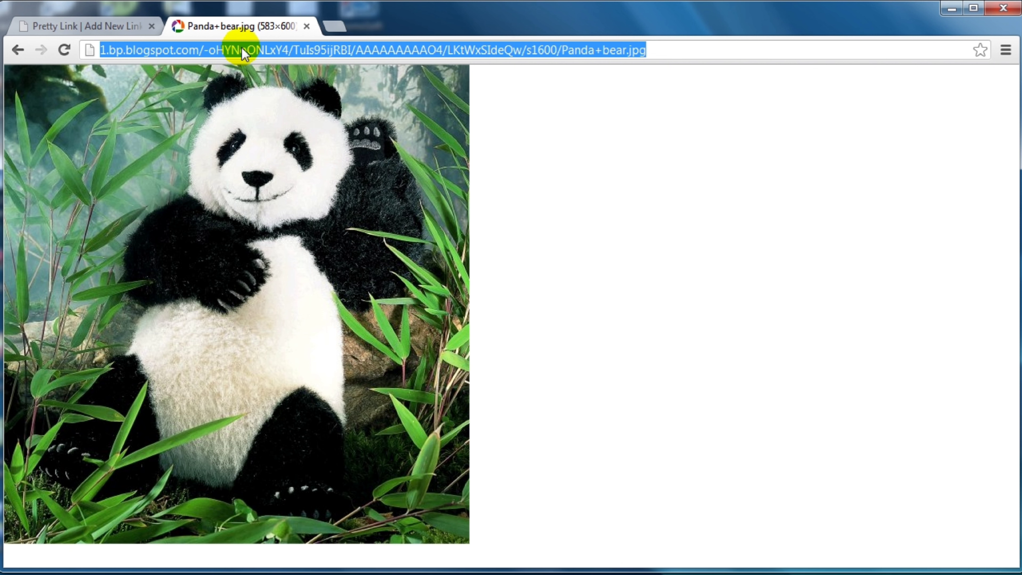
pyautogui.rightClick(242, 47)
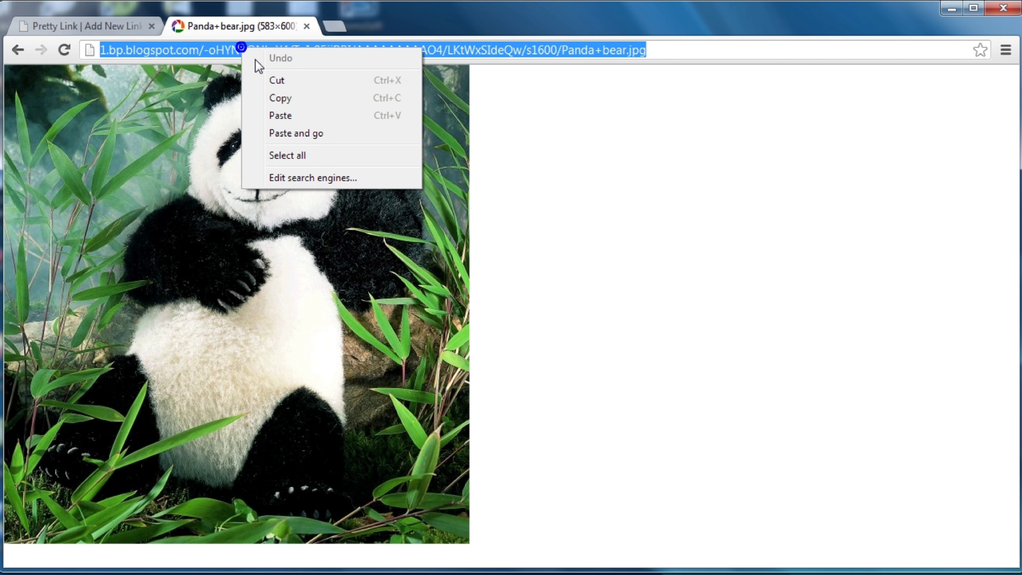
pyautogui.click(295, 83)
pyautogui.click(69, 25)
pyautogui.click(297, 235)
pyautogui.hotkey('ctrl', 'v')
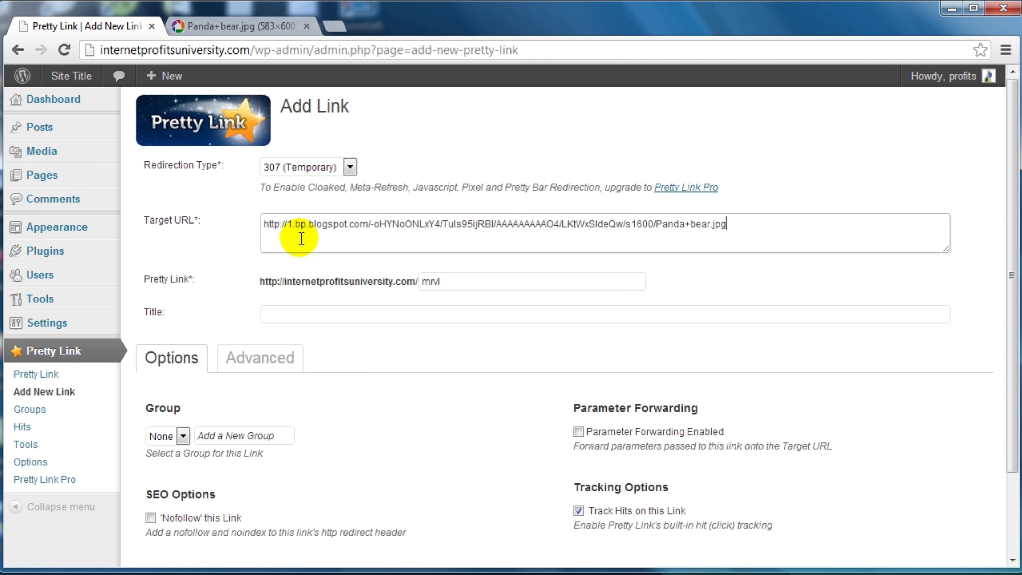
# - Set the pretty link's slug to "panda" and its title to "Panda Bear Chillin'"
pyautogui.doubleClick(508, 284)
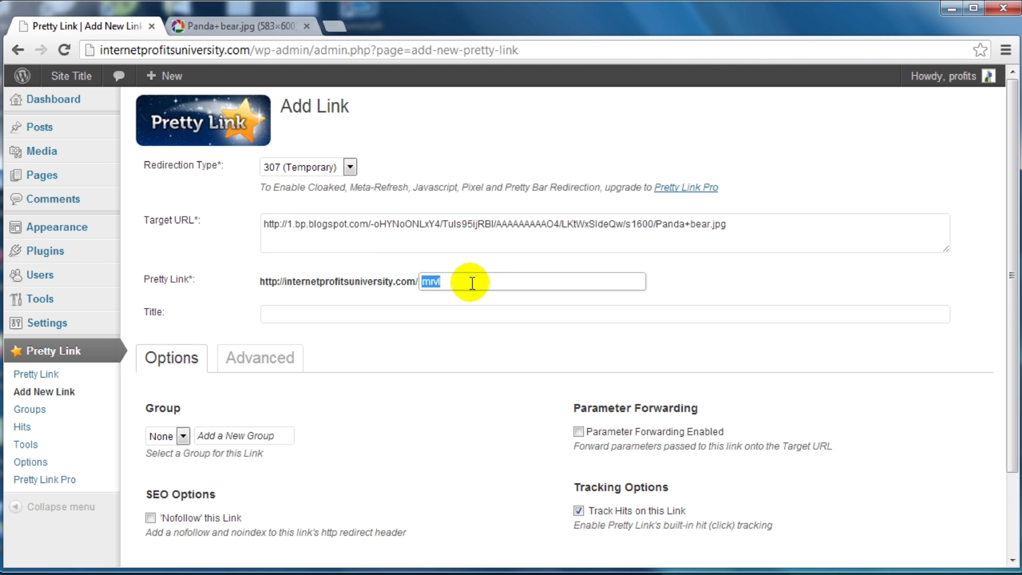
pyautogui.write('panda')
pyautogui.click(364, 316)
pyautogui.write("Panda Bear Chillin'")
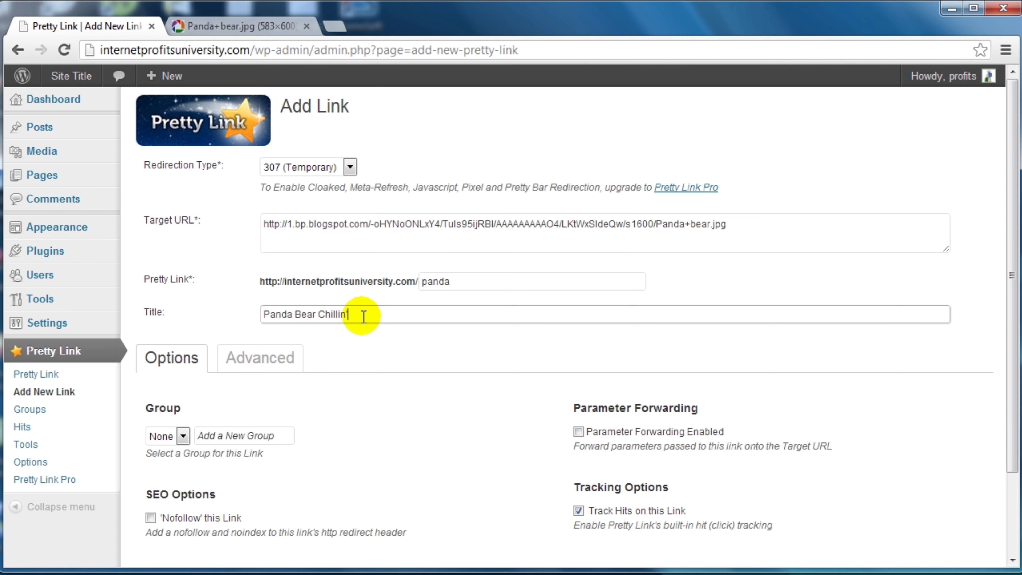
# - Review the link's target URL, slug and title, plus its group, SEO, parameter forwarding and tracking options
pyautogui.scroll(-3, 362, 320)
pyautogui.scroll(3, 361, 320)
pyautogui.click(292, 225)
pyautogui.click(476, 287)
pyautogui.doubleClick(479, 288)
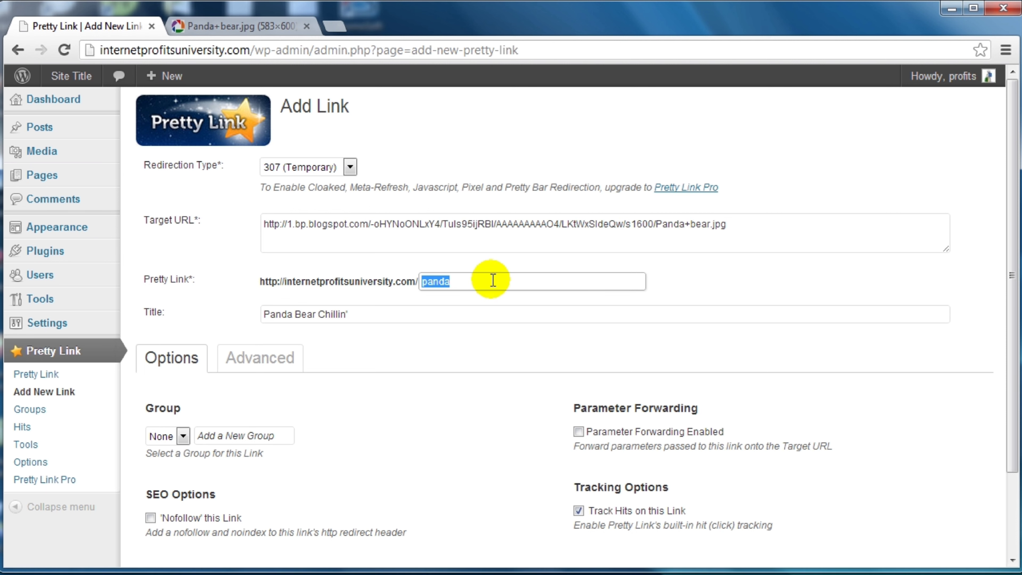
pyautogui.click(491, 312)
pyautogui.scroll(-3, 369, 378)
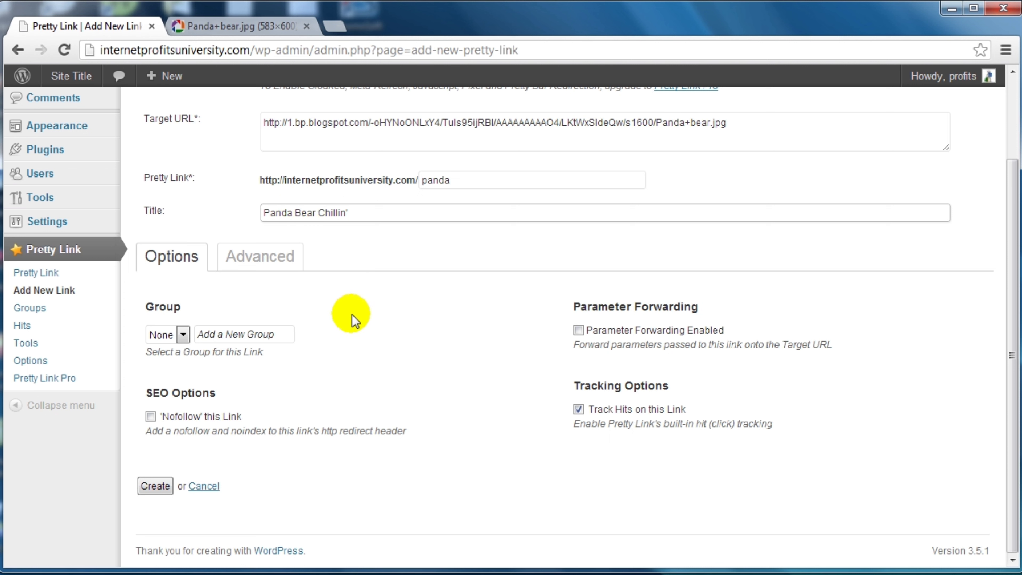
pyautogui.click(273, 346)
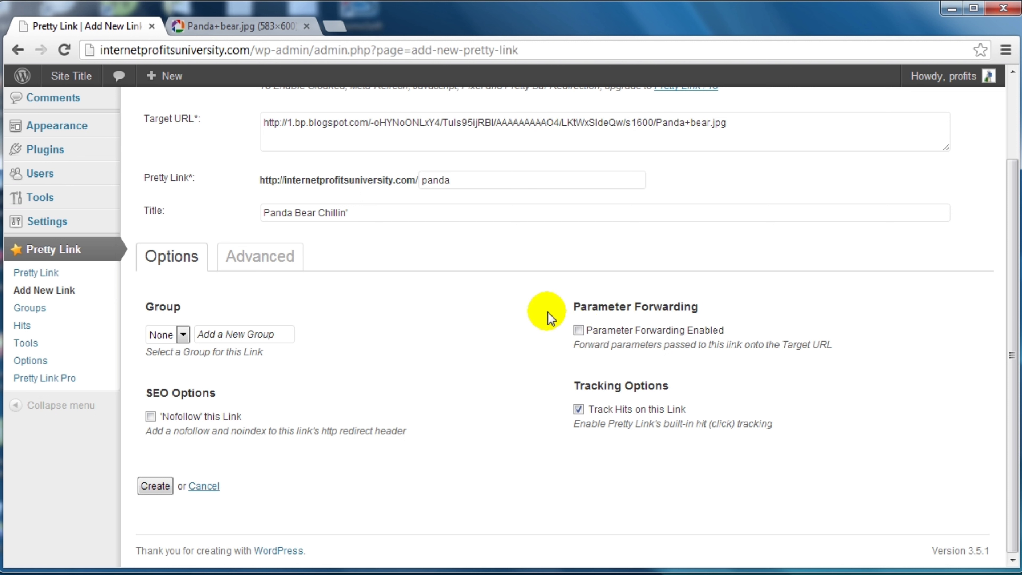
pyautogui.moveTo(571, 304); pyautogui.dragTo(775, 304)
pyautogui.click(533, 372)
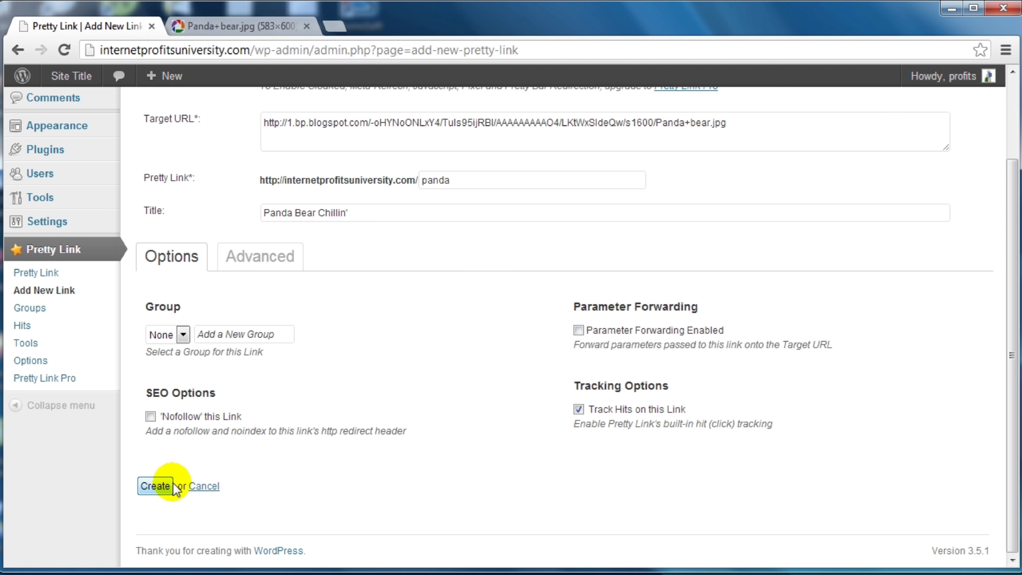
pyautogui.click(157, 486)
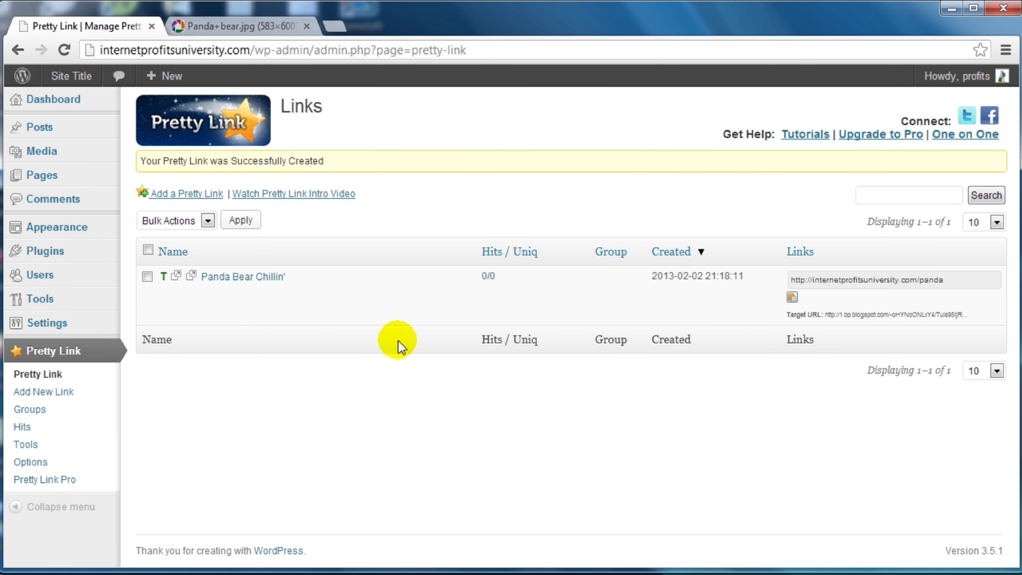
pyautogui.rightClick(850, 281)
pyautogui.click(813, 355)
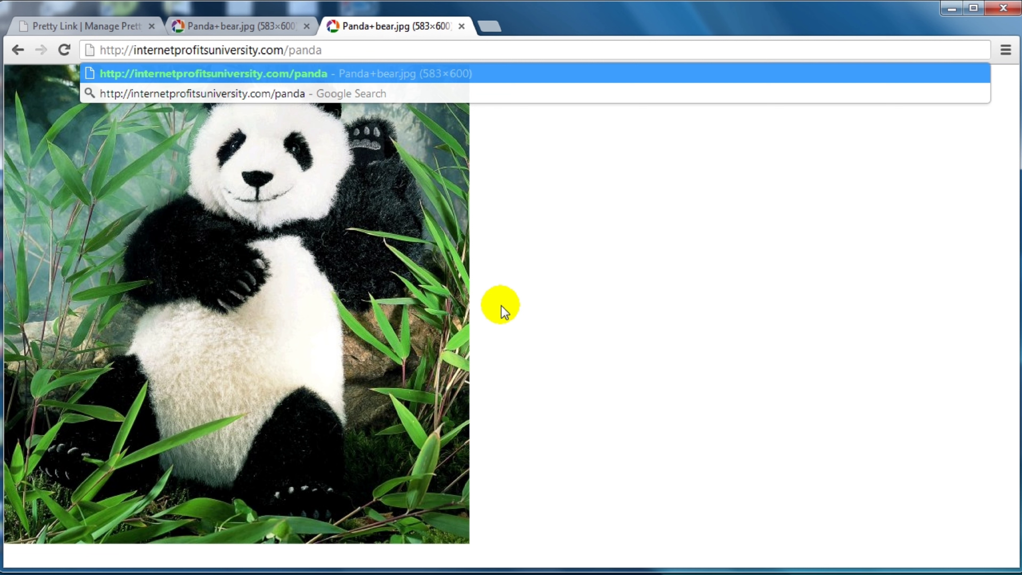
pyautogui.press('Return')
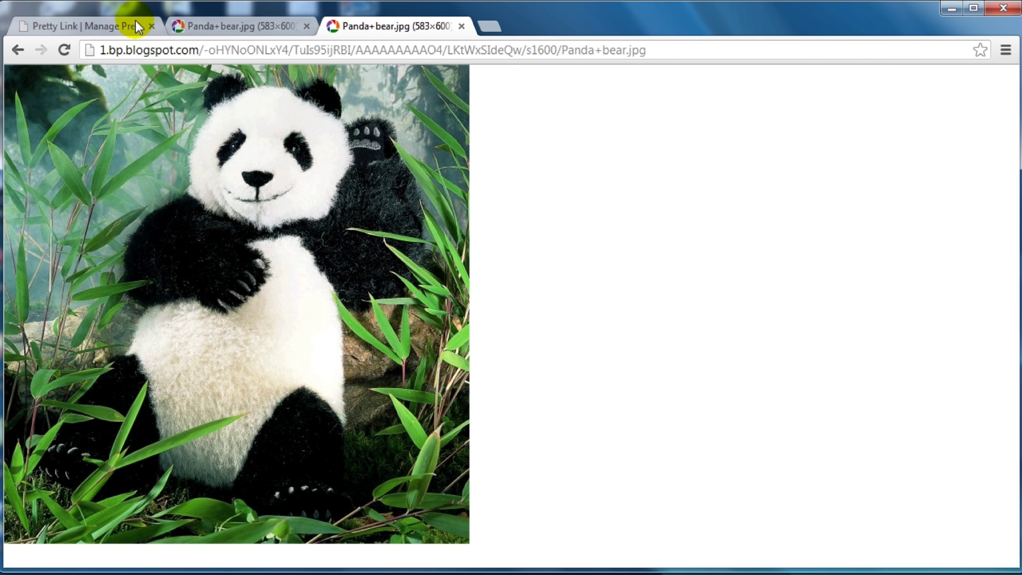
# - Return to the pretty links list and select the Panda Bear Chillin' short link while checking its entry
pyautogui.click(112, 26)
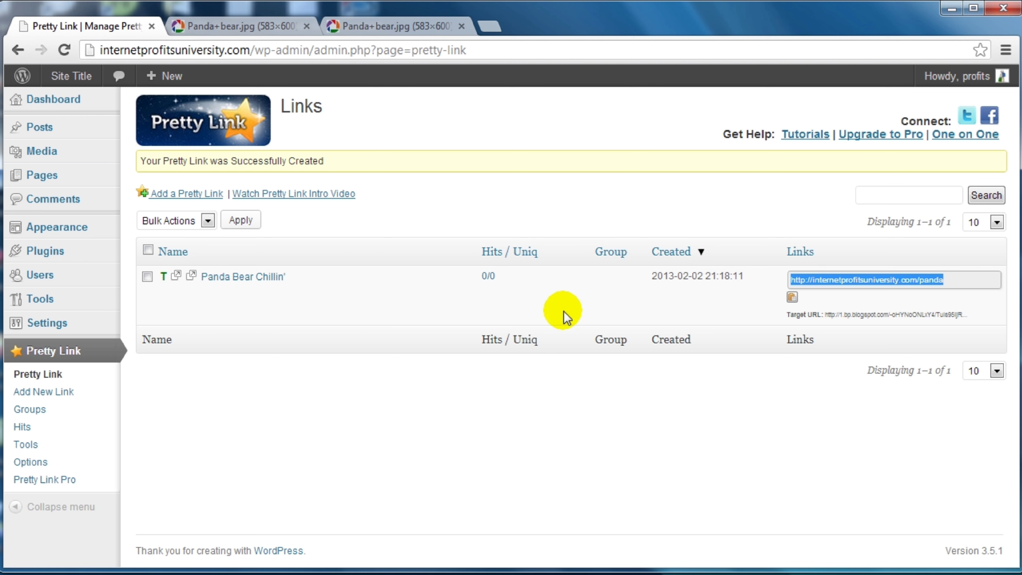
pyautogui.click(609, 202)
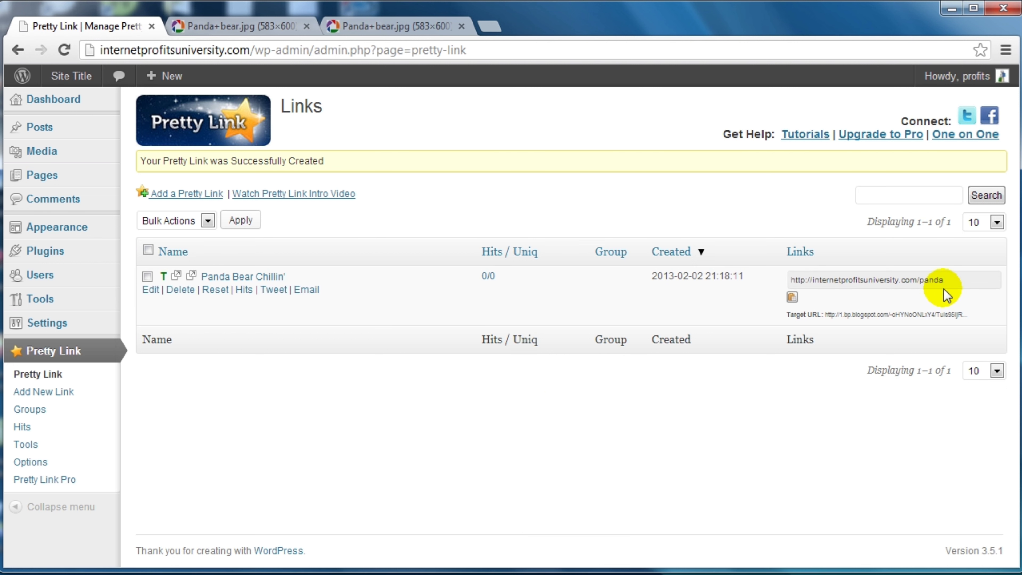
pyautogui.click(856, 280)
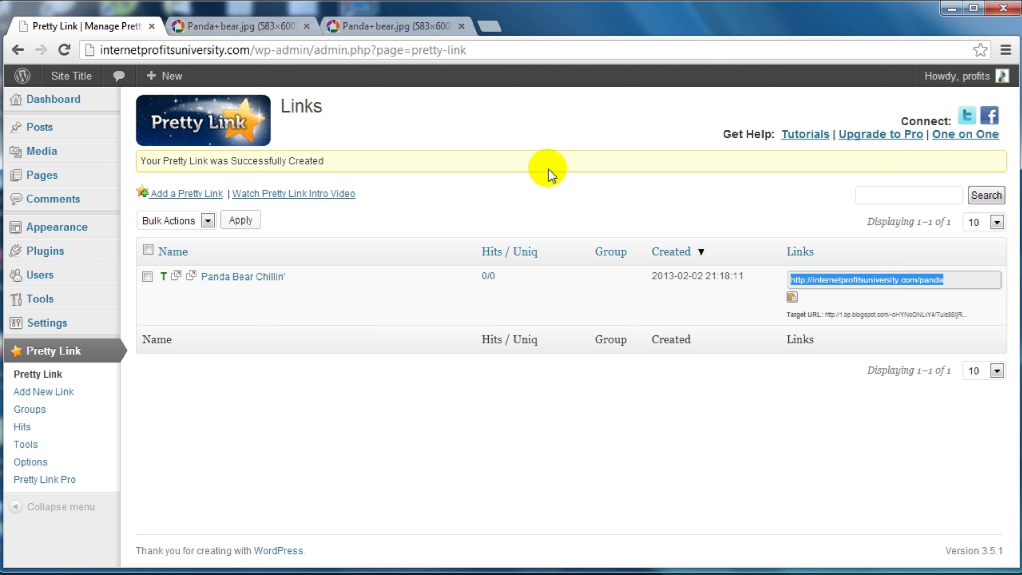
pyautogui.click(863, 280)
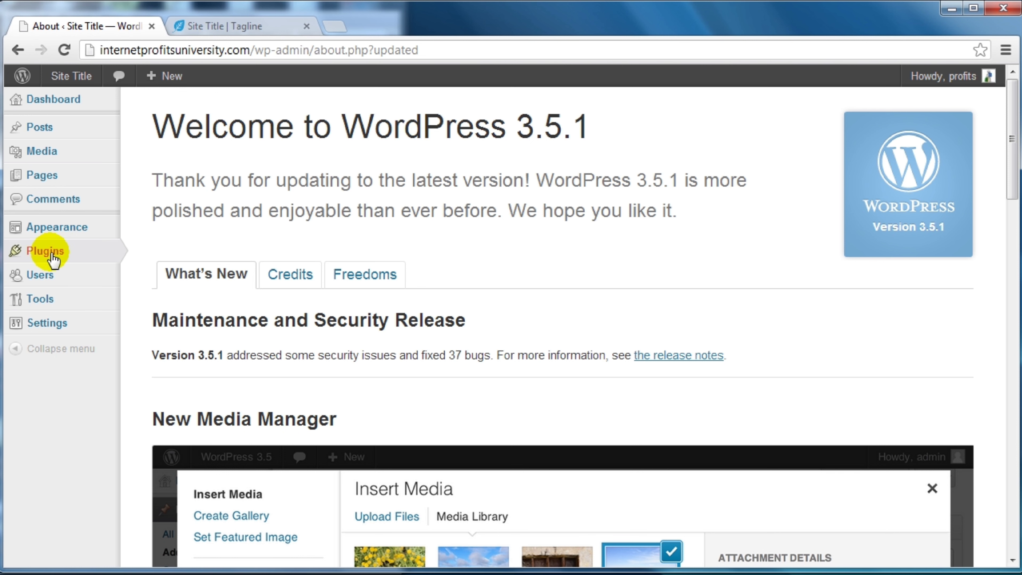
# - Search for the Contextual Related Posts plugin among the plugins available to install
pyautogui.moveTo(52, 258)
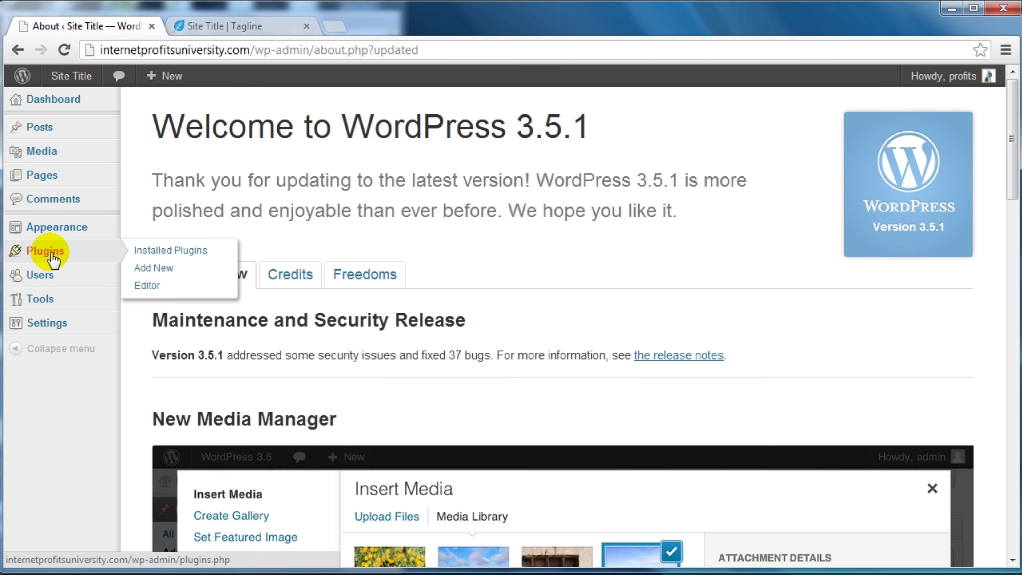
pyautogui.click(149, 268)
pyautogui.click(227, 220)
pyautogui.hotkey('ctrl', 'v')
pyautogui.press('Home')
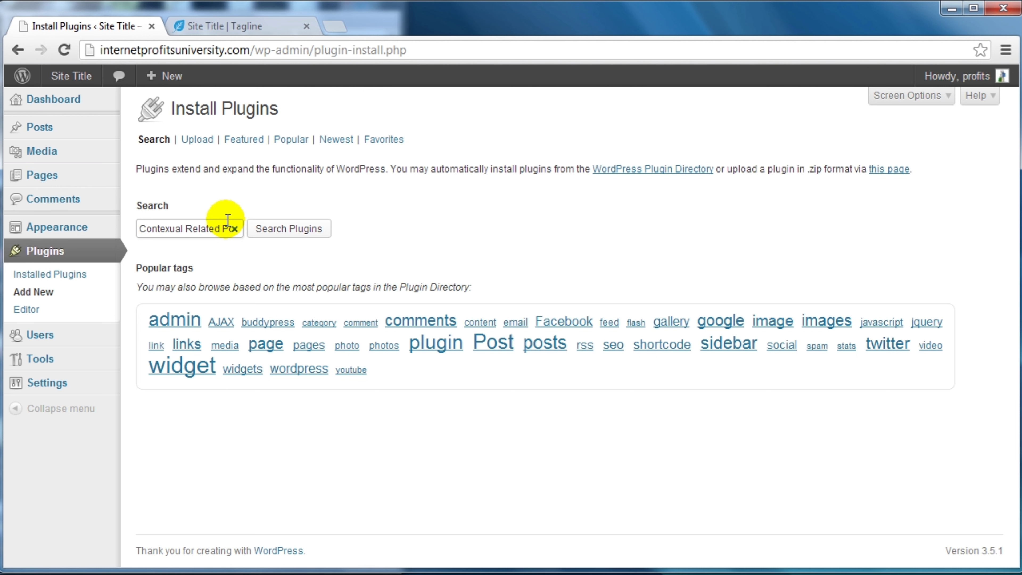
pyautogui.press('End')
pyautogui.click(290, 229)
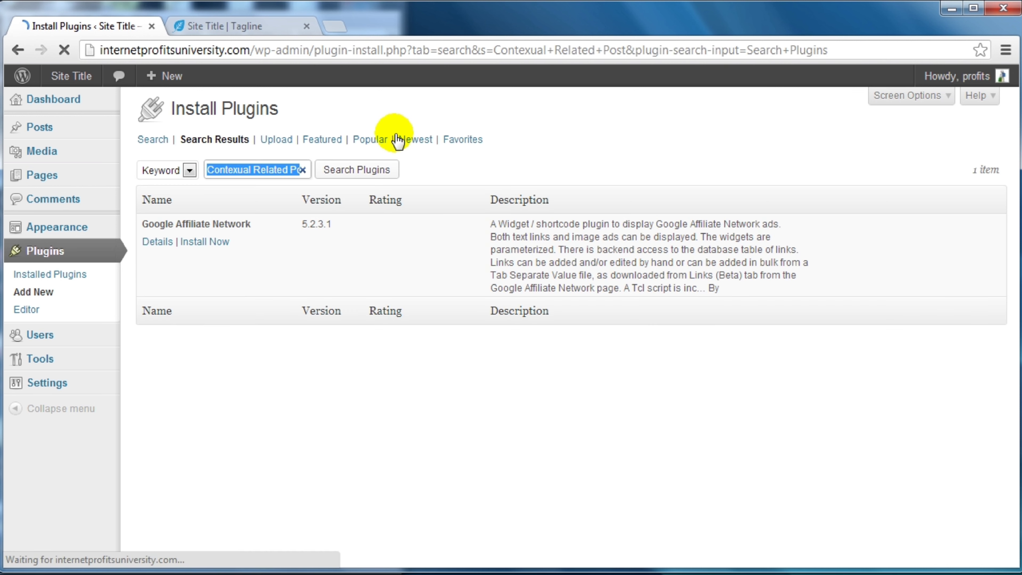
pyautogui.click(265, 268)
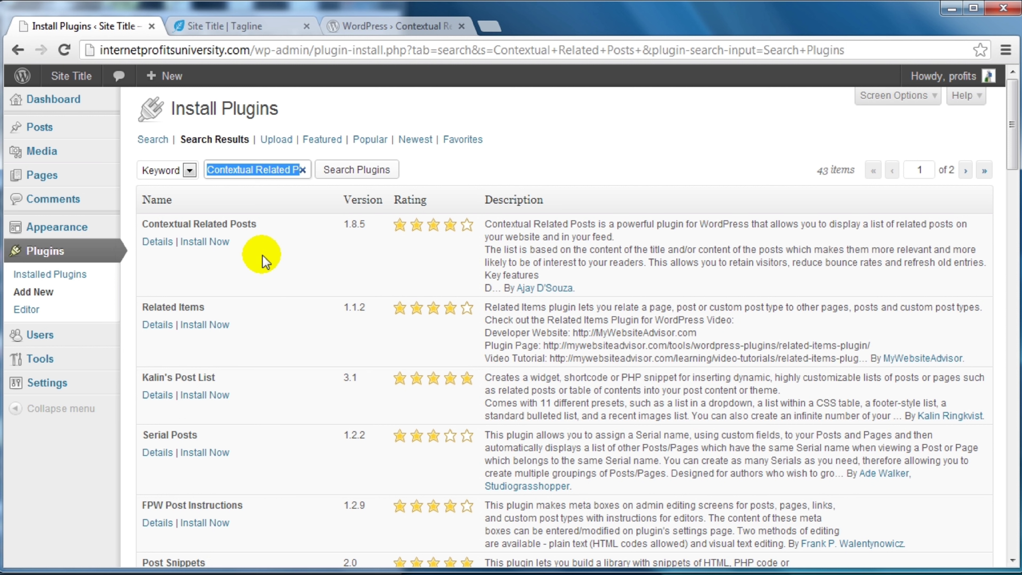
# - Install the Contextual Related Posts plugin using the prefilled FTP connection details and activate it
pyautogui.moveTo(255, 223); pyautogui.dragTo(143, 221)
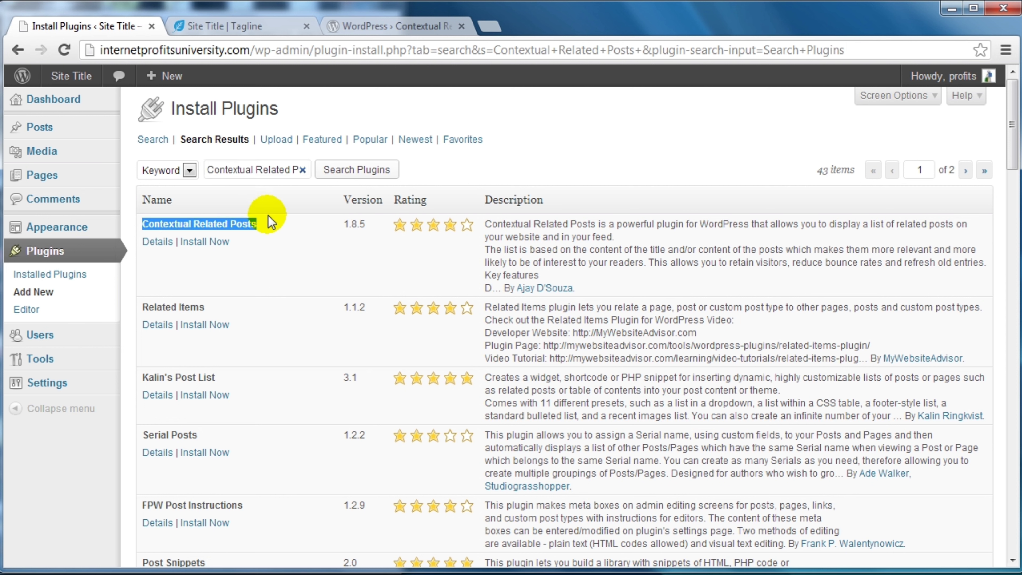
pyautogui.click(215, 243)
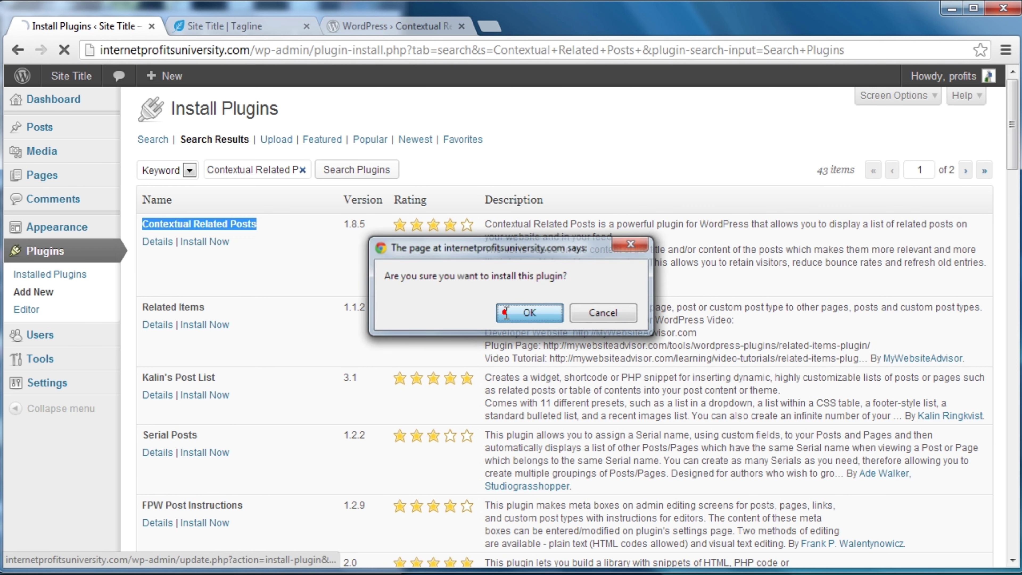
pyautogui.click(505, 312)
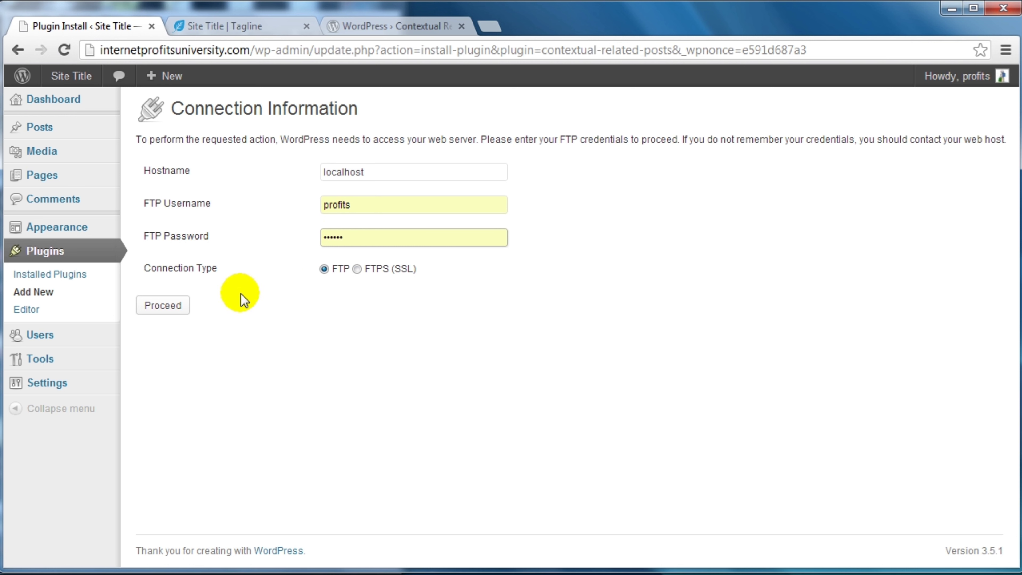
pyautogui.click(169, 312)
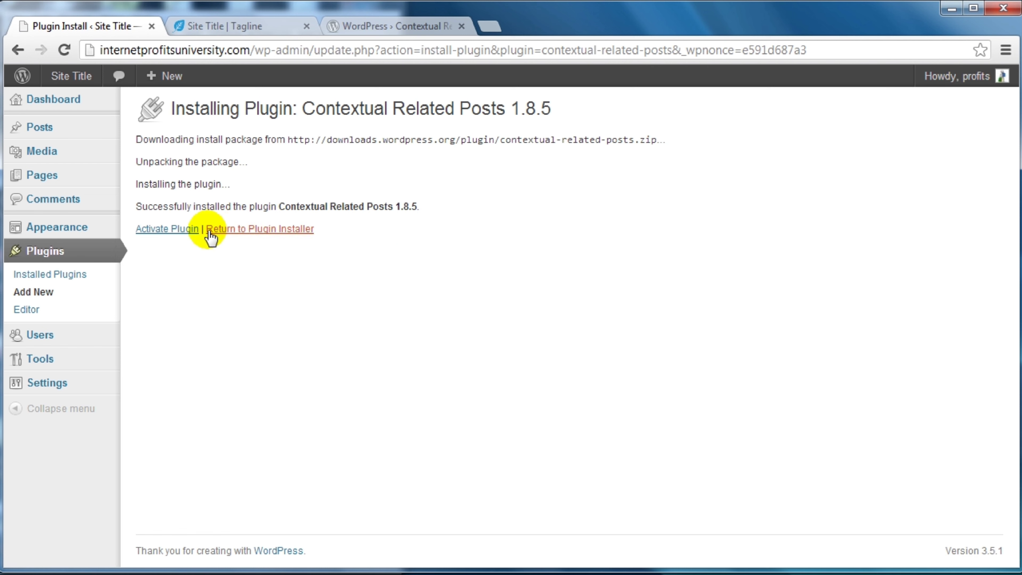
pyautogui.click(147, 224)
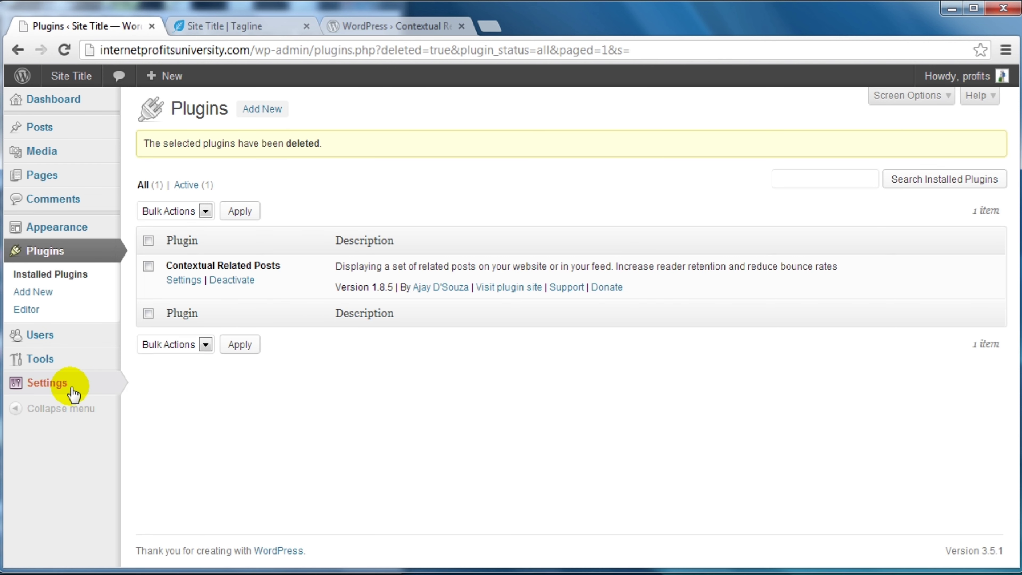
# - Open the Related Posts settings and set the number of related posts to display to 6
pyautogui.moveTo(67, 393)
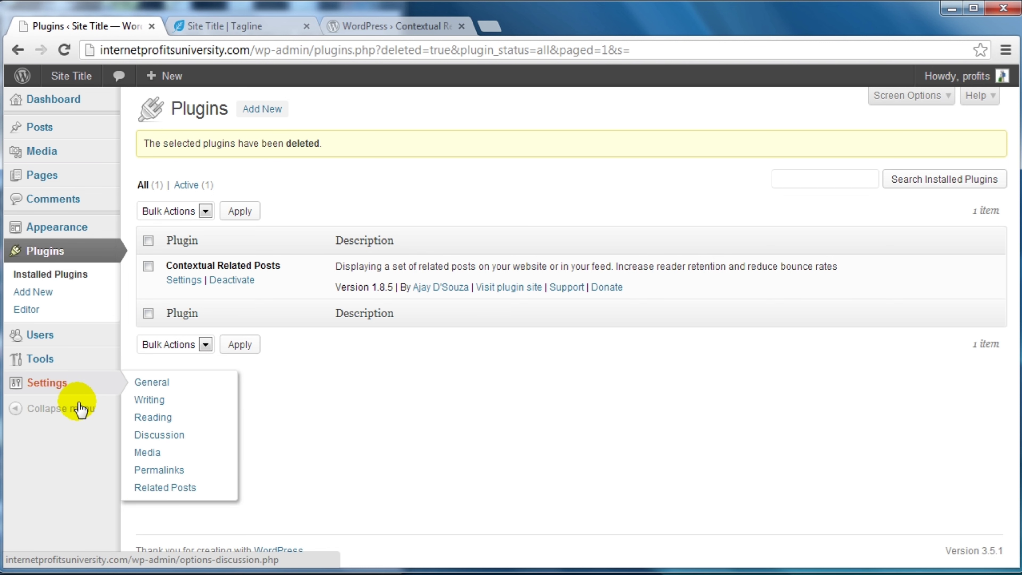
pyautogui.click(178, 486)
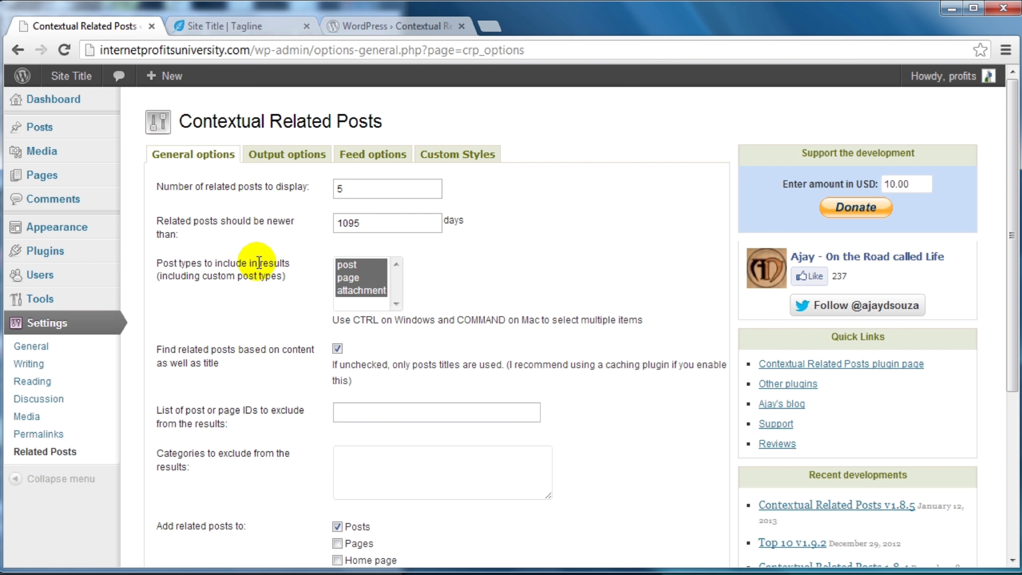
pyautogui.click(274, 278)
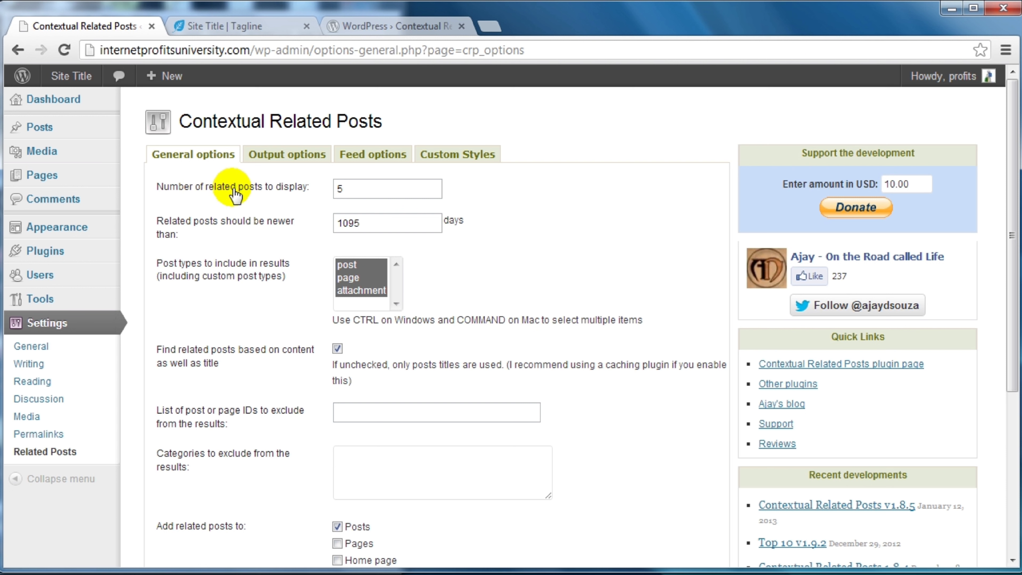
pyautogui.doubleClick(340, 188)
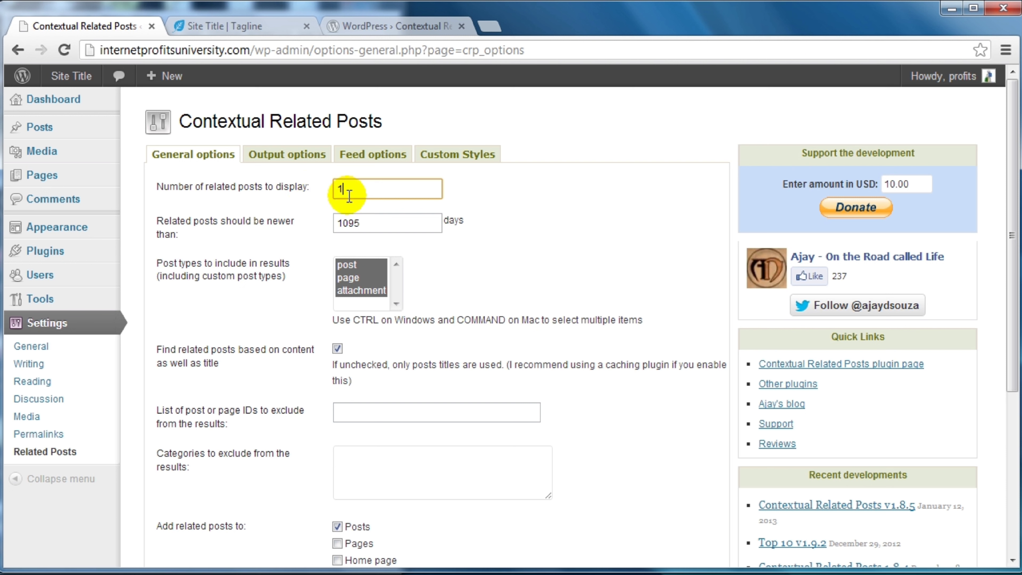
pyautogui.write('10')
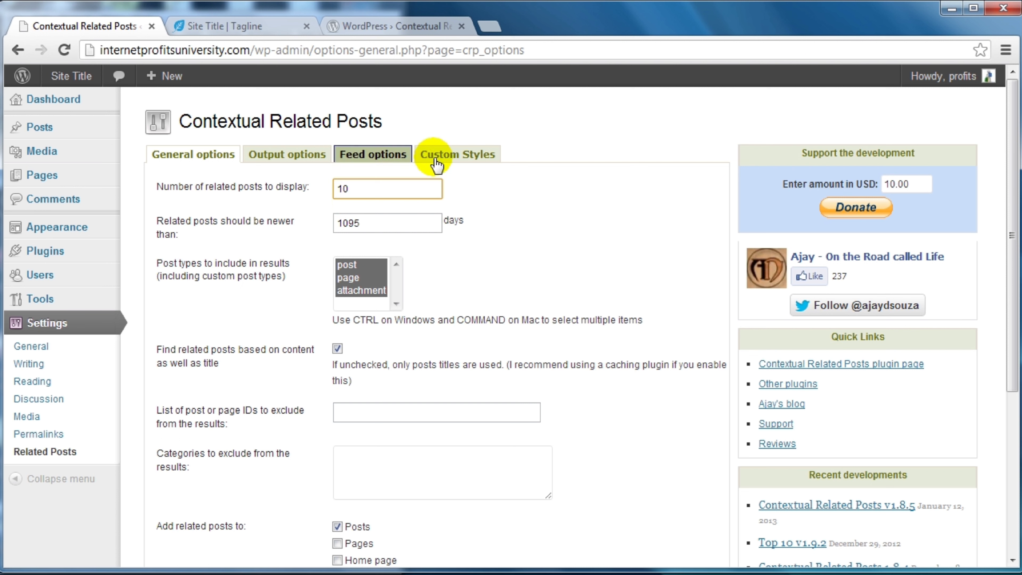
pyautogui.doubleClick(394, 191)
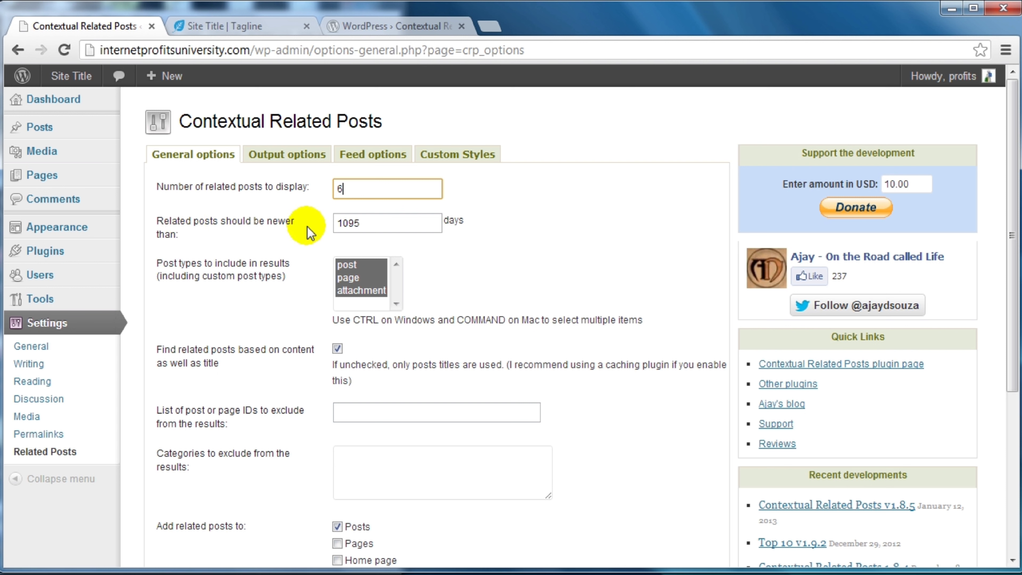
# - Try a 365-day age limit for related posts and restore the limit to 1095 days
pyautogui.click(385, 219)
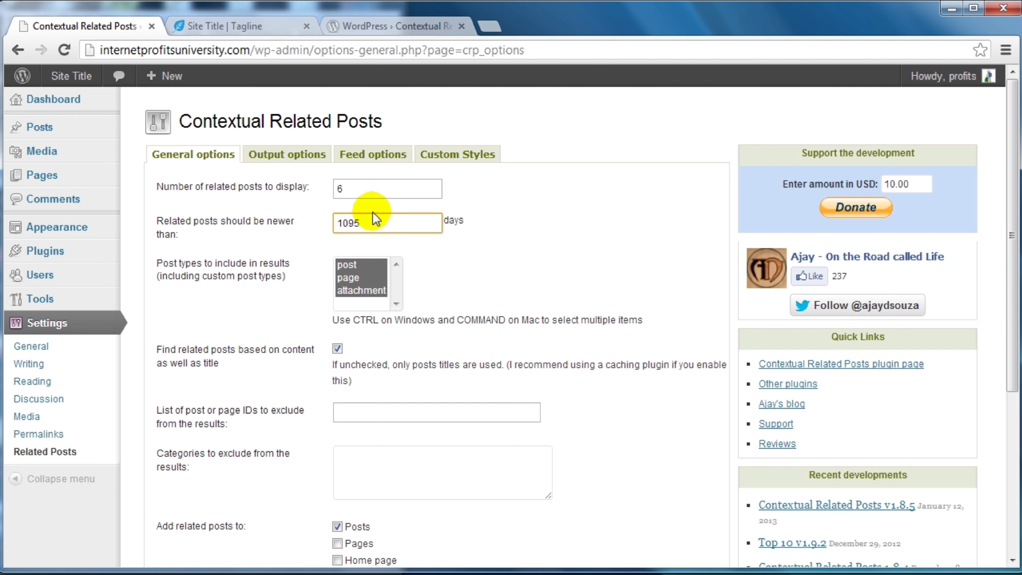
pyautogui.doubleClick(364, 223)
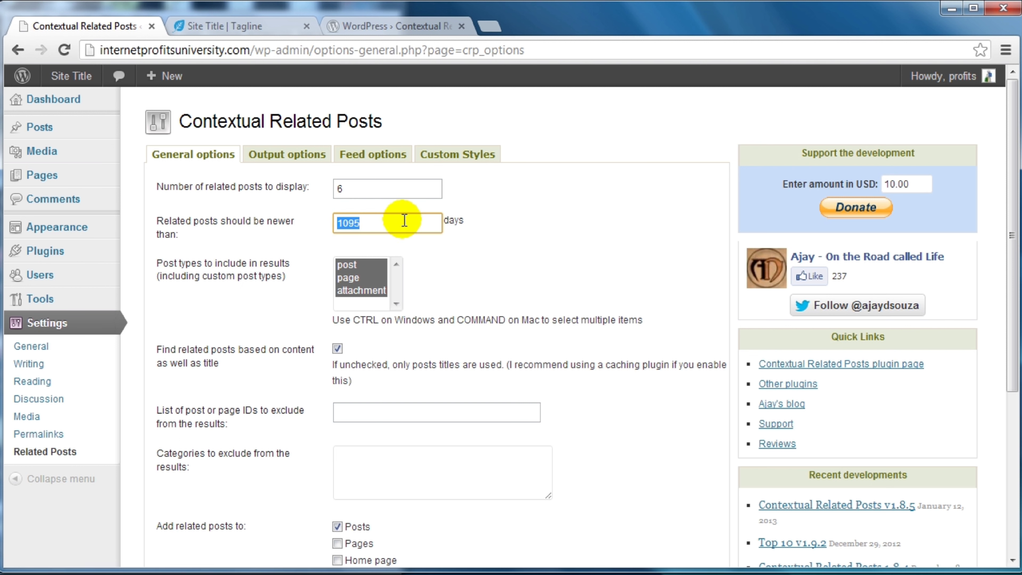
pyautogui.click(397, 225)
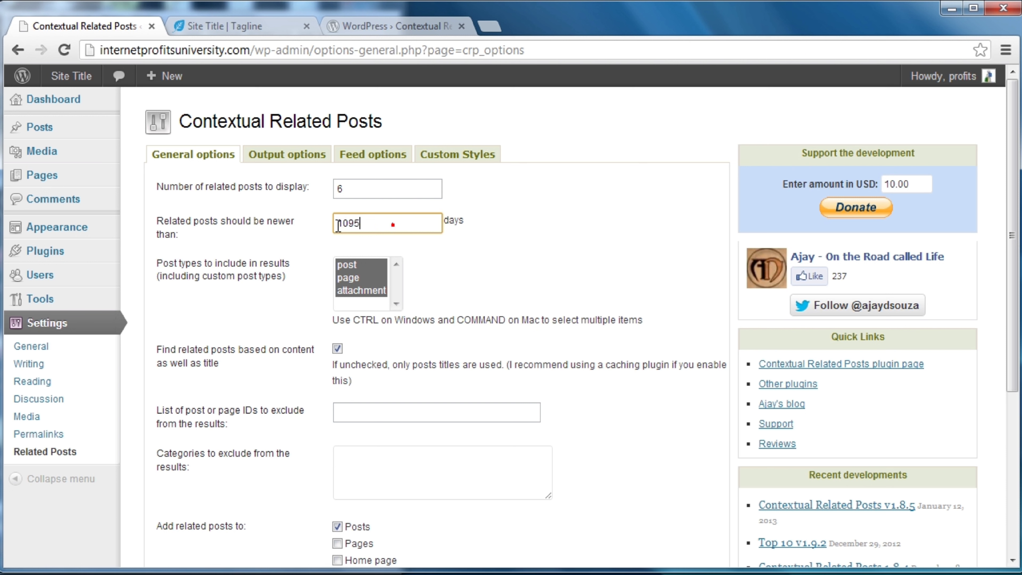
pyautogui.moveTo(392, 223); pyautogui.dragTo(259, 232)
pyautogui.write('365')
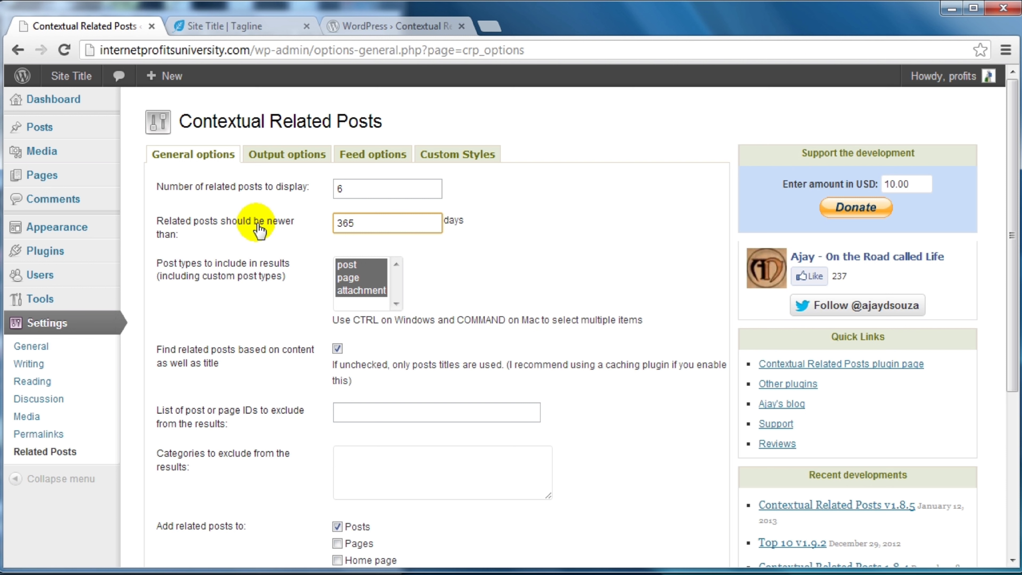
pyautogui.moveTo(381, 226); pyautogui.dragTo(309, 232)
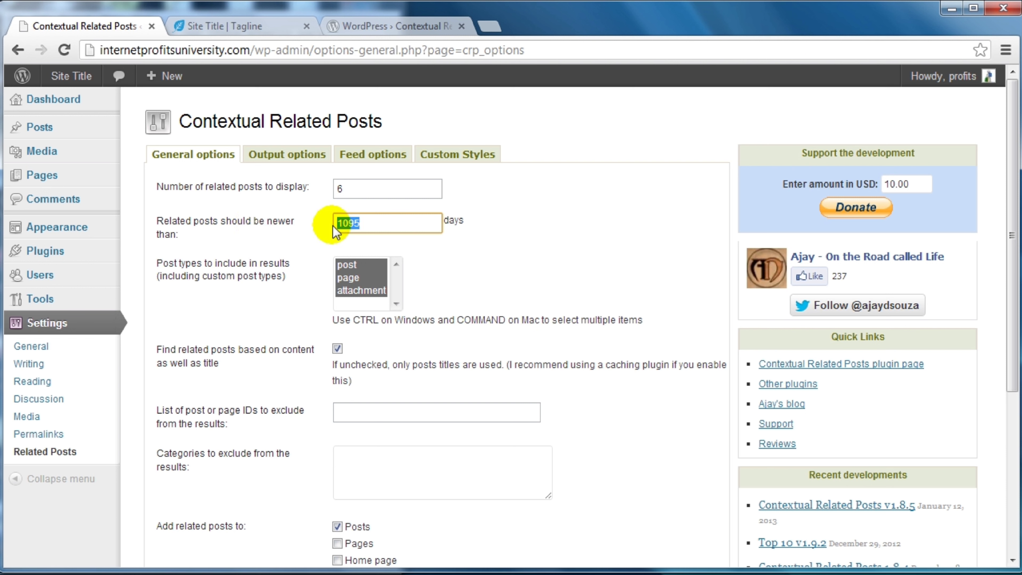
pyautogui.click(455, 222)
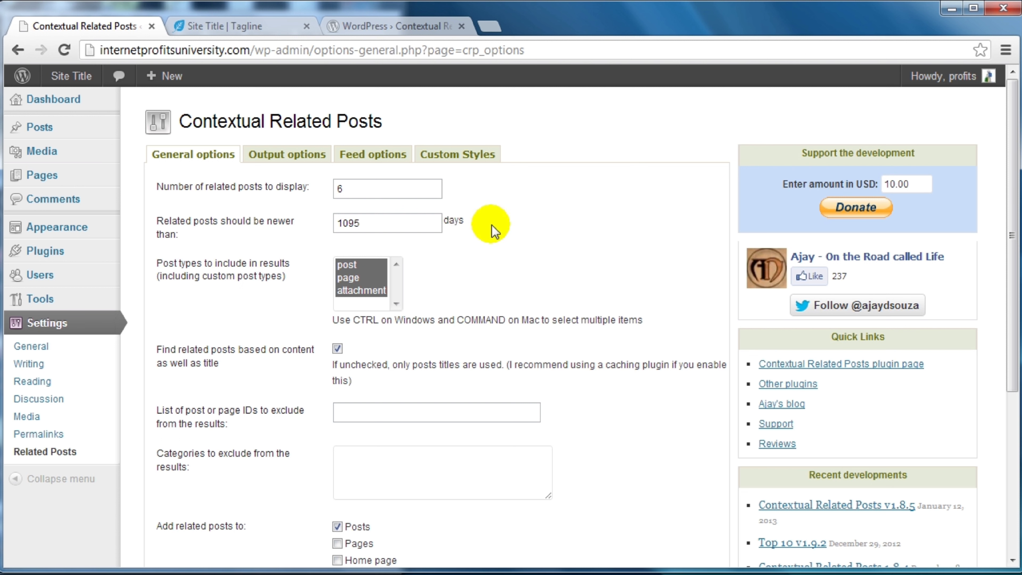
pyautogui.doubleClick(368, 223)
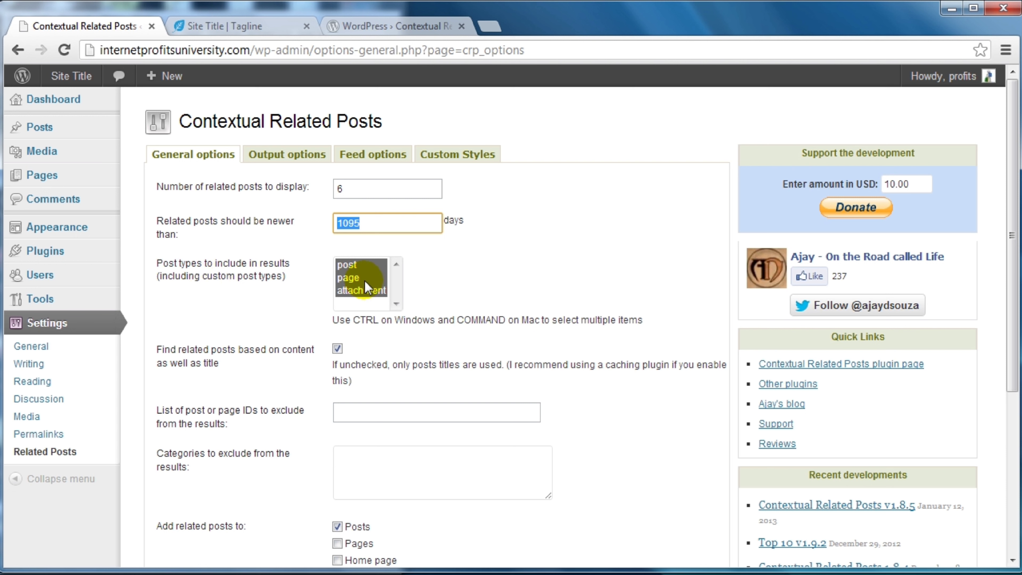
# - Include only the post and page types in the results and turn off finding related posts based on content
pyautogui.moveTo(363, 264); pyautogui.dragTo(364, 281)
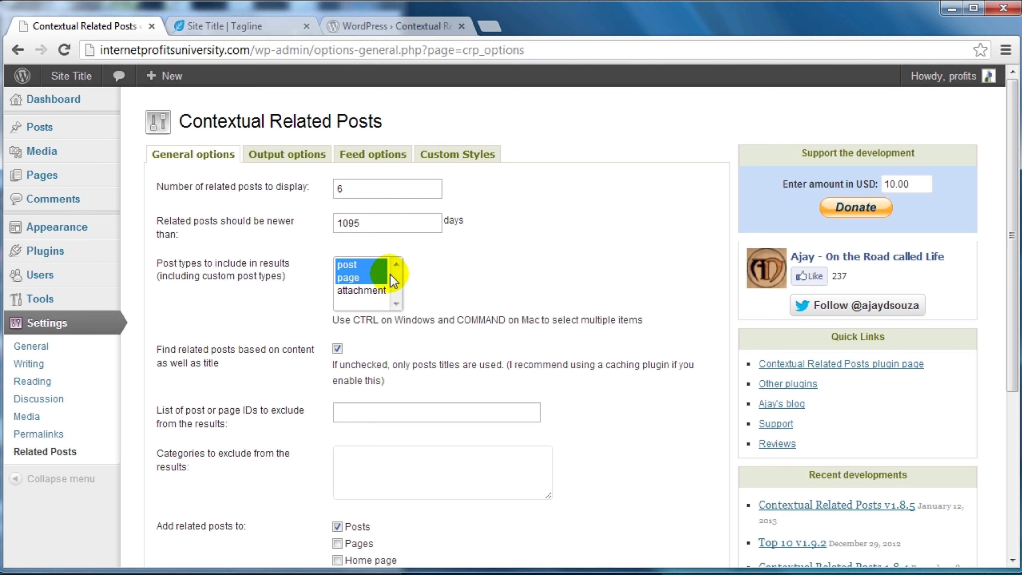
pyautogui.click(466, 300)
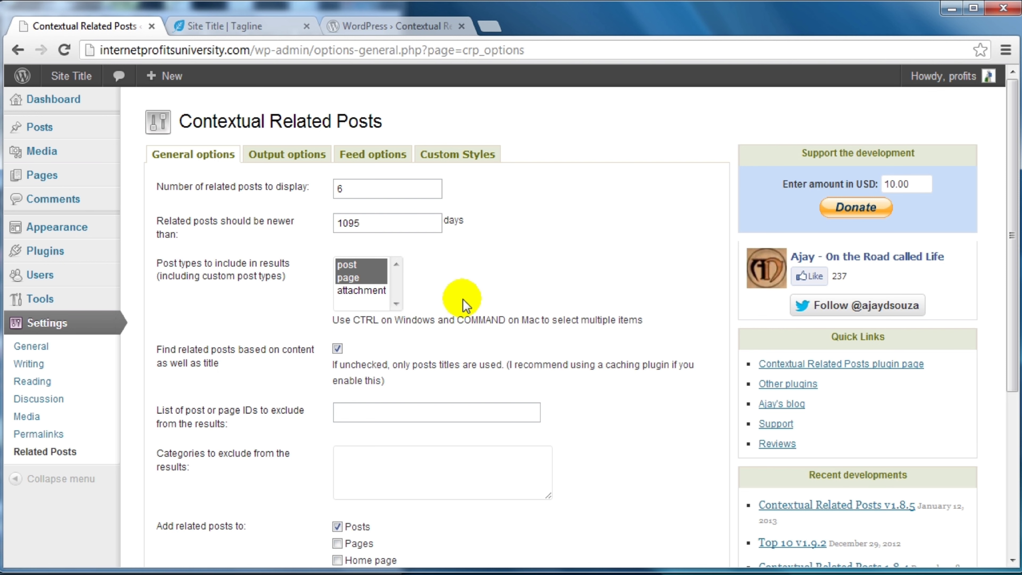
pyautogui.scroll(-2, 461, 297)
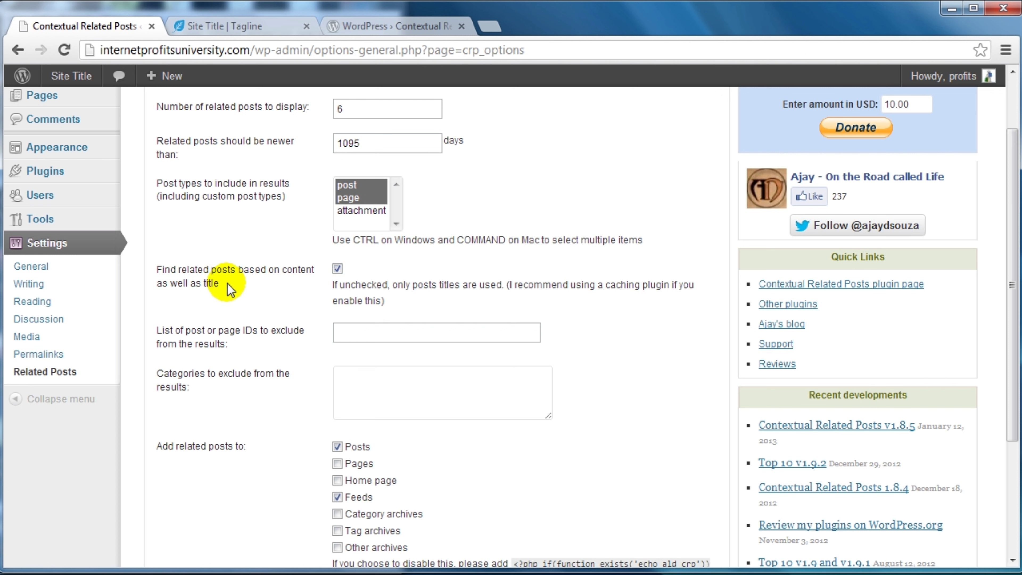
pyautogui.click(338, 269)
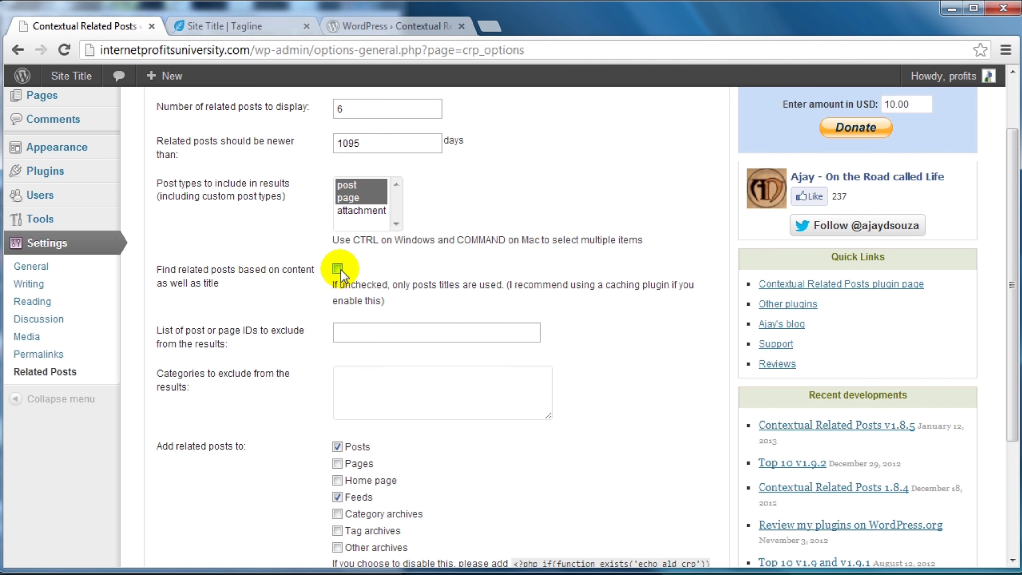
# - Review the post ID and category exclusions and the related-post placement options, checking Post 3's ID in its edit address
pyautogui.click(354, 331)
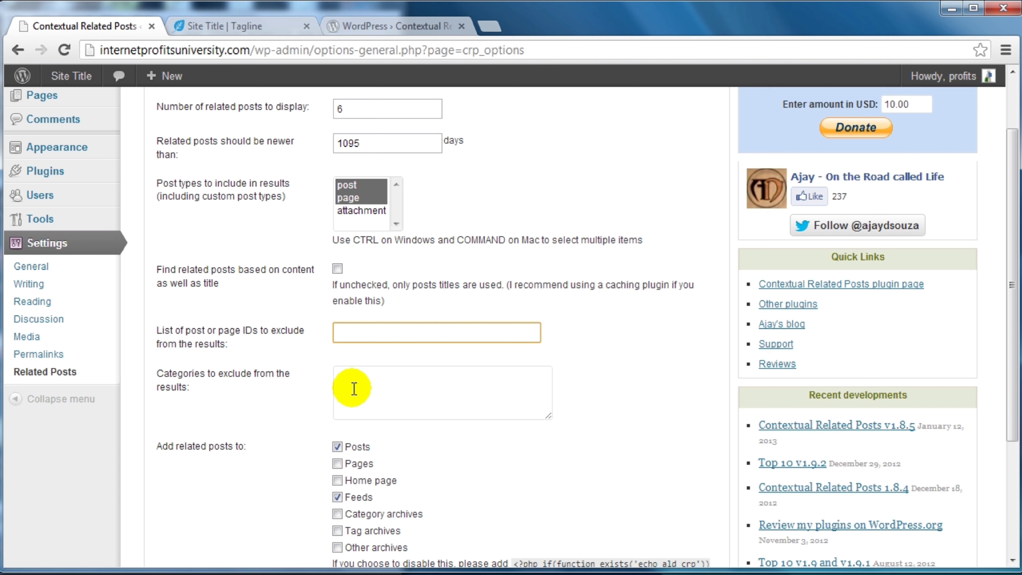
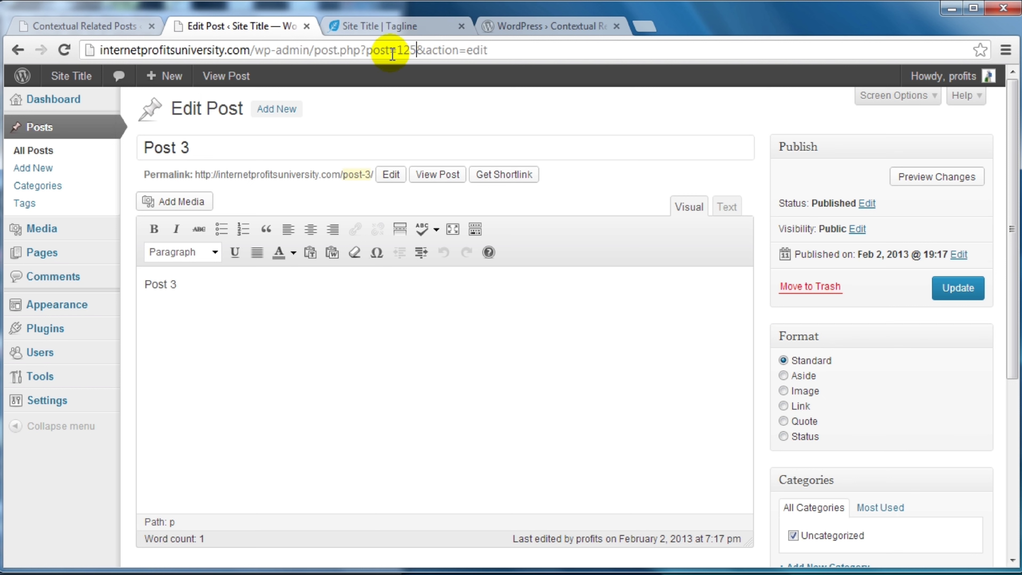
pyautogui.click(64, 28)
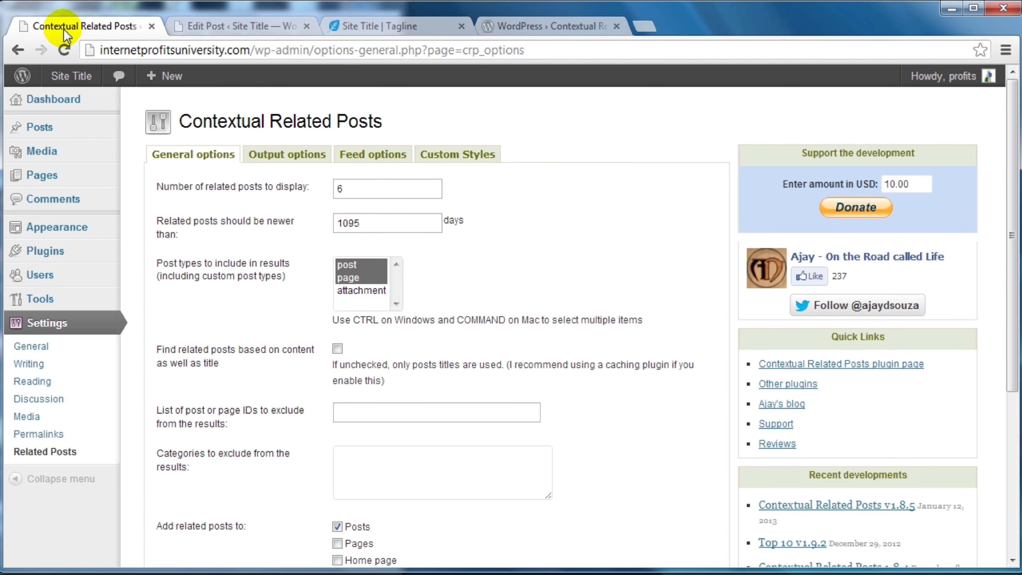
pyautogui.scroll(-5, 203, 297)
pyautogui.click(358, 304)
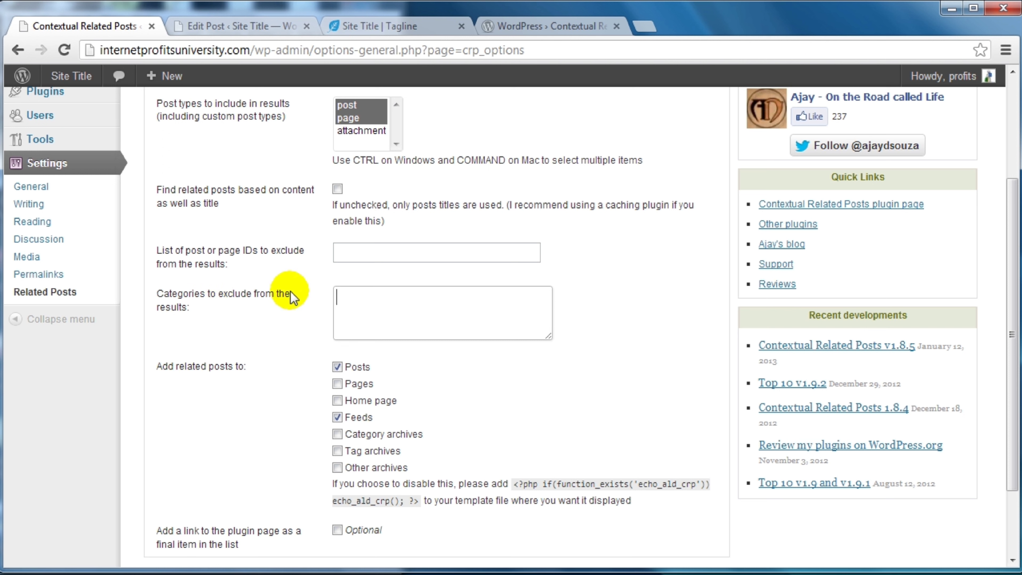
pyautogui.scroll(-3, 495, 301)
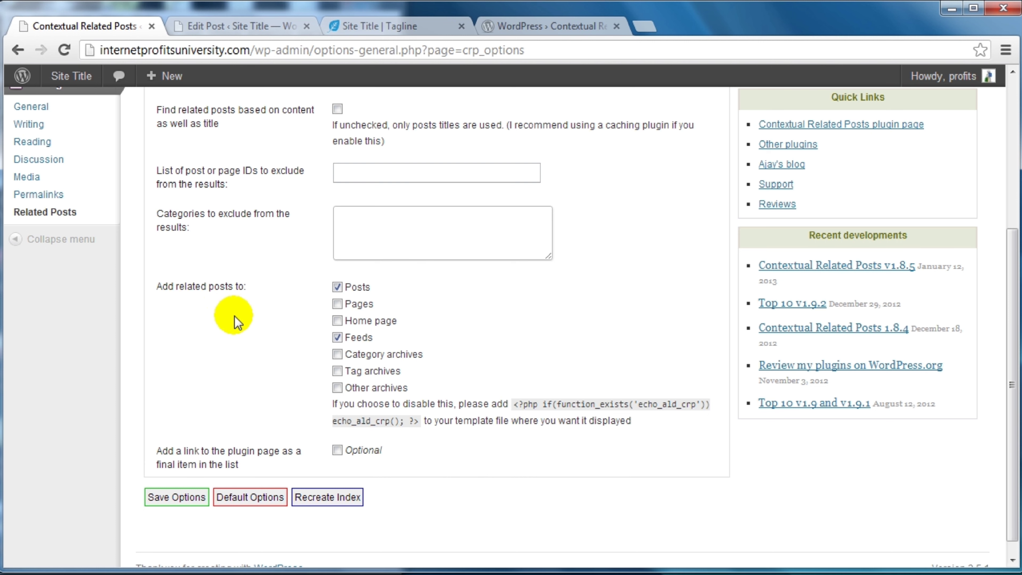
# - Add related posts to pages as well and save the Contextual Related Posts options
pyautogui.scroll(5, 235, 318)
pyautogui.scroll(-5, 228, 308)
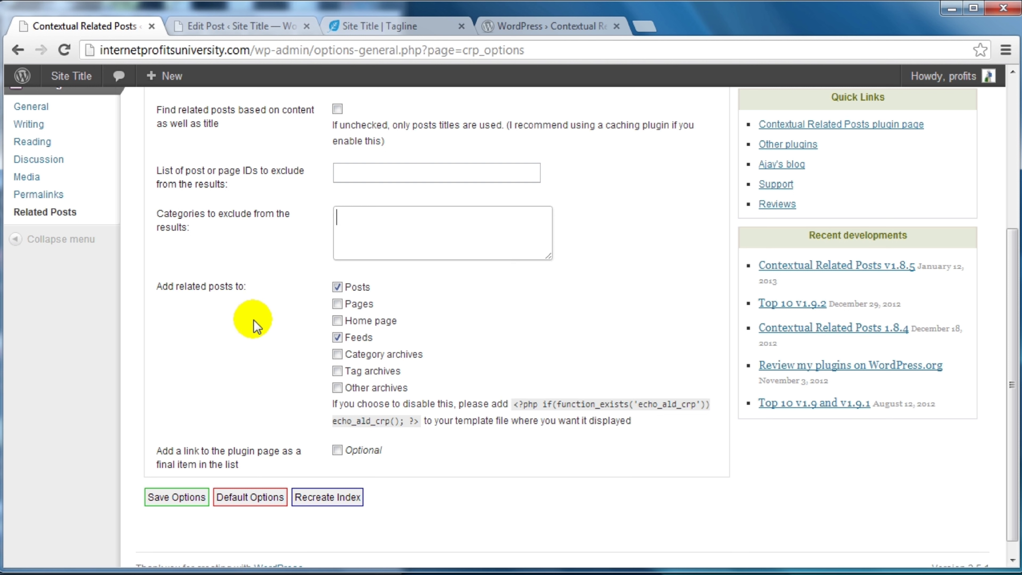
pyautogui.click(337, 304)
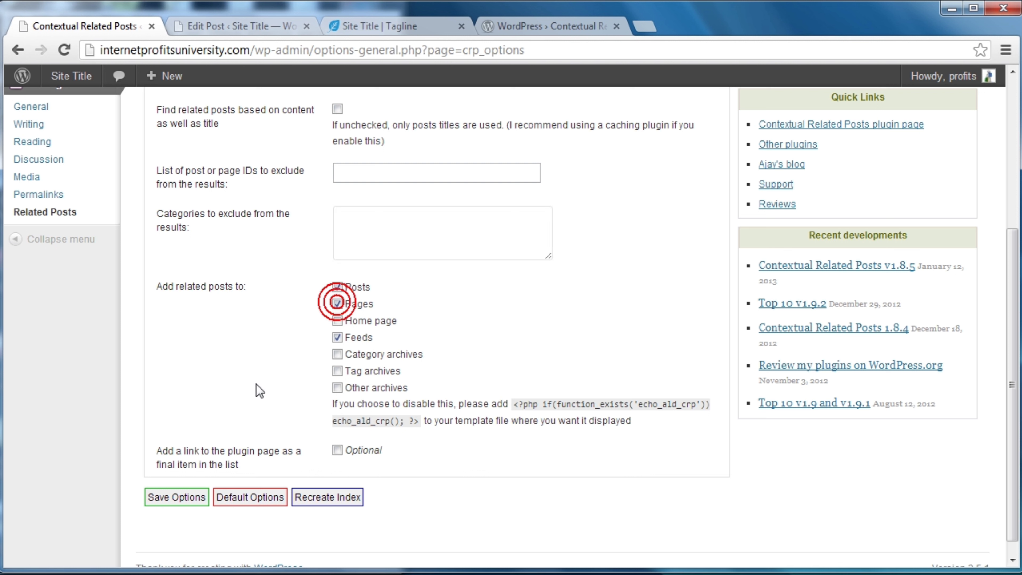
pyautogui.click(191, 498)
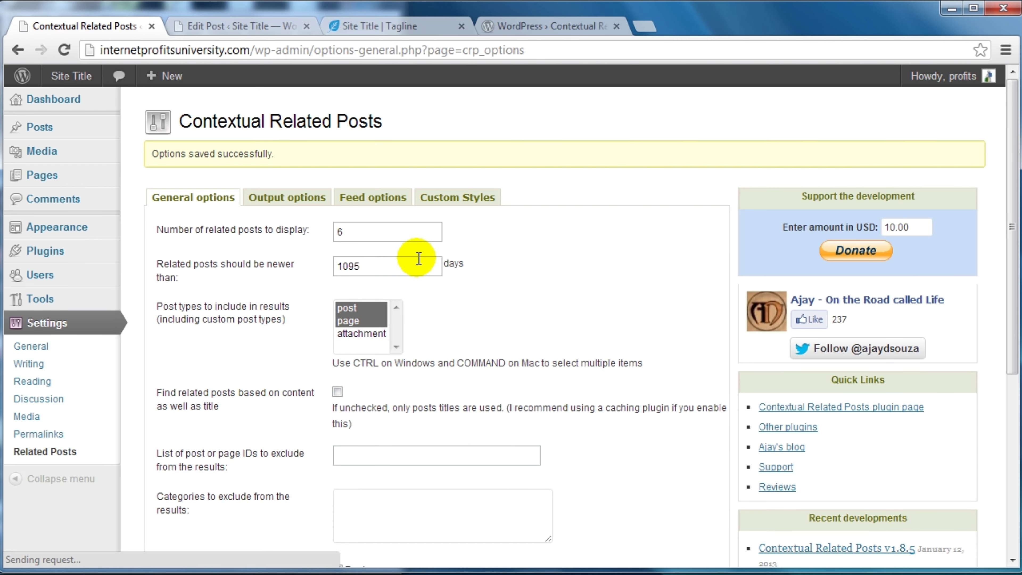
# - Review the related posts title and the no-posts text in the output options, and try showing post excerpts in the list
pyautogui.click(296, 201)
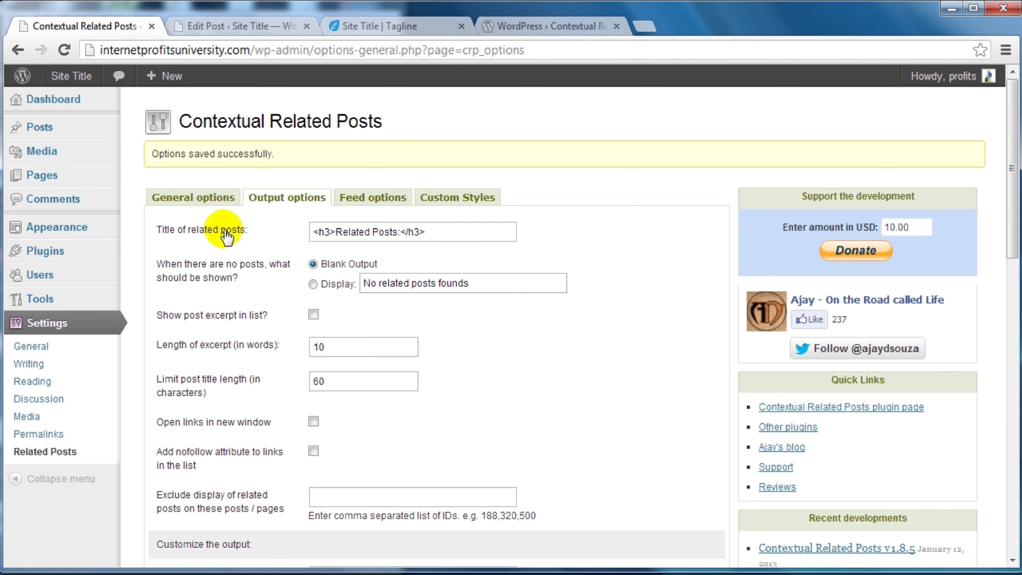
pyautogui.click(400, 233)
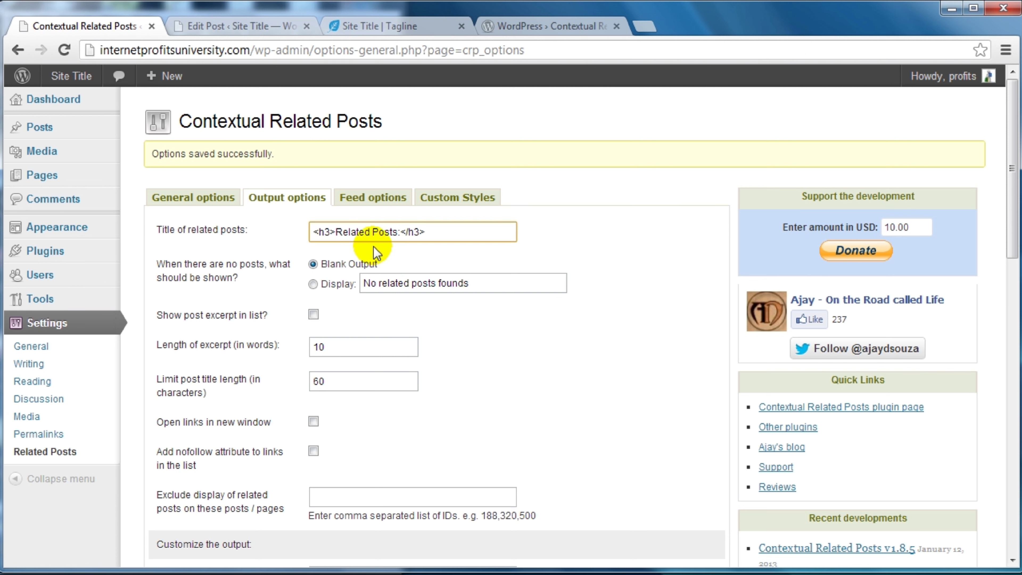
pyautogui.click(397, 233)
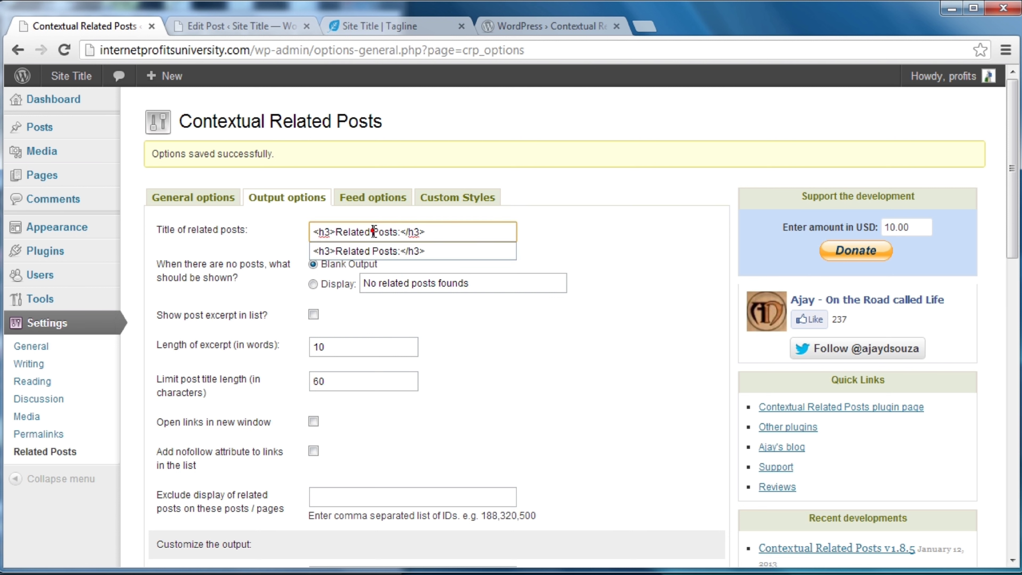
pyautogui.click(711, 264)
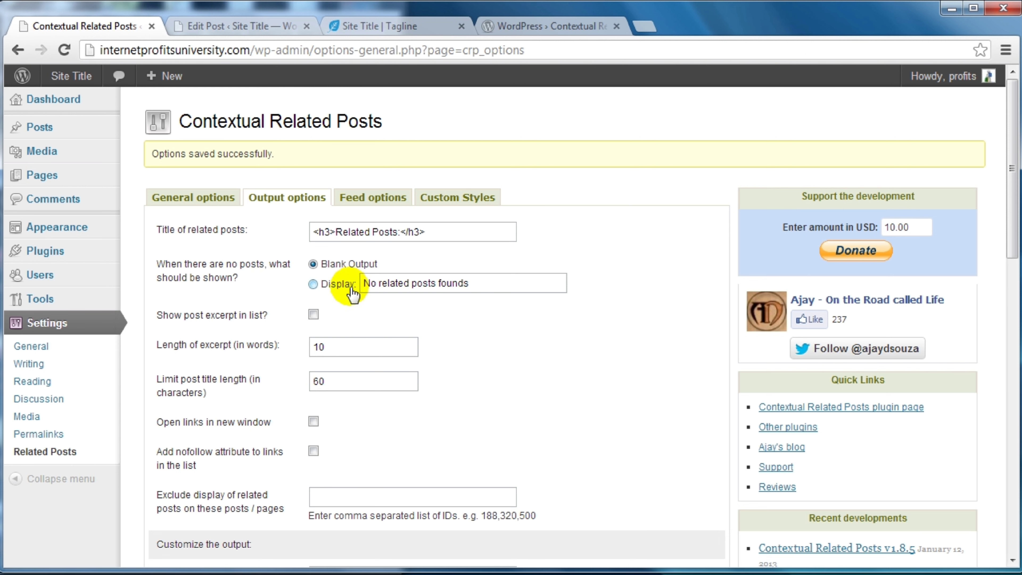
pyautogui.click(479, 282)
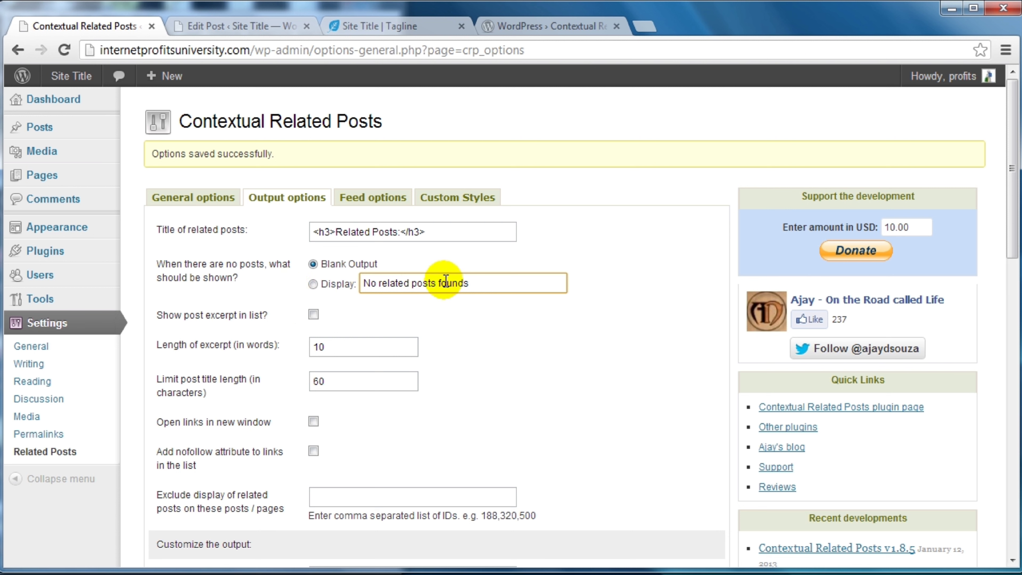
pyautogui.moveTo(524, 283); pyautogui.dragTo(362, 282)
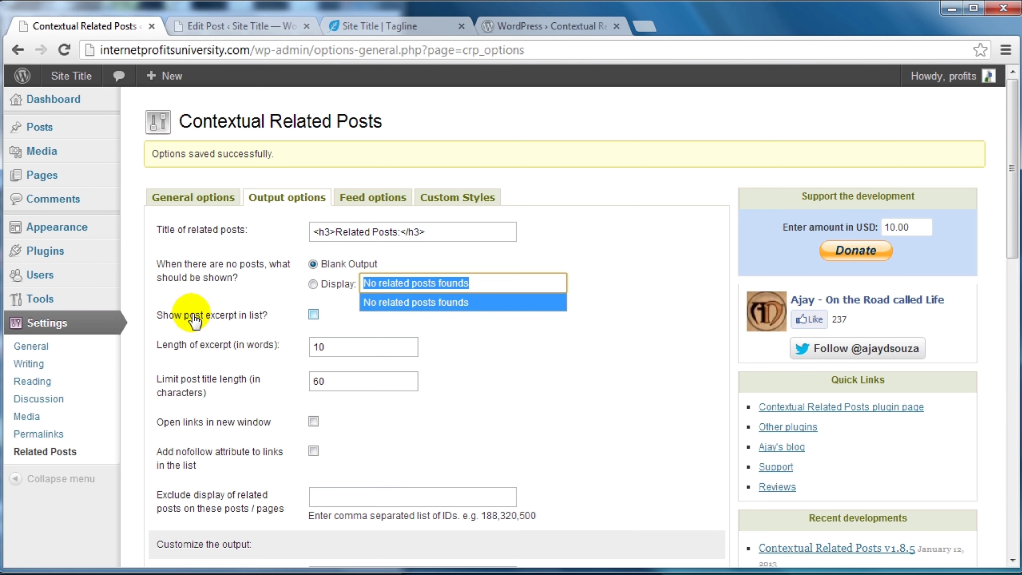
pyautogui.click(313, 314)
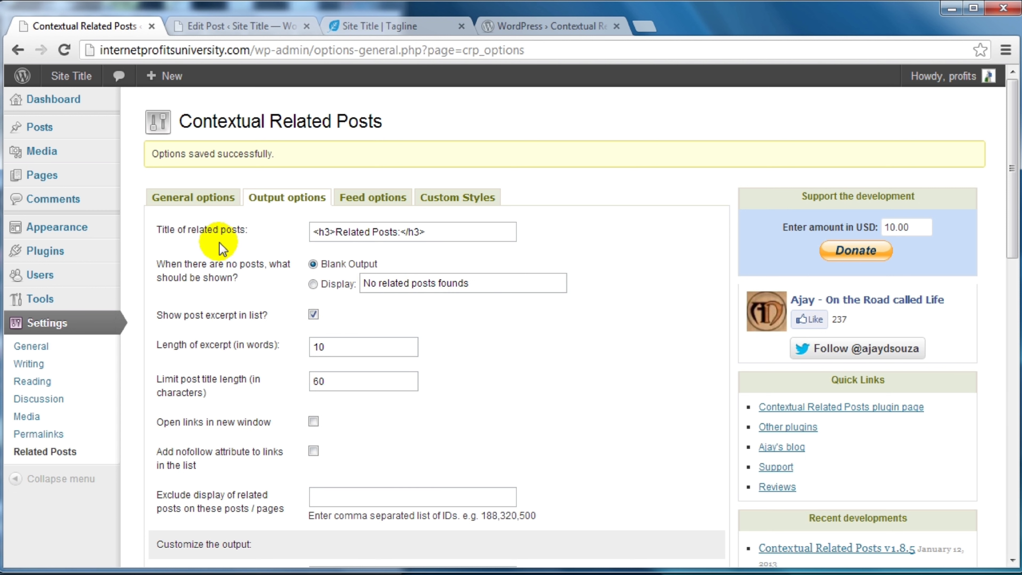
pyautogui.click(313, 315)
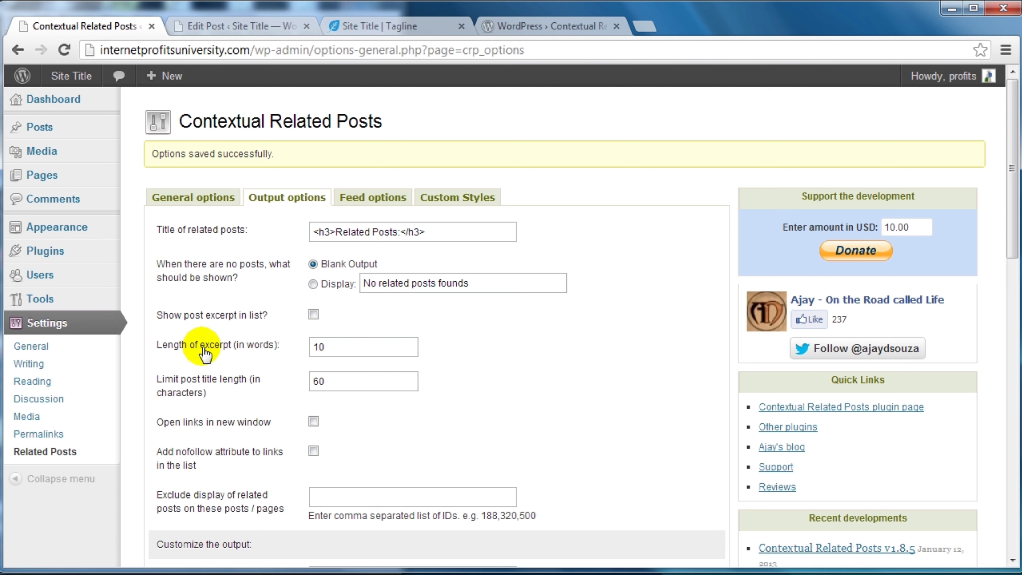
# - Check the excerpt length setting and limit the related post title length to 100 characters
pyautogui.click(399, 347)
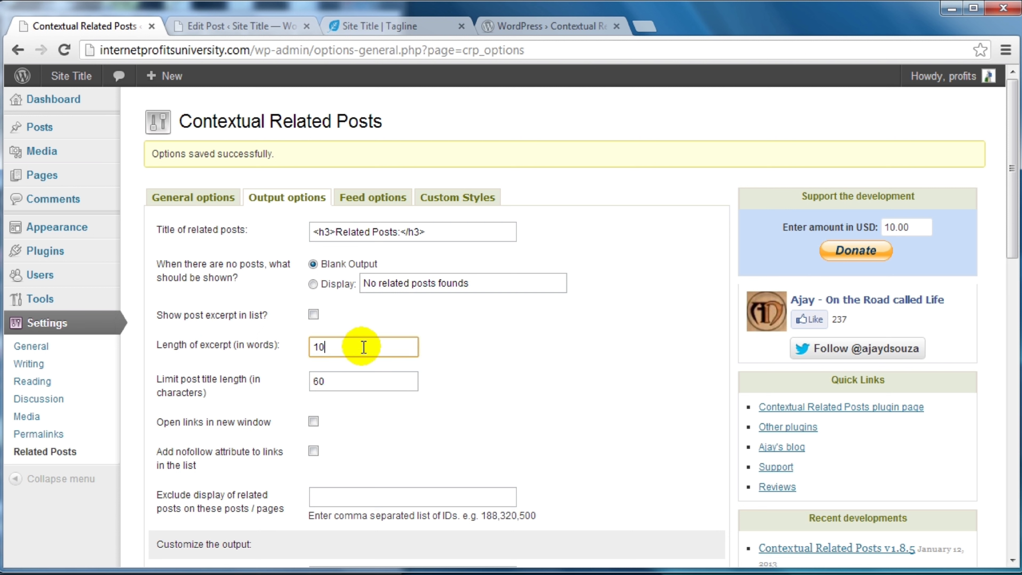
pyautogui.click(371, 385)
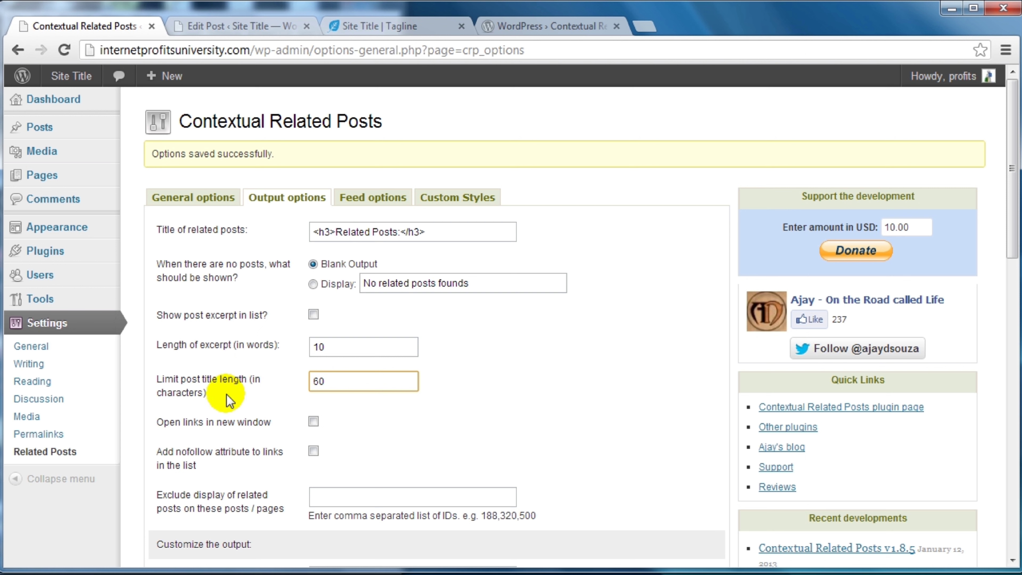
pyautogui.moveTo(347, 379); pyautogui.dragTo(283, 377)
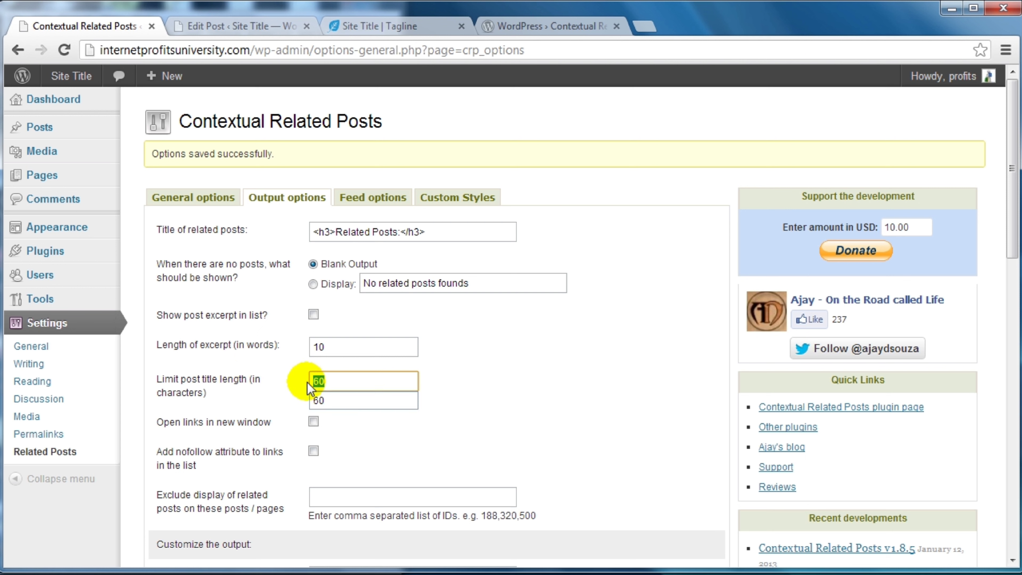
pyautogui.write('100')
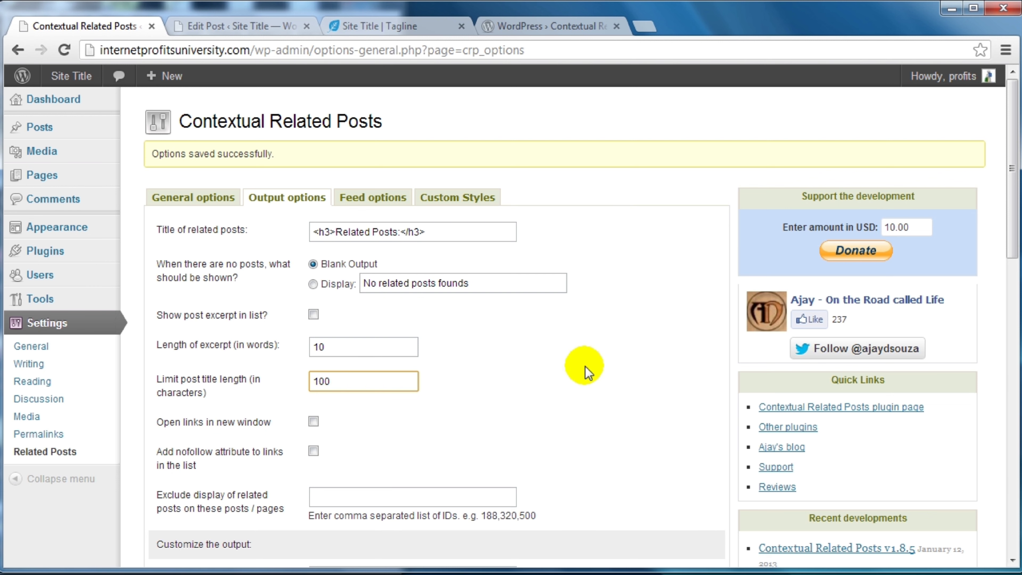
pyautogui.click(588, 364)
# - Review the new-window link option and the display exclusion by ID, checking Post 3's ID in its edit address
pyautogui.scroll(-2, 564, 366)
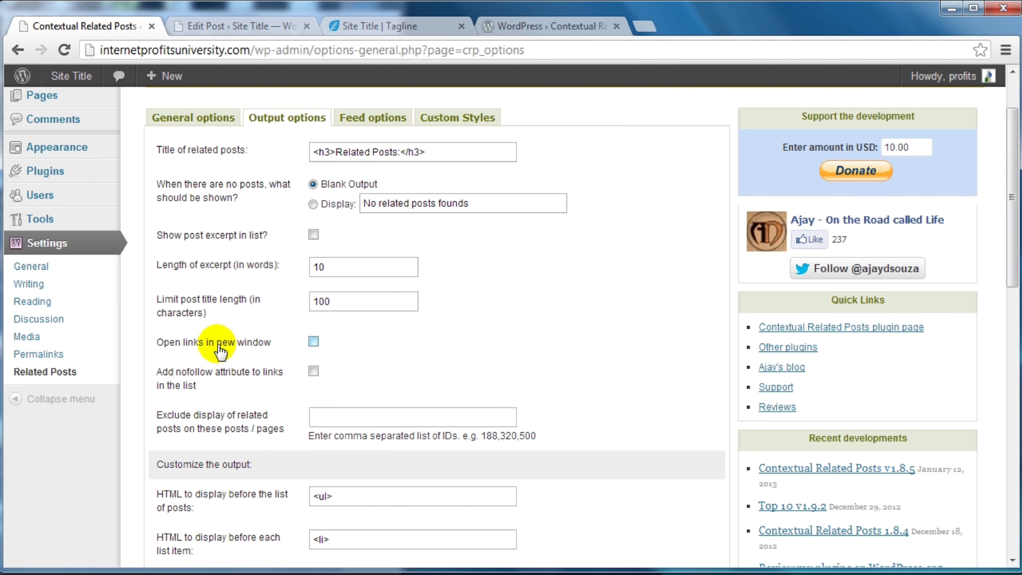
pyautogui.click(314, 341)
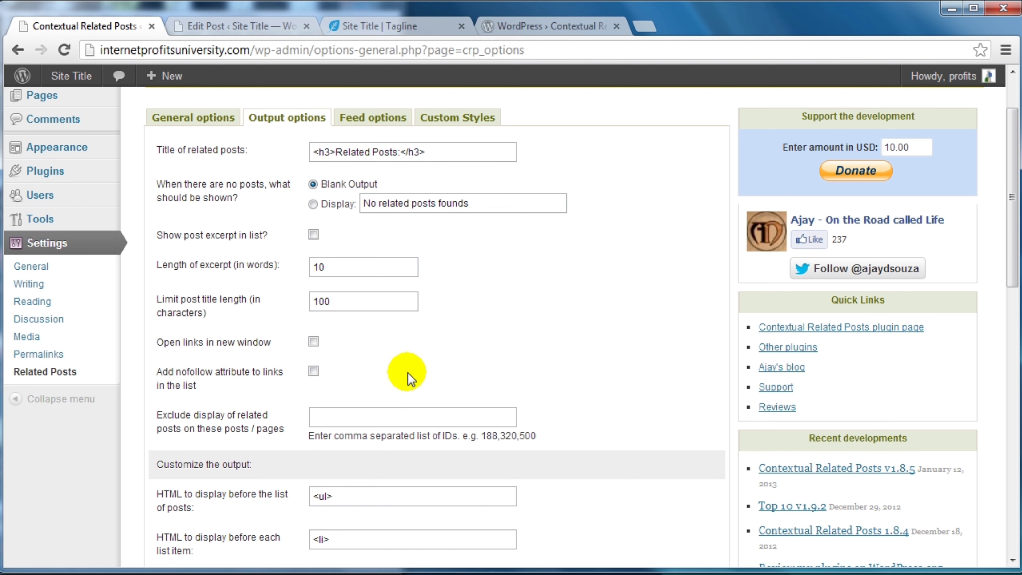
pyautogui.scroll(-2, 406, 373)
pyautogui.click(337, 336)
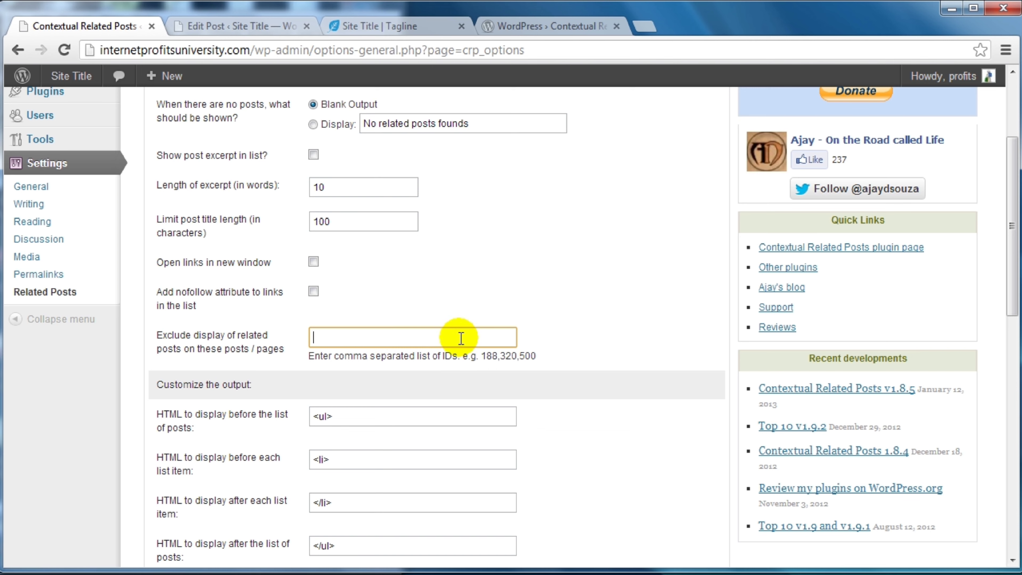
pyautogui.scroll(2, 459, 338)
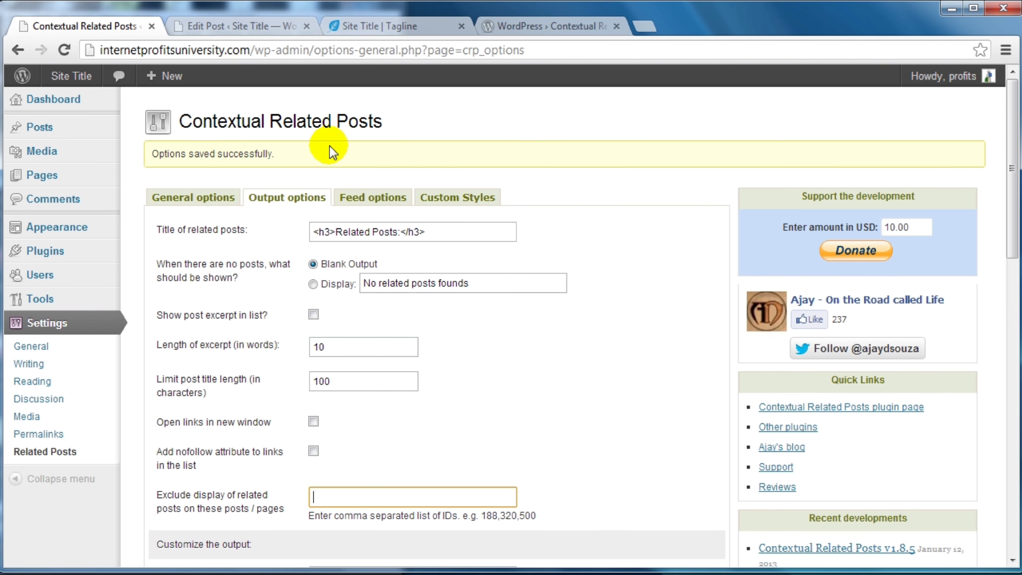
pyautogui.click(205, 27)
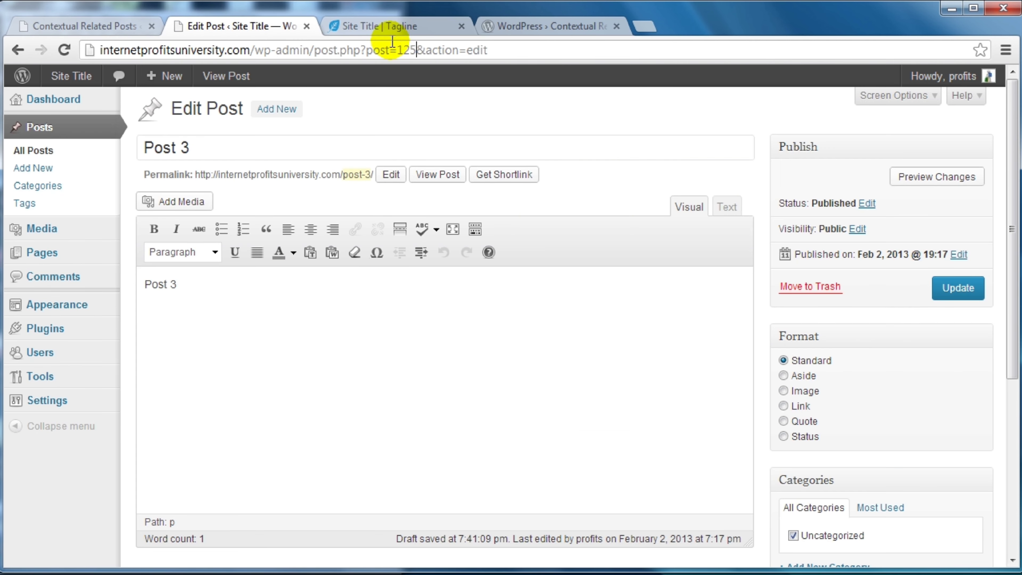
pyautogui.doubleClick(406, 50)
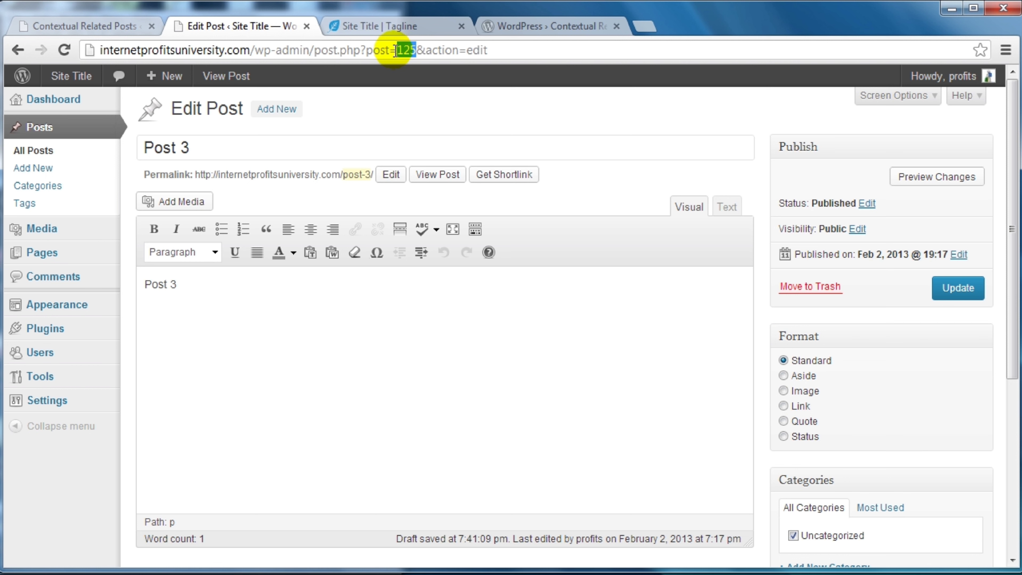
pyautogui.click(83, 28)
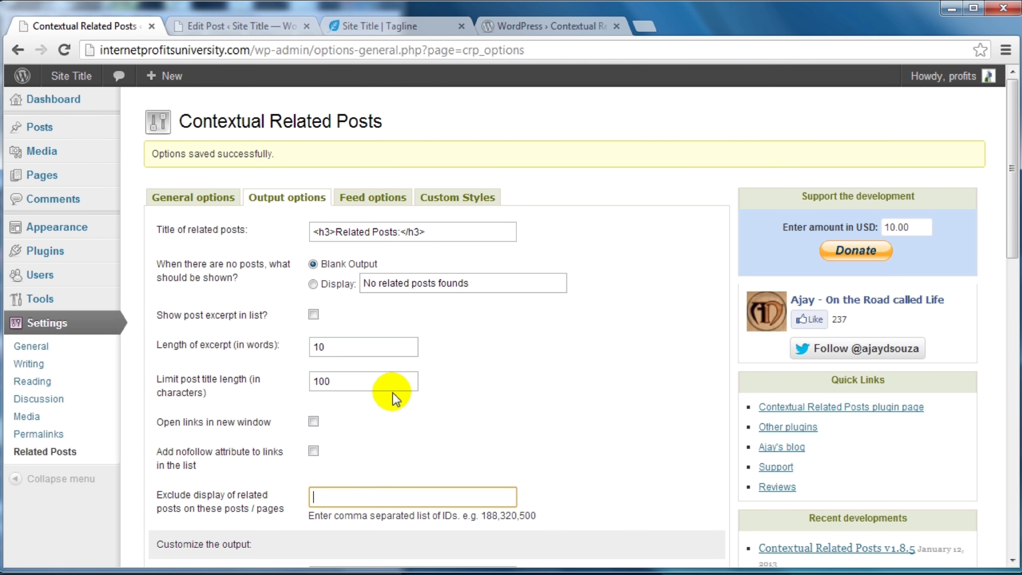
# - Examine the HTML output customization and the post thumbnail location and size options
pyautogui.scroll(-4, 392, 389)
pyautogui.scroll(-4, 472, 338)
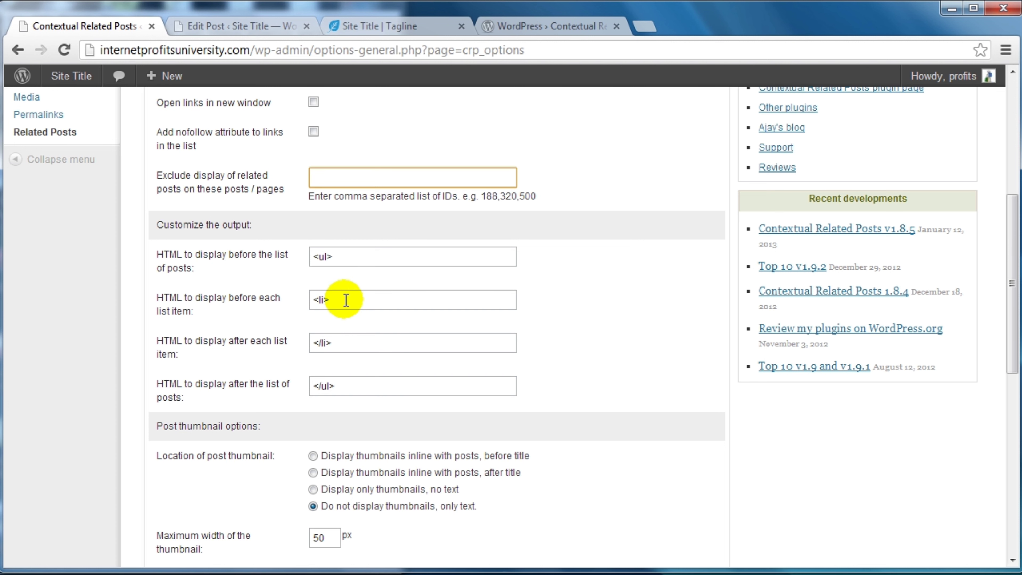
pyautogui.scroll(-6, 540, 375)
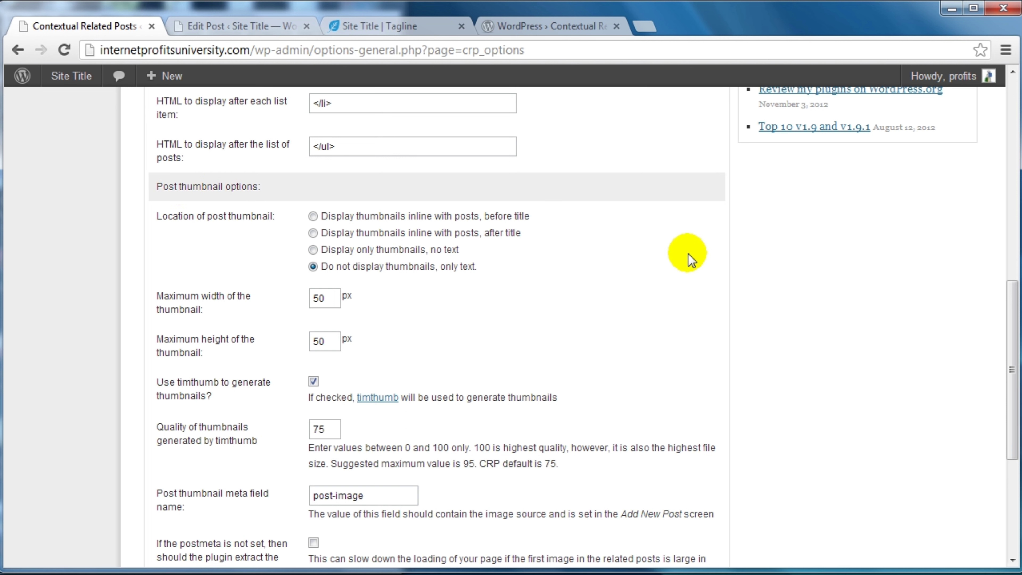
pyautogui.scroll(12, 513, 289)
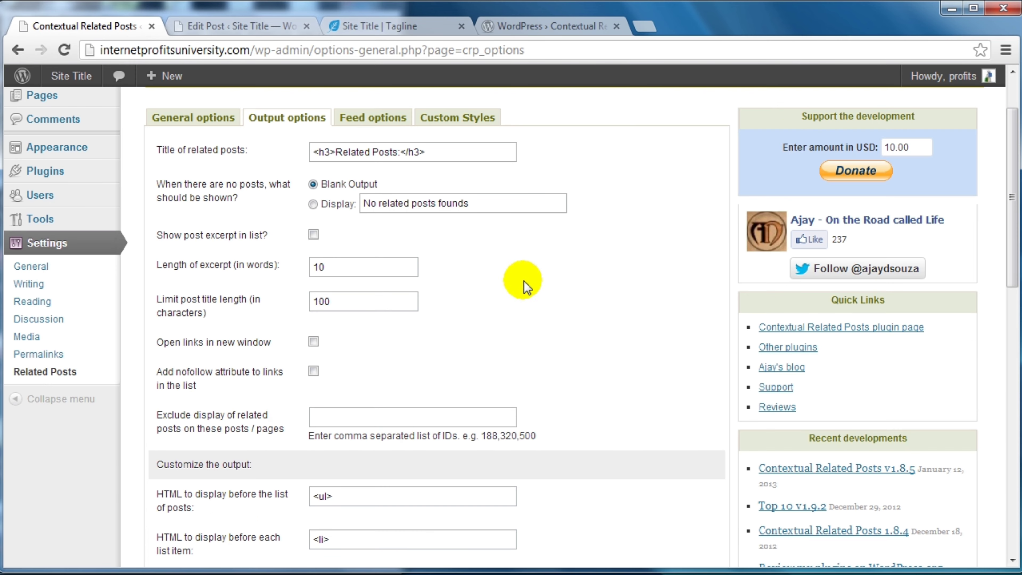
pyautogui.scroll(-12, 643, 282)
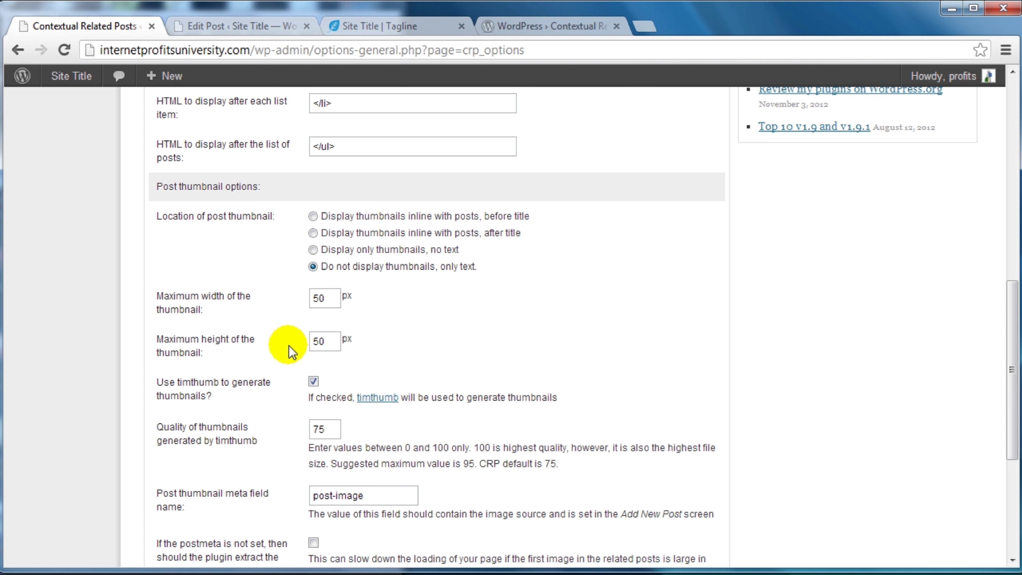
pyautogui.scroll(-4, 566, 336)
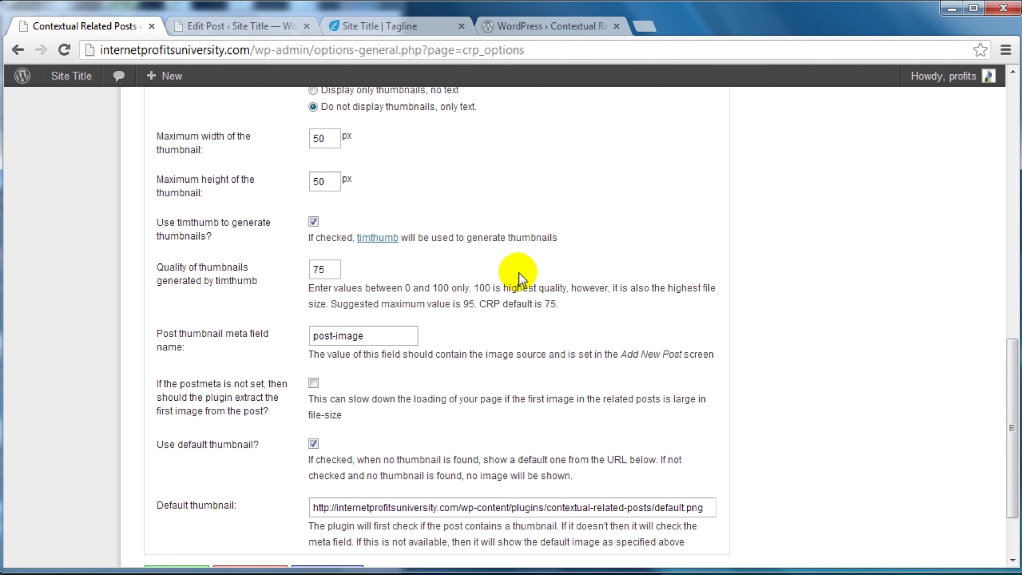
# - Check the timthumb quality and thumbnail meta field settings and save the output options
pyautogui.click(328, 264)
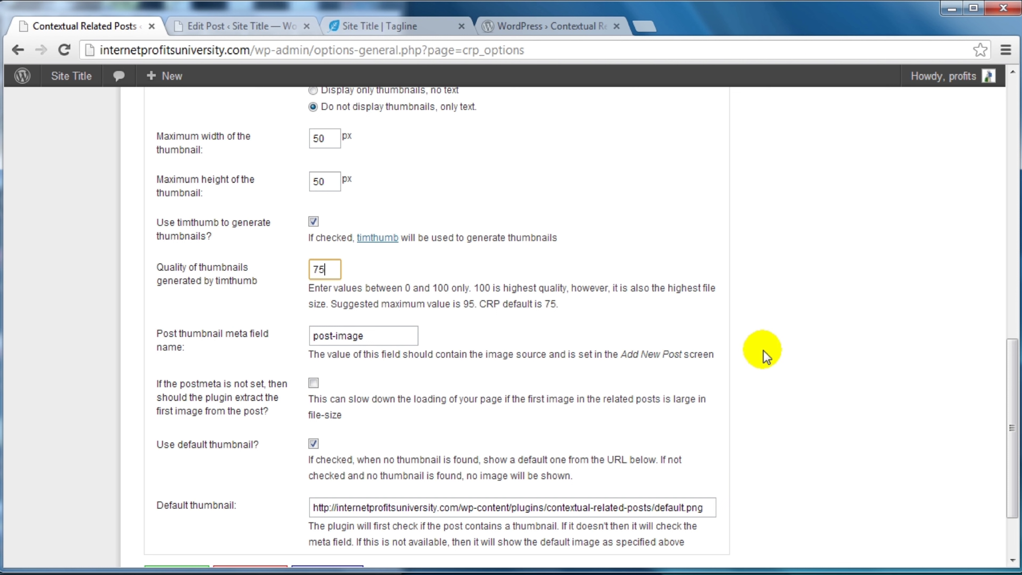
pyautogui.doubleClick(320, 268)
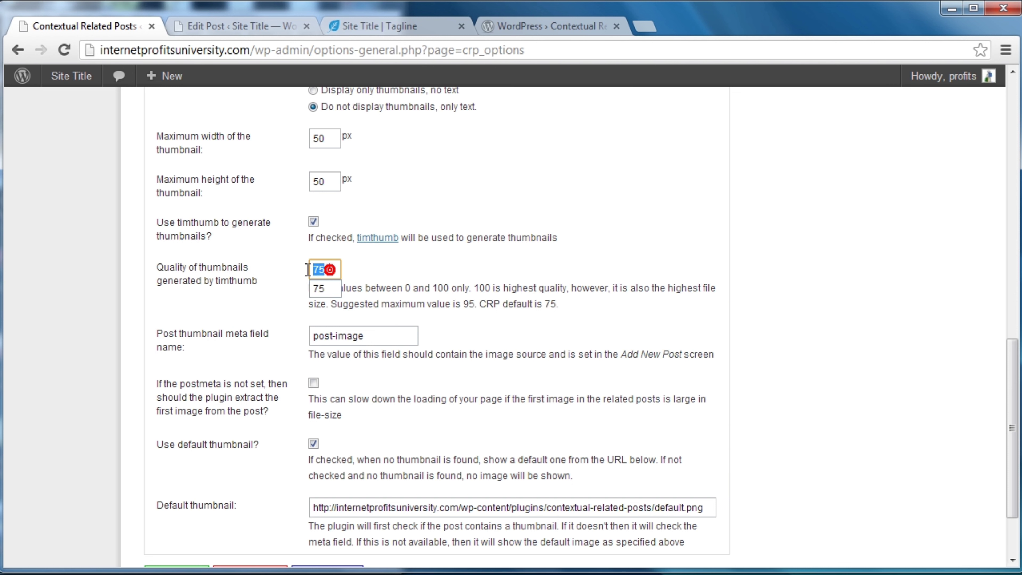
pyautogui.click(789, 315)
pyautogui.scroll(-3, 787, 315)
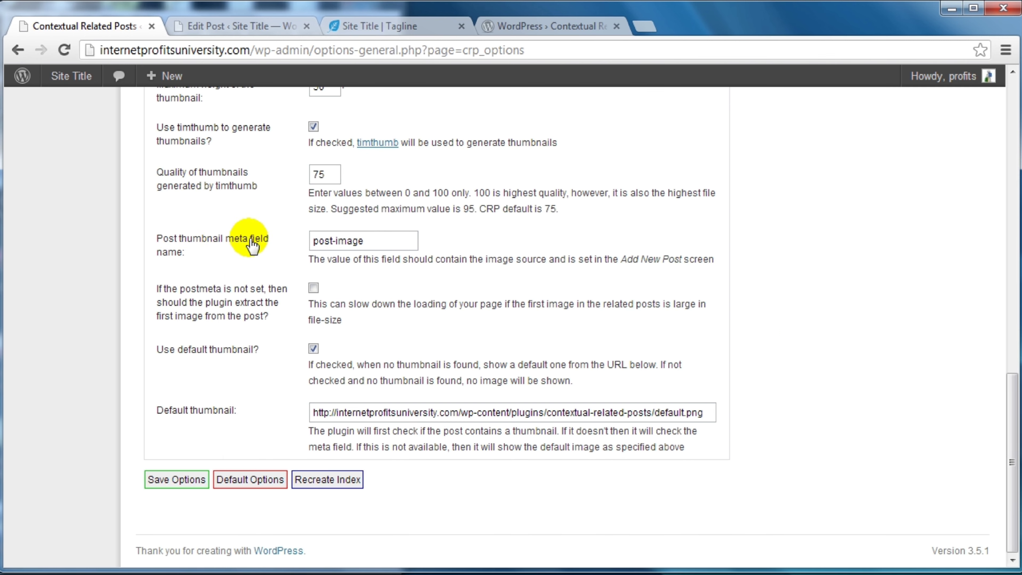
pyautogui.click(398, 240)
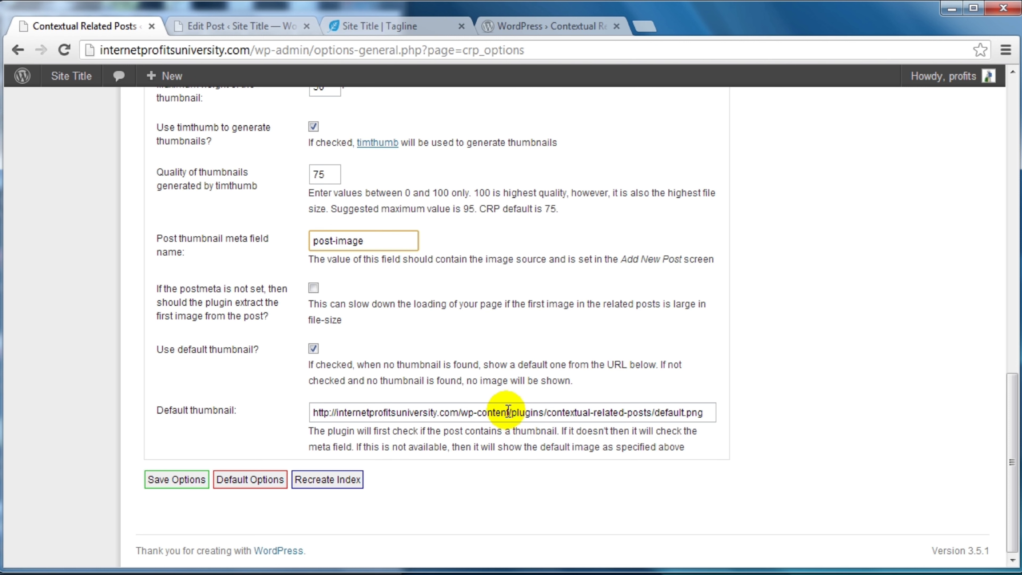
pyautogui.click(153, 479)
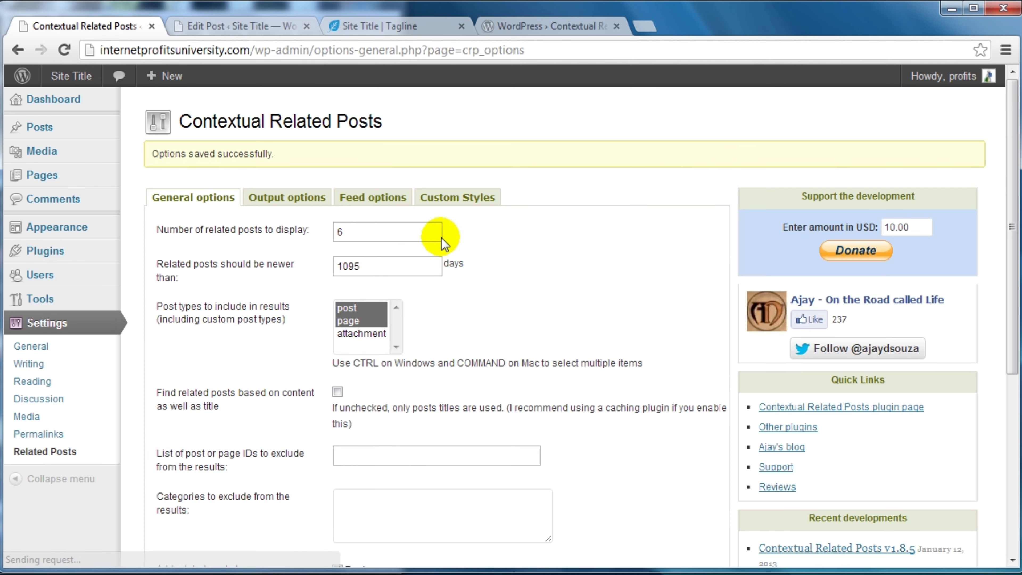
# - Review the feed options for related posts and the custom CSS area for the header
pyautogui.click(372, 198)
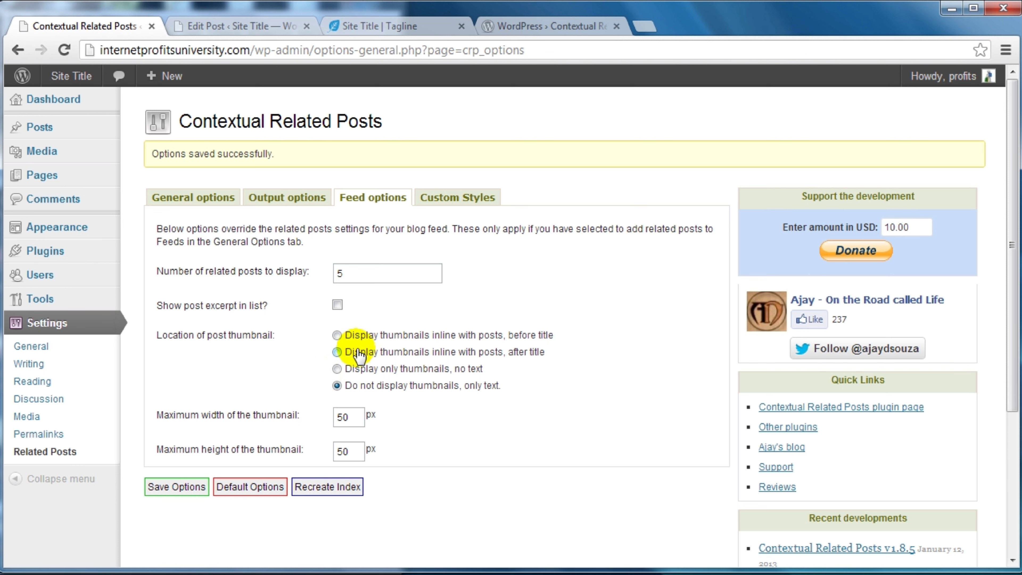
pyautogui.click(445, 205)
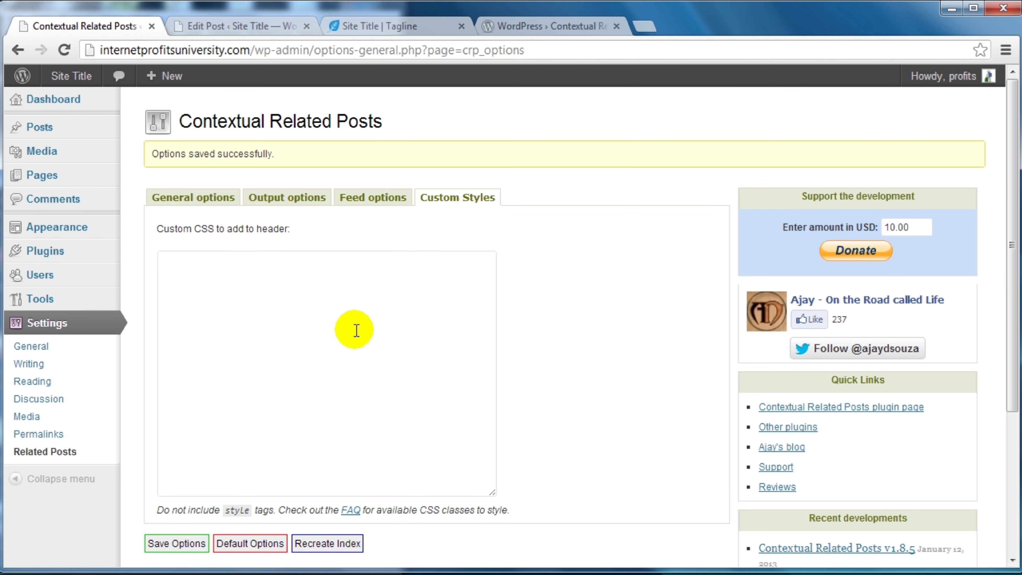
pyautogui.click(390, 296)
pyautogui.scroll(-2, 612, 315)
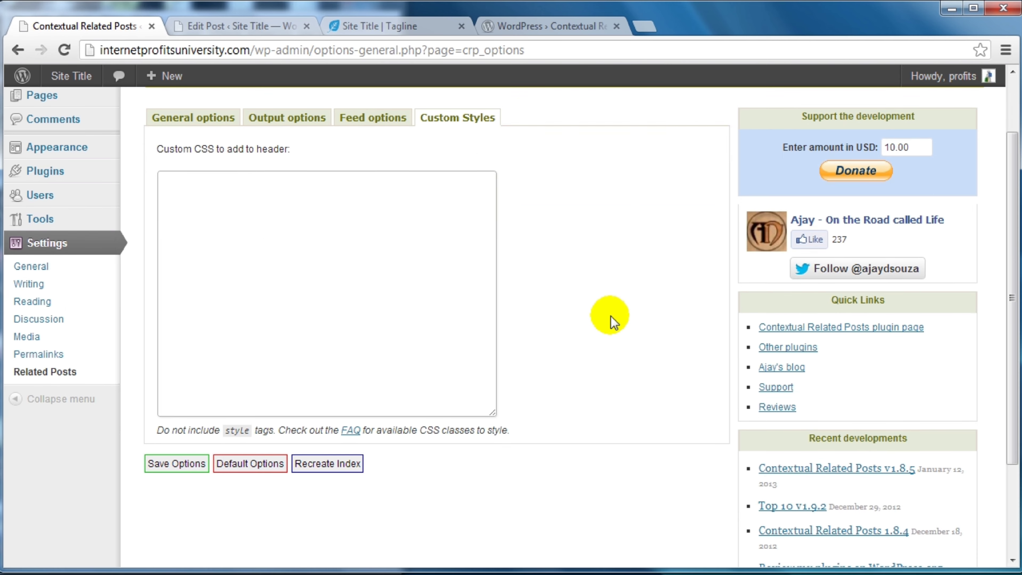
# - Reload the site's home page and look over the published posts for related posts sections
pyautogui.scroll(2, 608, 315)
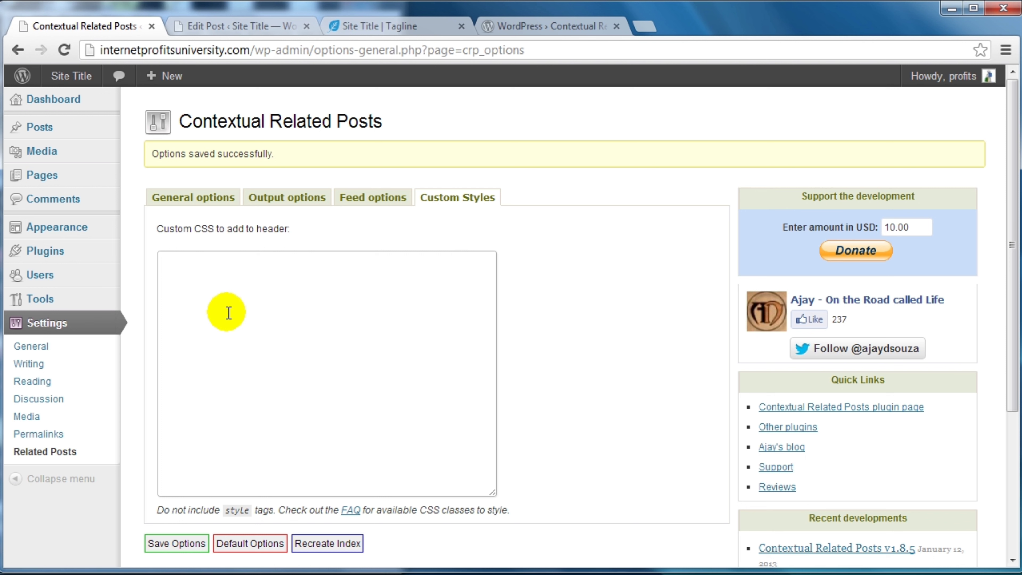
pyautogui.click(218, 23)
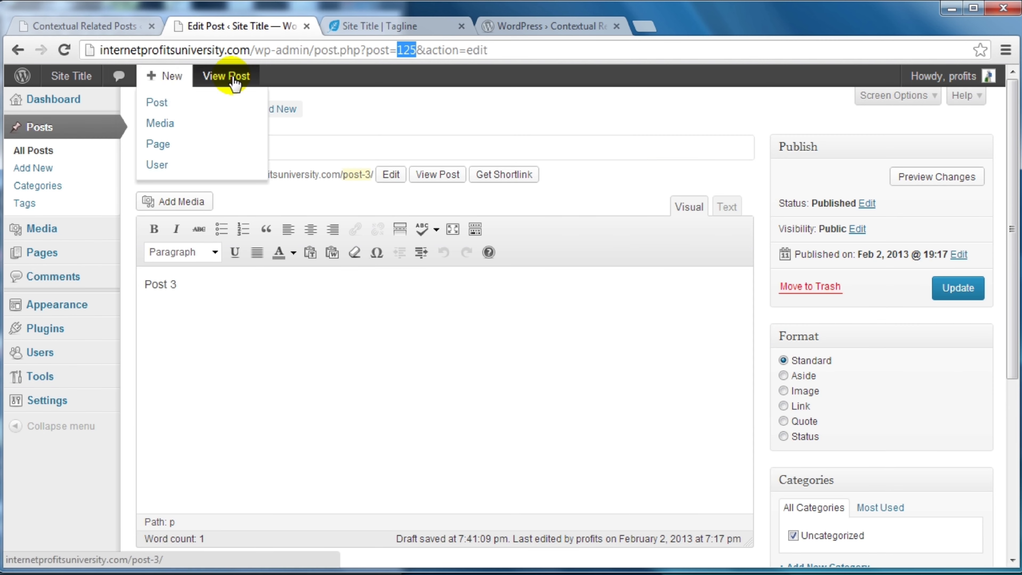
pyautogui.click(356, 27)
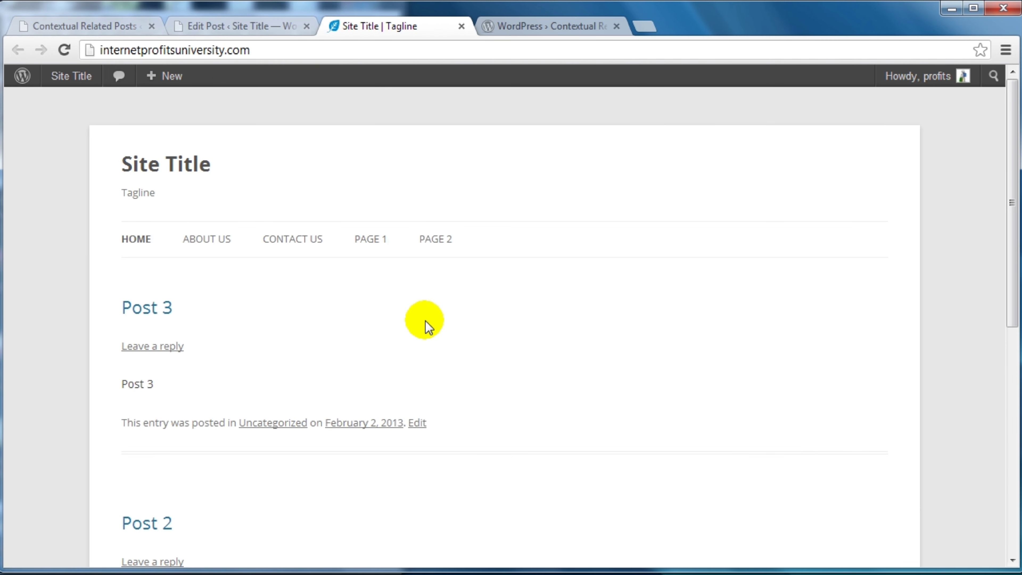
pyautogui.click(64, 50)
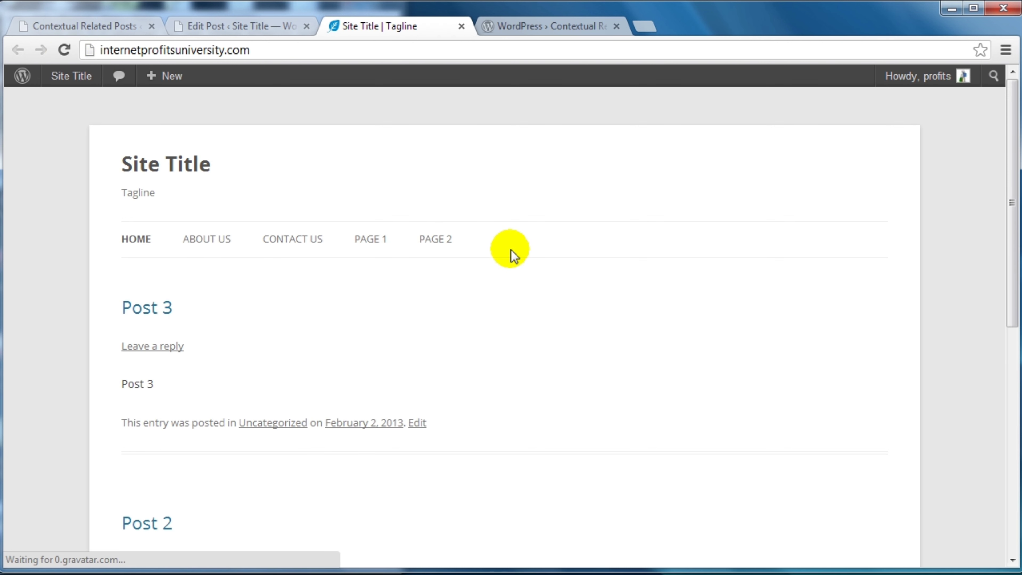
pyautogui.scroll(-2, 510, 256)
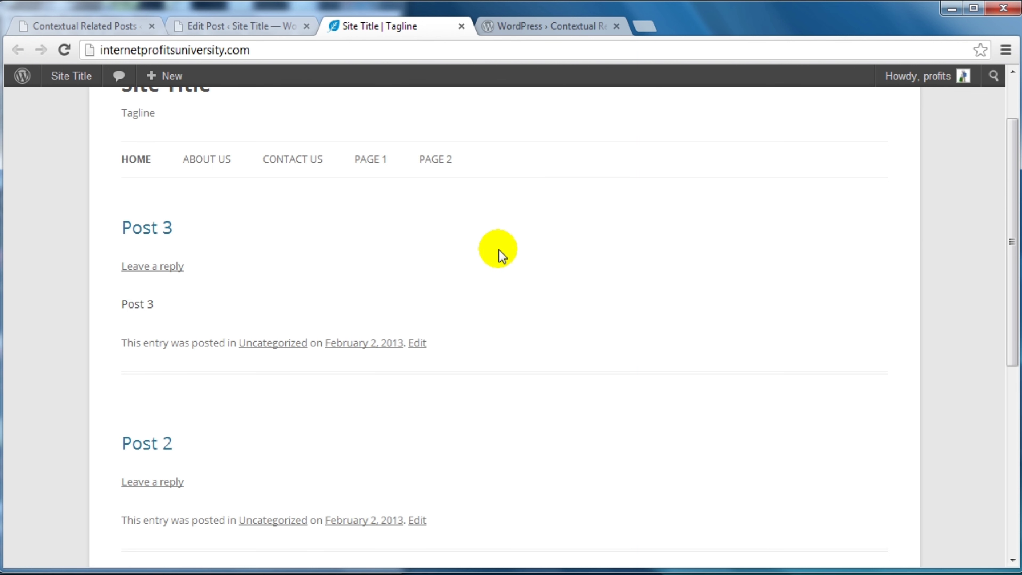
pyautogui.scroll(2, 499, 251)
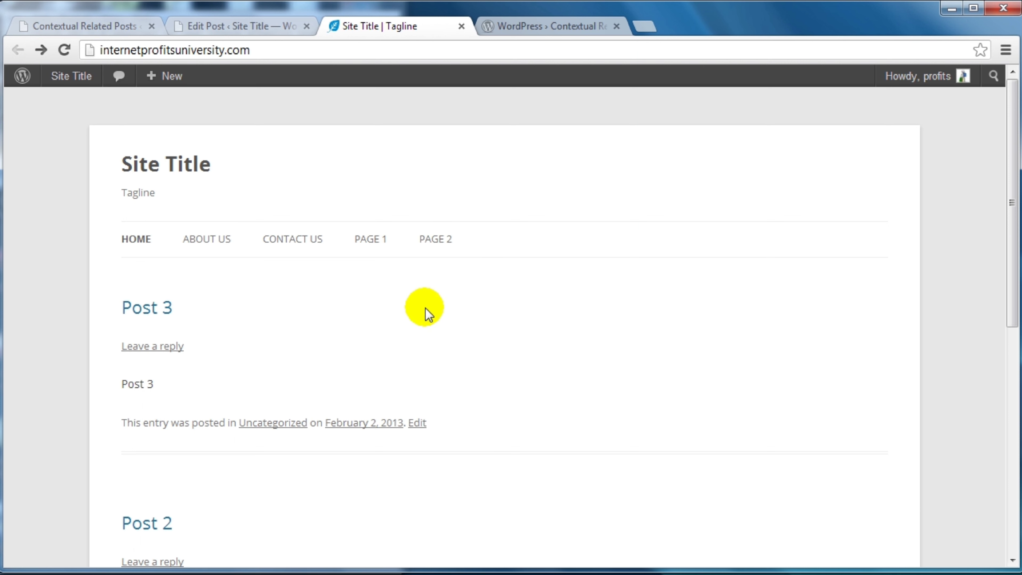
pyautogui.scroll(-4, 274, 313)
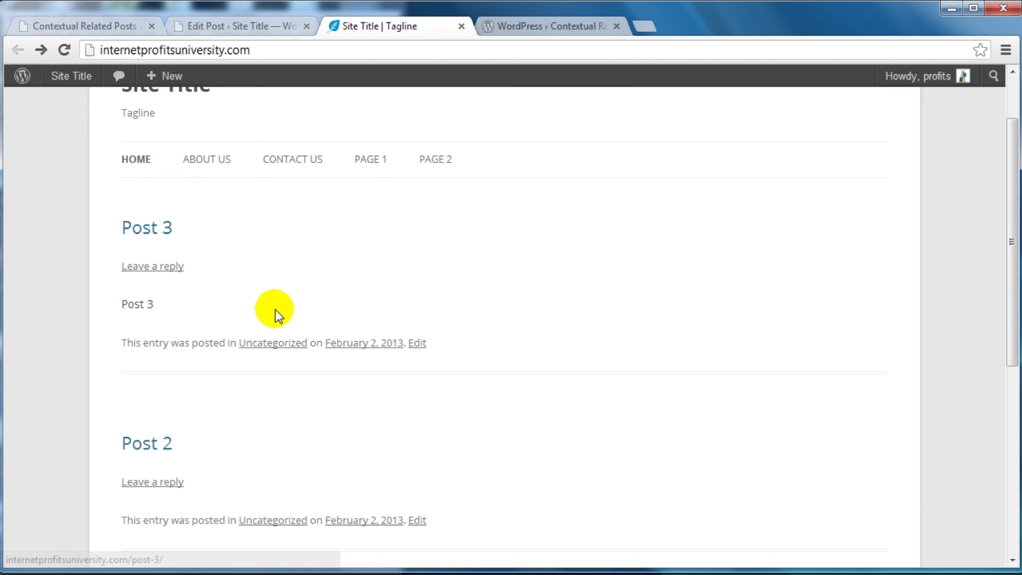
pyautogui.scroll(-5, 148, 362)
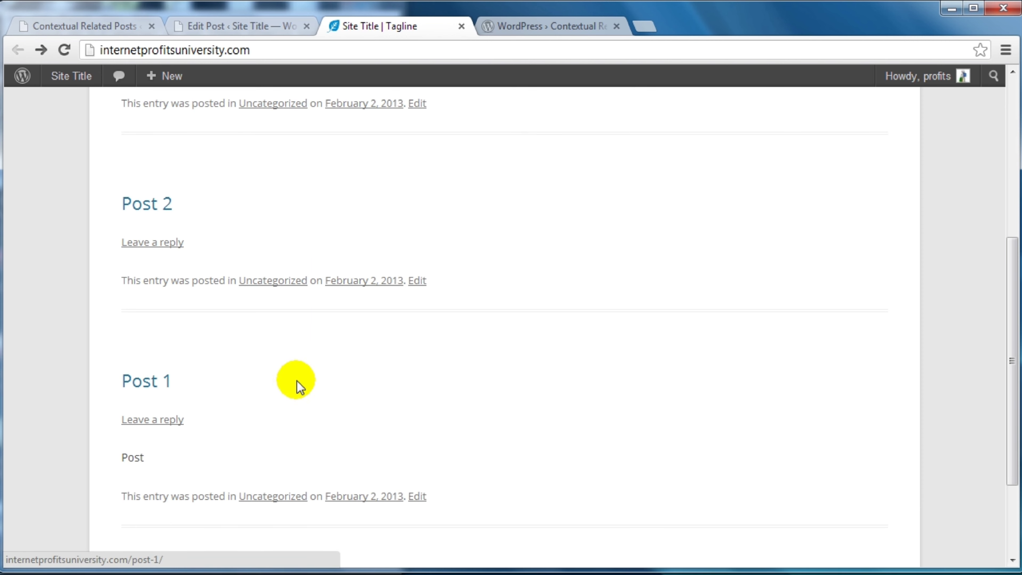
pyautogui.scroll(-3, 344, 387)
pyautogui.scroll(6, 344, 388)
pyautogui.scroll(2, 342, 387)
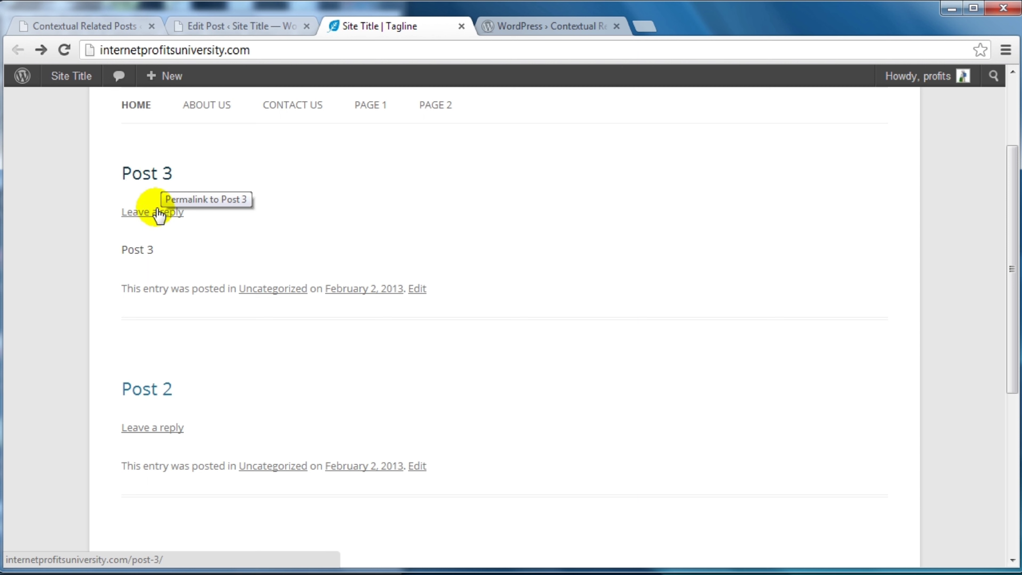
pyautogui.scroll(-2, 155, 399)
pyautogui.scroll(3, 161, 398)
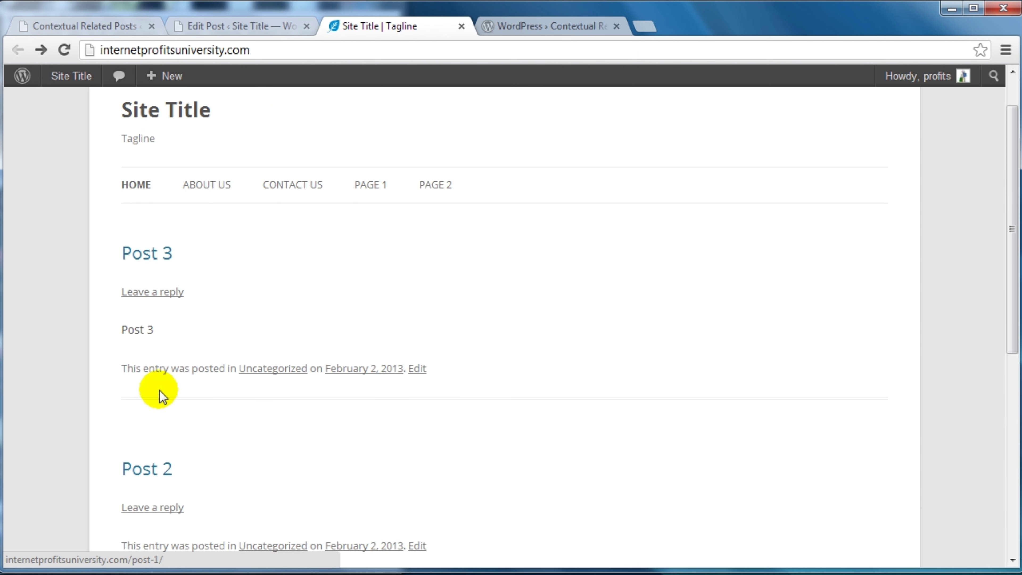
# - Open Post 3 and Post 2 in turn from the home page to check their related posts lists
pyautogui.click(173, 255)
pyautogui.scroll(-1, 363, 306)
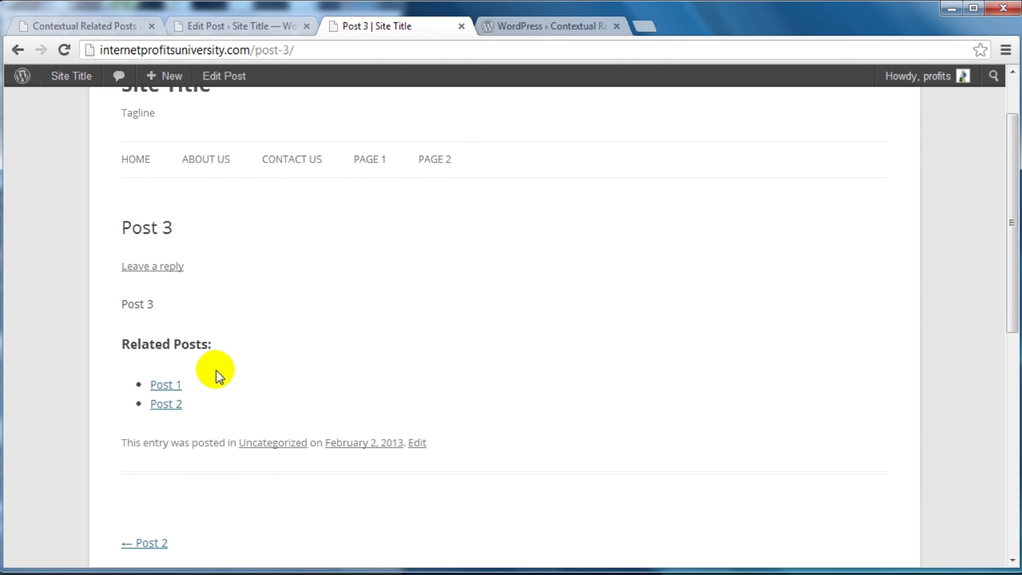
pyautogui.moveTo(46, 67)
pyautogui.click(17, 49)
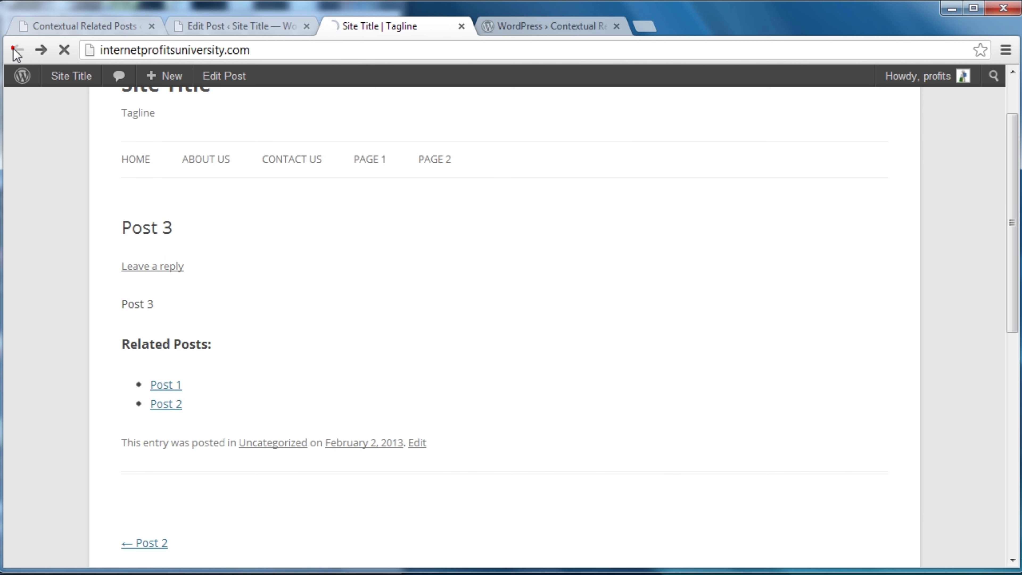
pyautogui.scroll(-3, 272, 348)
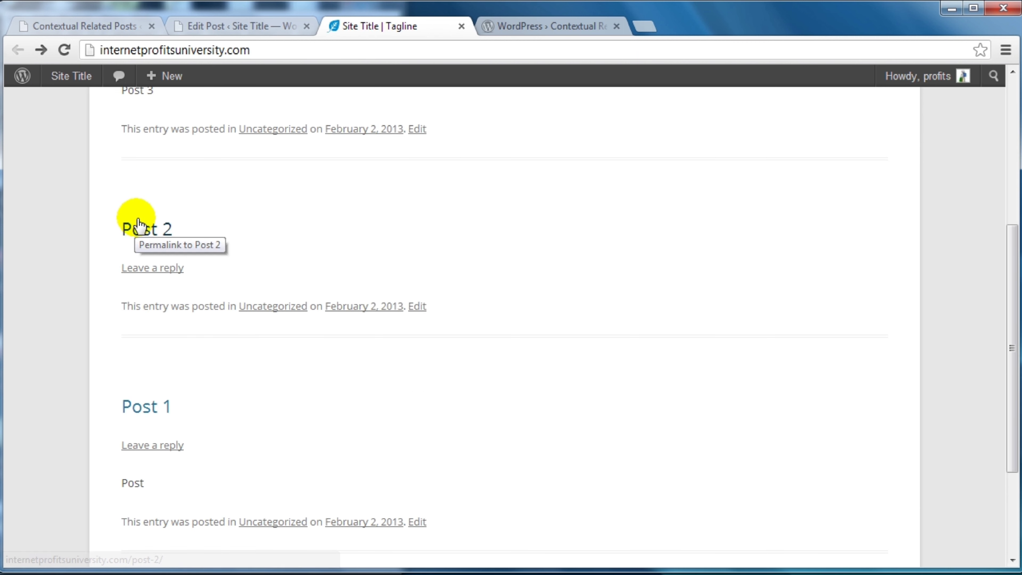
pyautogui.click(152, 236)
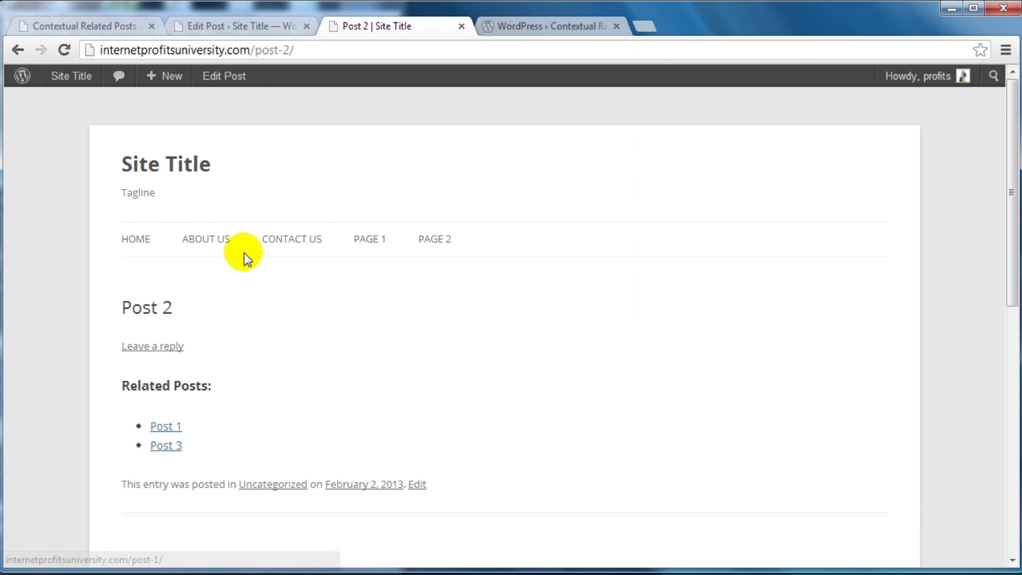
# - Check the related posts on Page 1 and Page 2, following Page 1's related link to Page 2
pyautogui.click(367, 237)
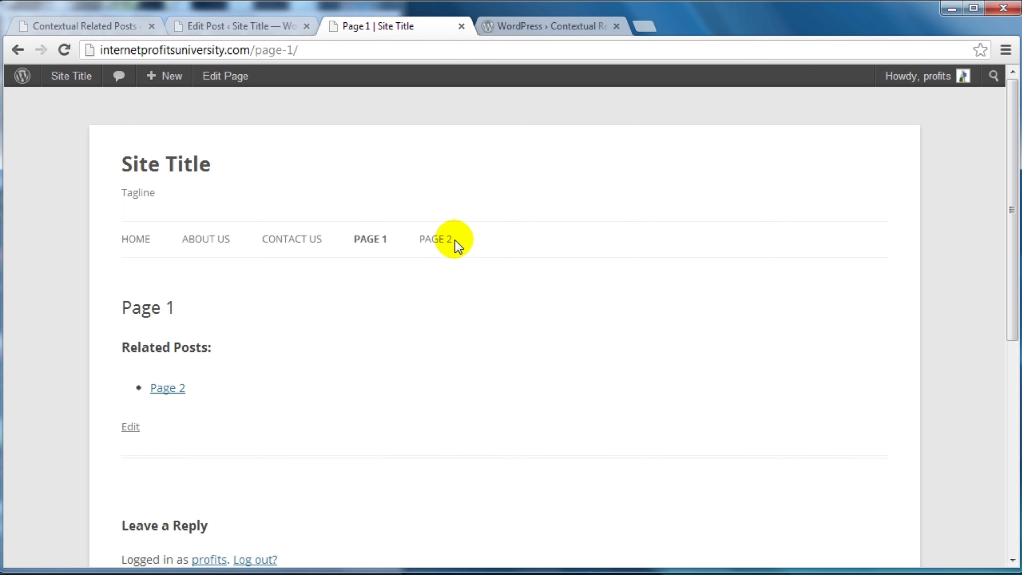
pyautogui.click(431, 231)
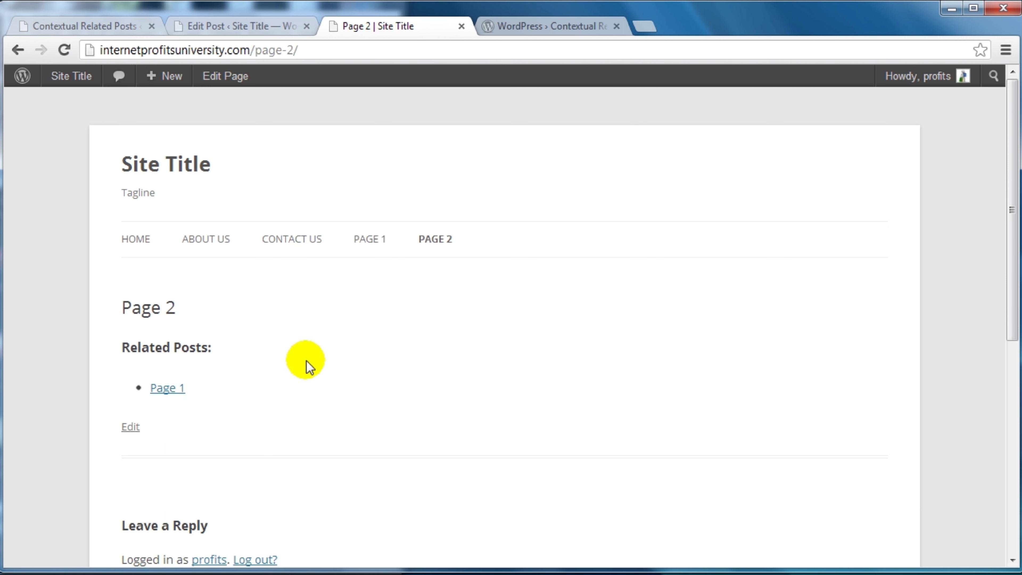
pyautogui.click(375, 241)
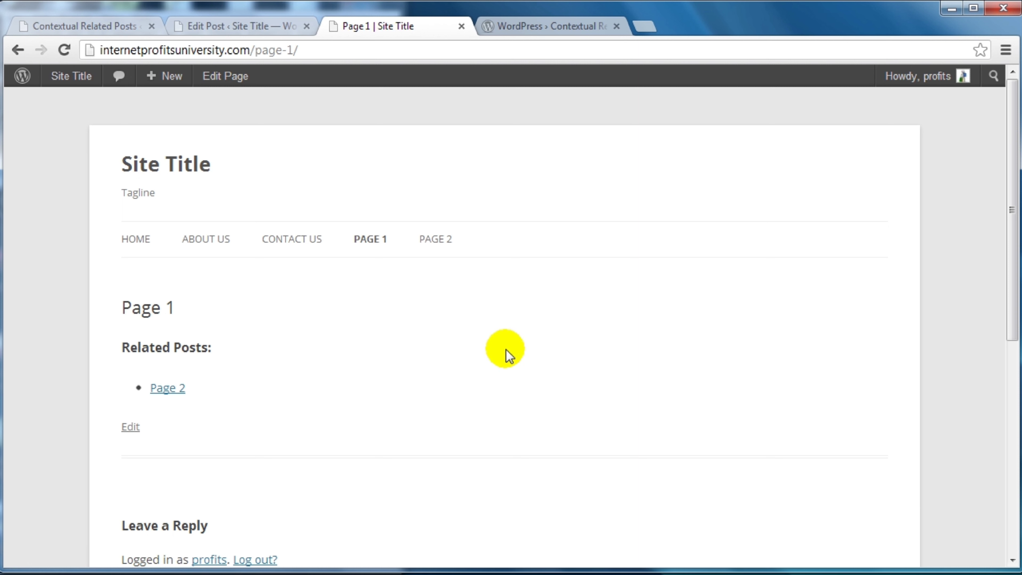
pyautogui.click(181, 387)
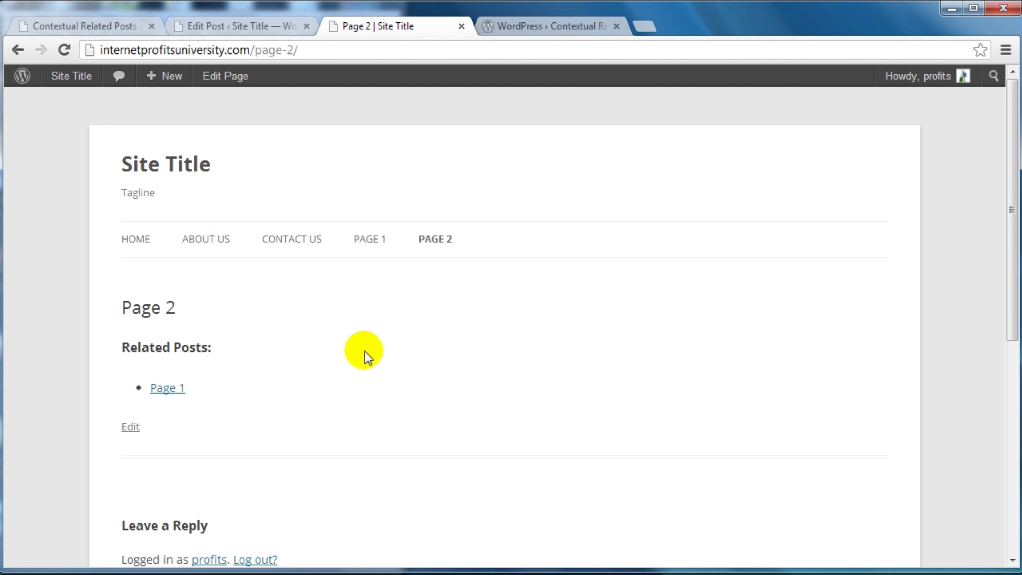
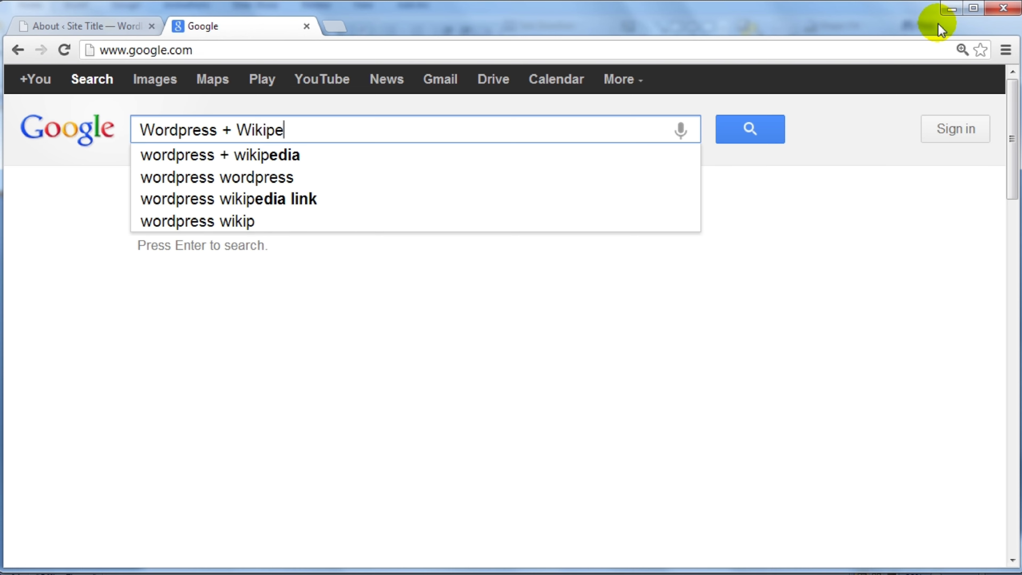
# - Search Google for "Wordpress + Wikipedia" and open the Wikipedia article on WordPress in a new tab
pyautogui.press('Return')
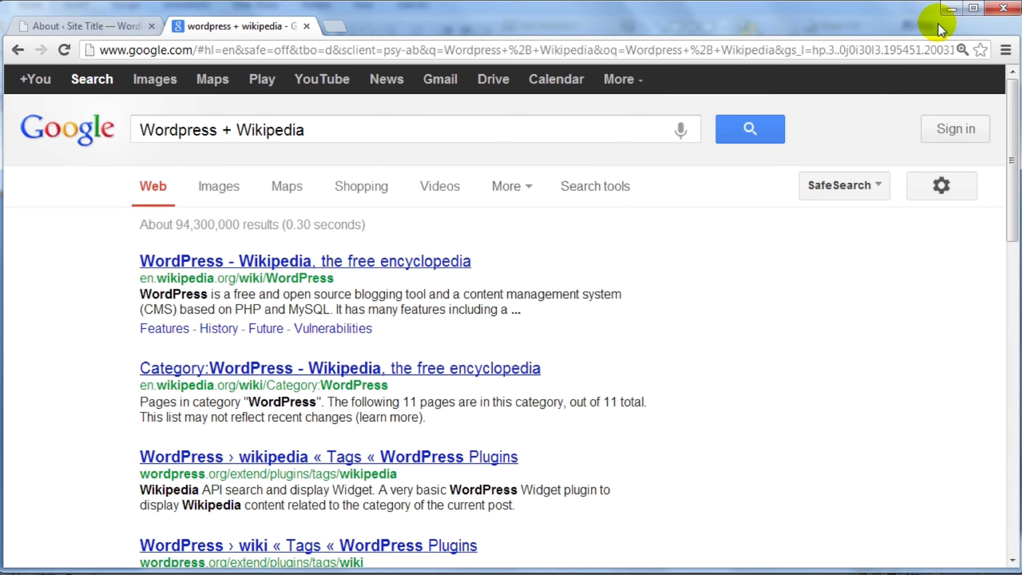
pyautogui.rightClick(325, 255)
pyautogui.click(354, 270)
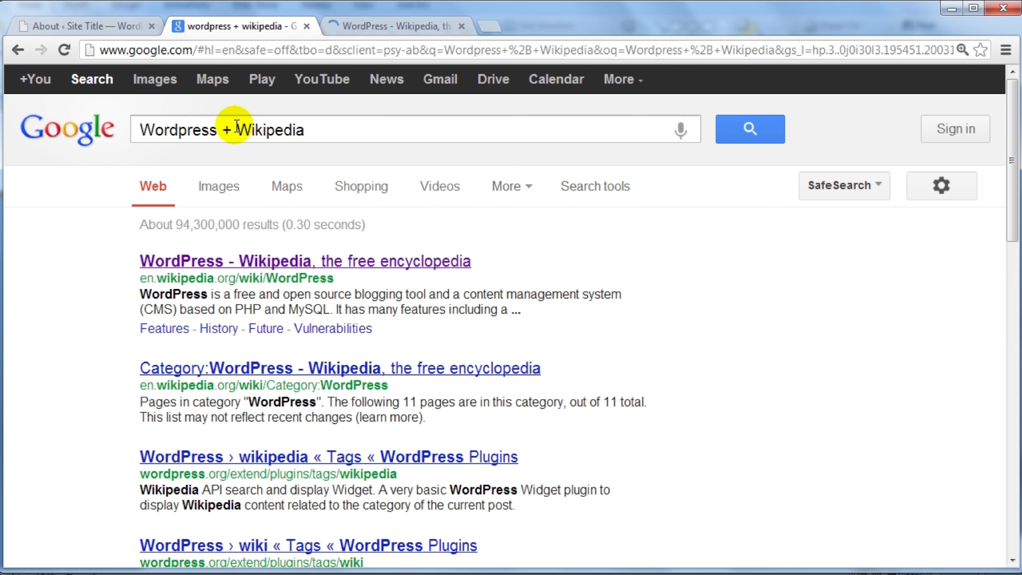
# - Search Google for "Wordpress + News" and open the mashable.com WordPress category result in a new tab
pyautogui.moveTo(238, 128); pyautogui.dragTo(358, 123)
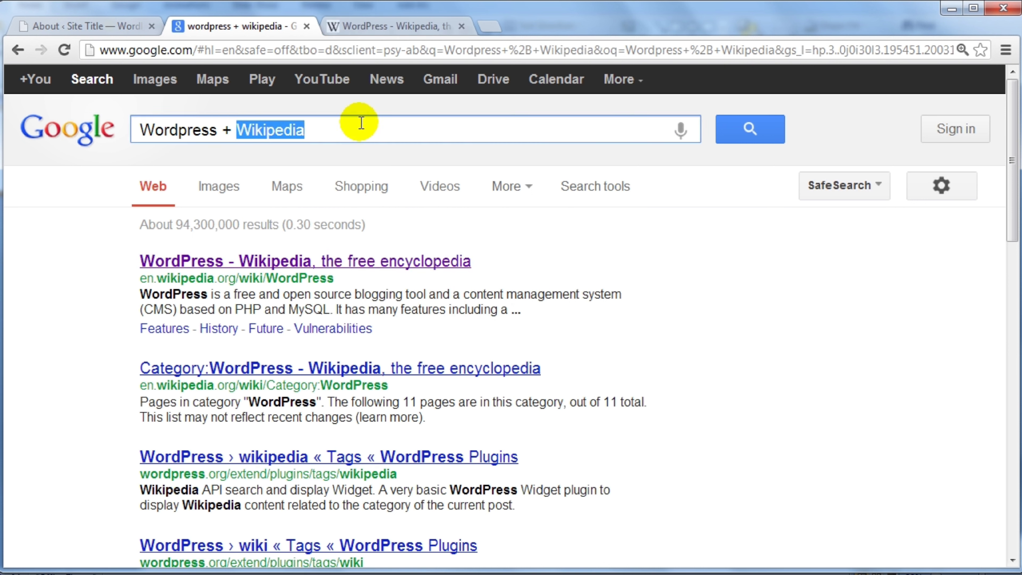
pyautogui.write('News')
pyautogui.press('Return')
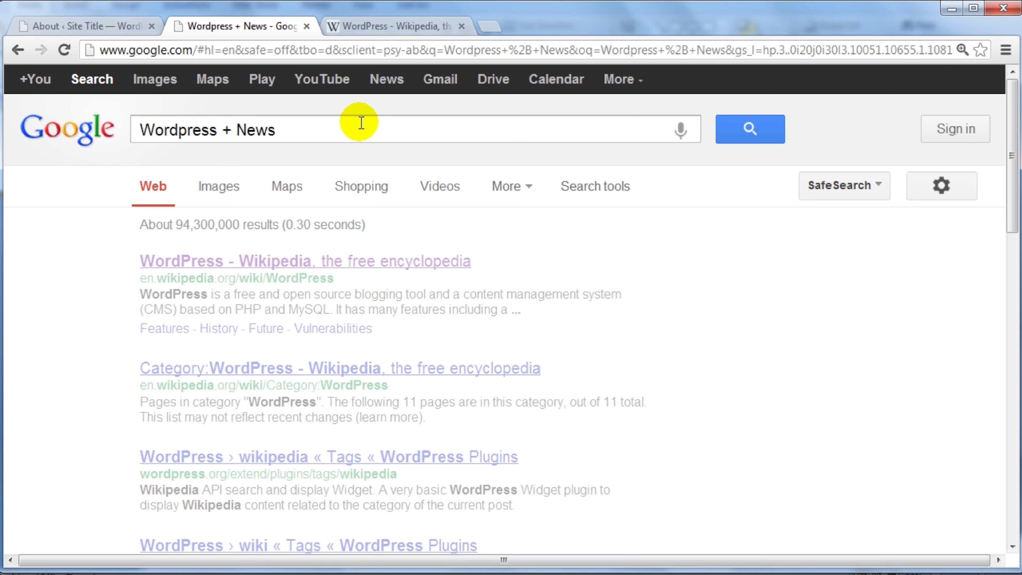
pyautogui.scroll(-5, 292, 237)
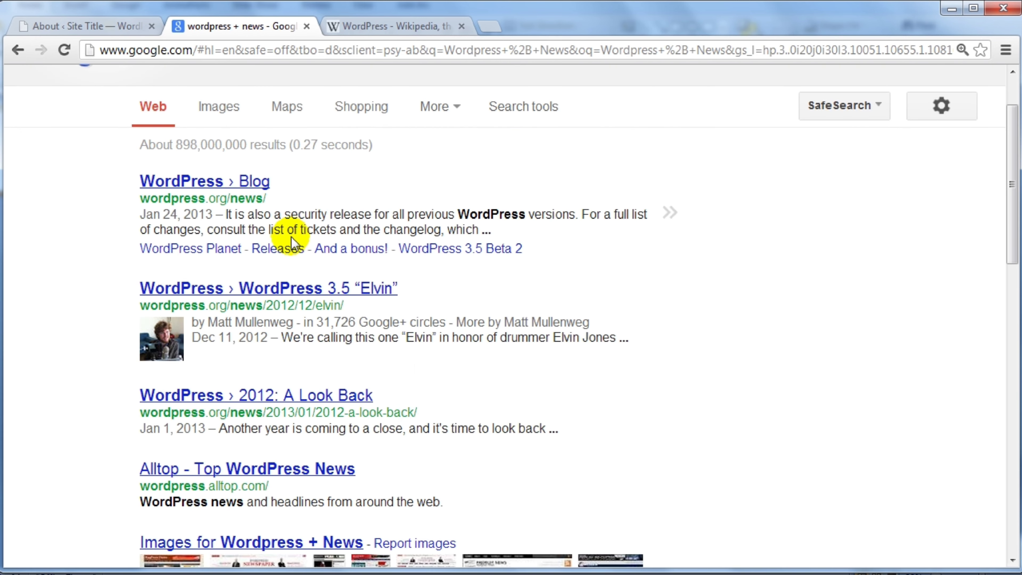
pyautogui.scroll(-4, 293, 242)
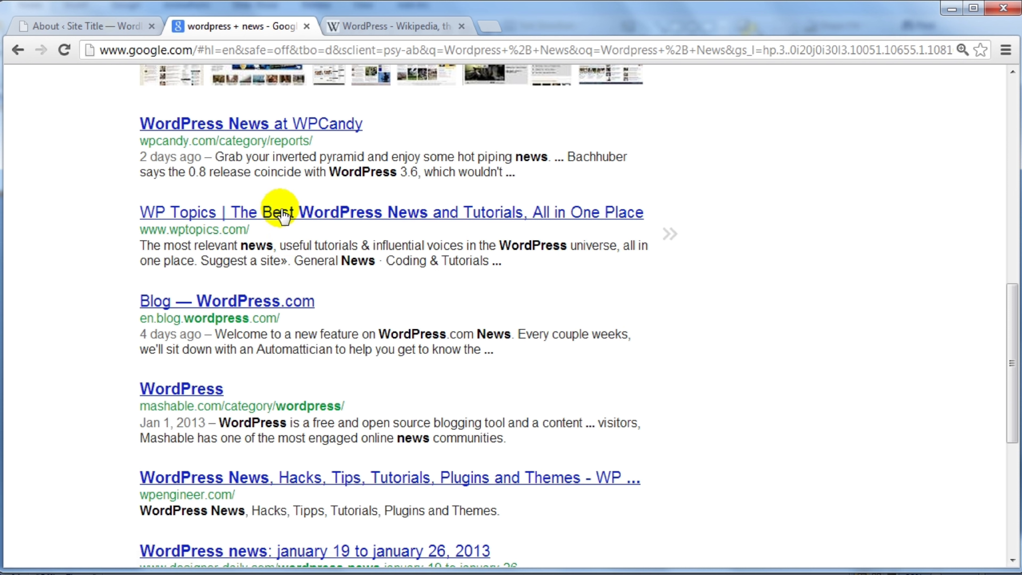
pyautogui.scroll(4, 275, 265)
pyautogui.scroll(-5, 275, 266)
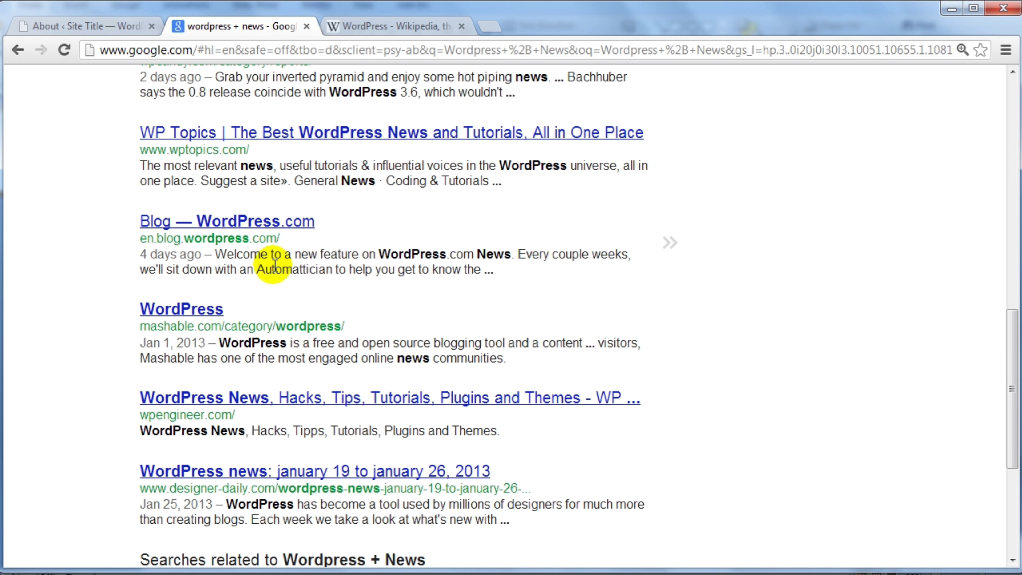
pyautogui.rightClick(209, 309)
pyautogui.click(241, 320)
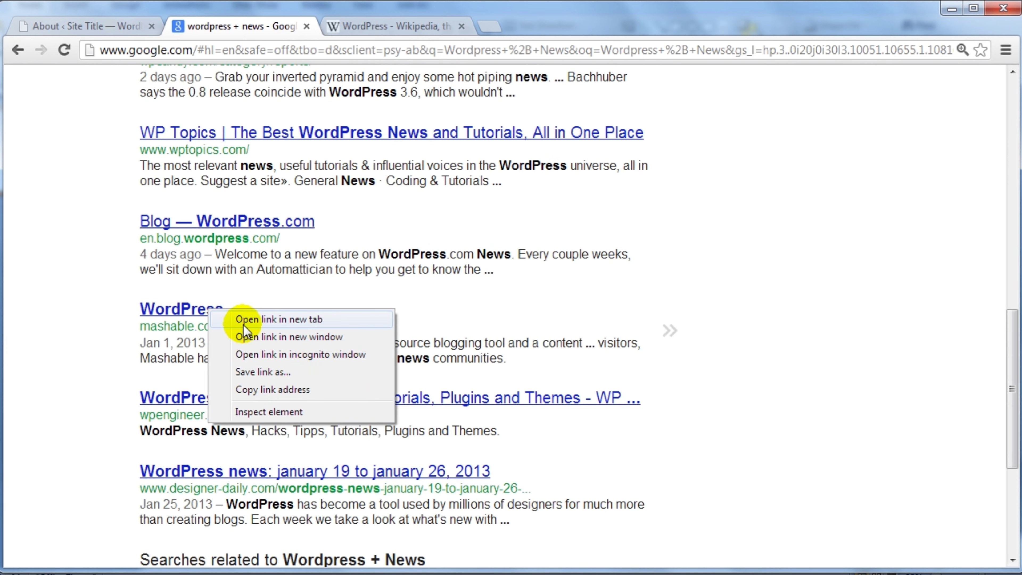
# - Search Google for "Wordpress + MSN" and "Wordpress + CNN" as further sources
pyautogui.scroll(8, 277, 259)
pyautogui.scroll(2, 277, 258)
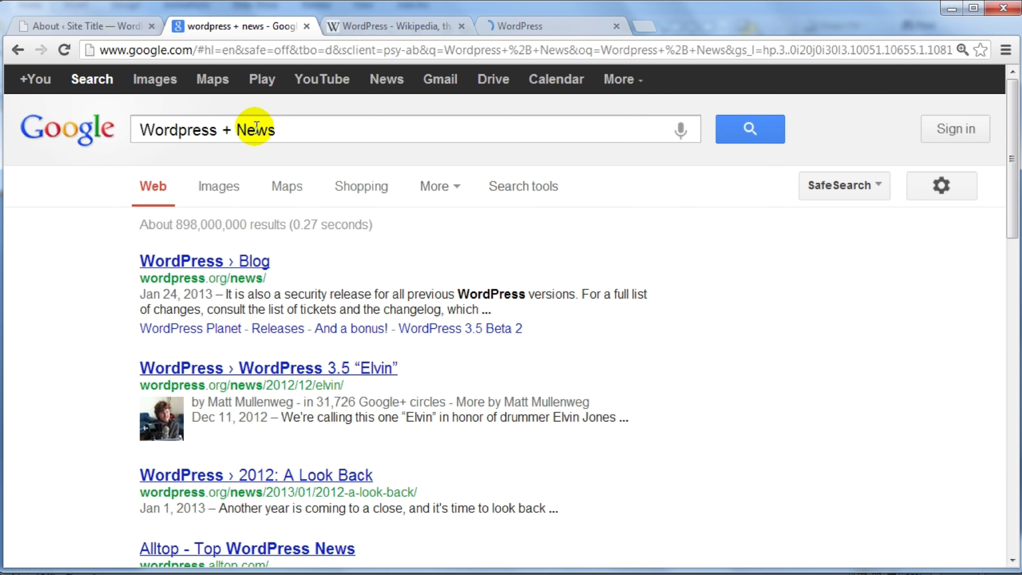
pyautogui.doubleClick(245, 130)
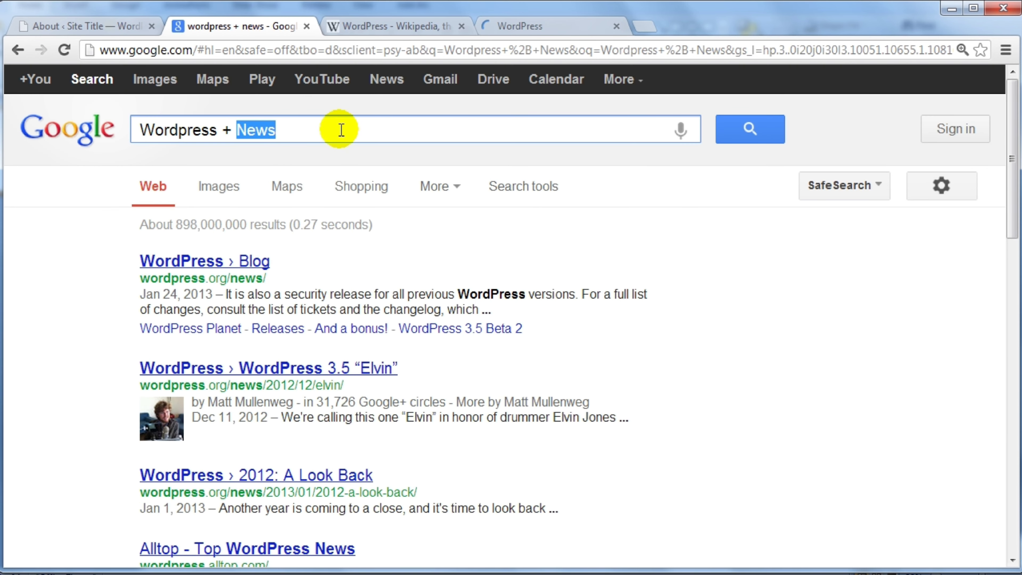
pyautogui.write('MSN')
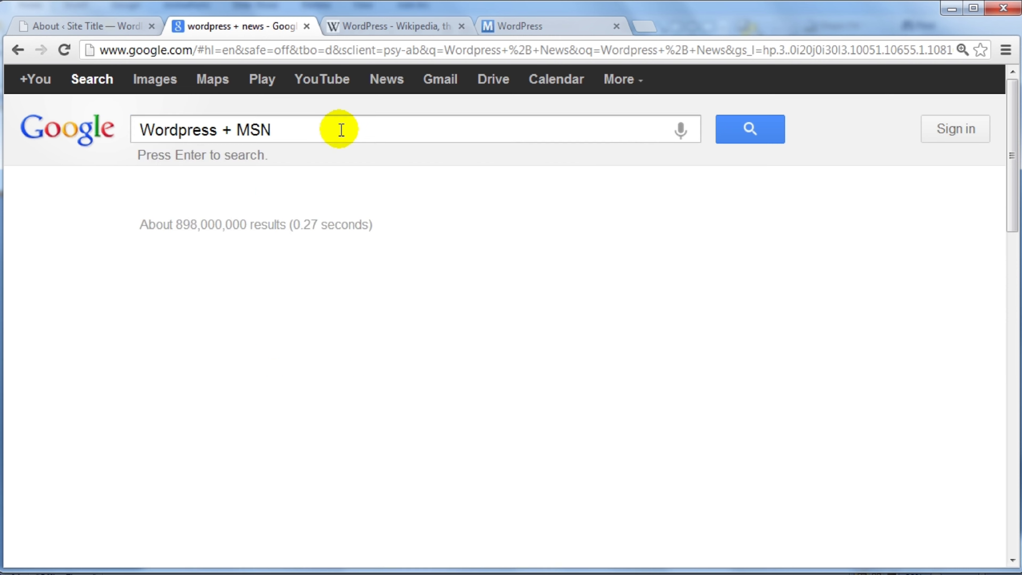
pyautogui.press('Return')
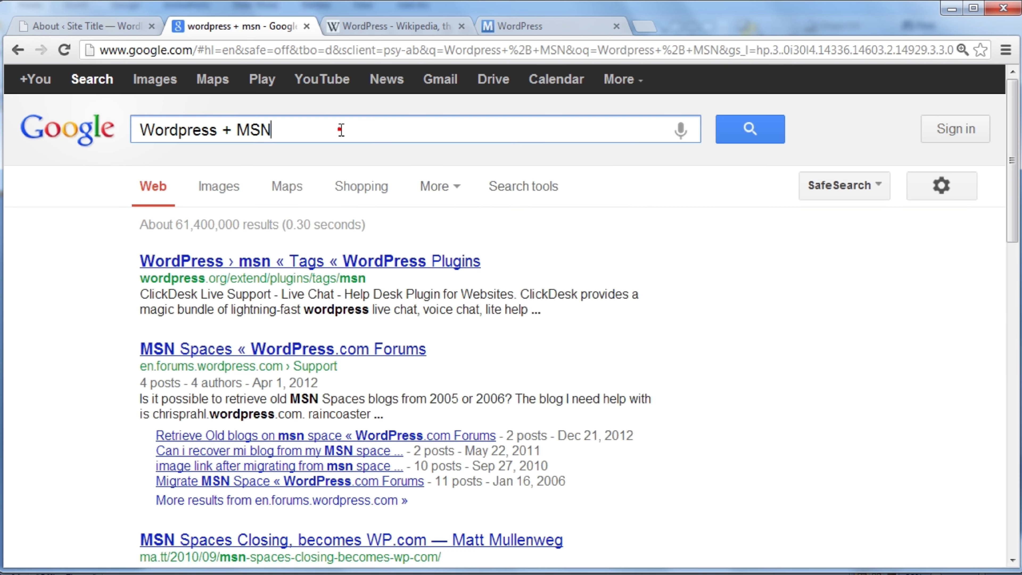
pyautogui.click(341, 129)
pyautogui.write('News')
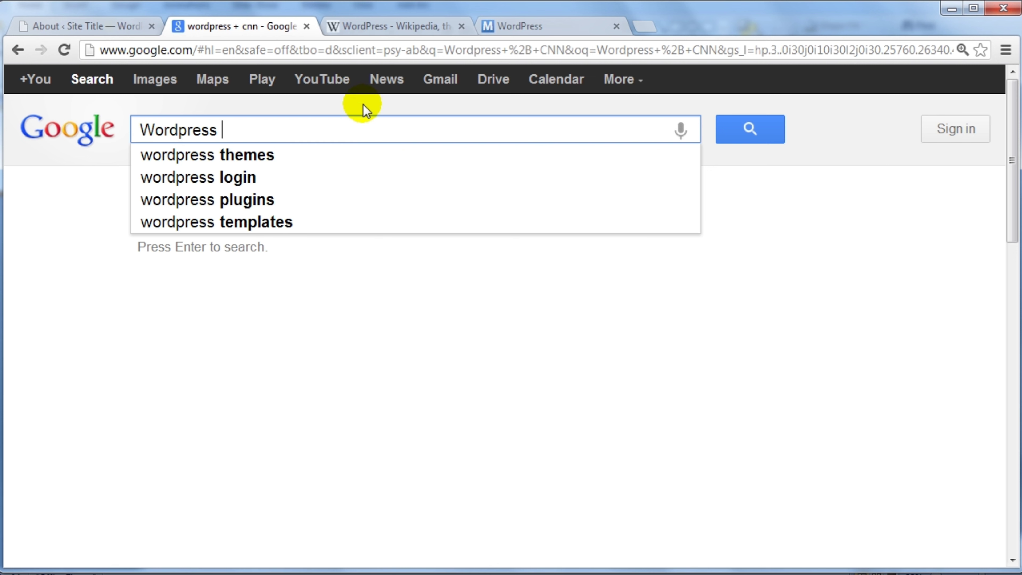
# - Close the Google search results, keeping the Wikipedia article open, and switch to the Mashable WordPress page
pyautogui.click(405, 25)
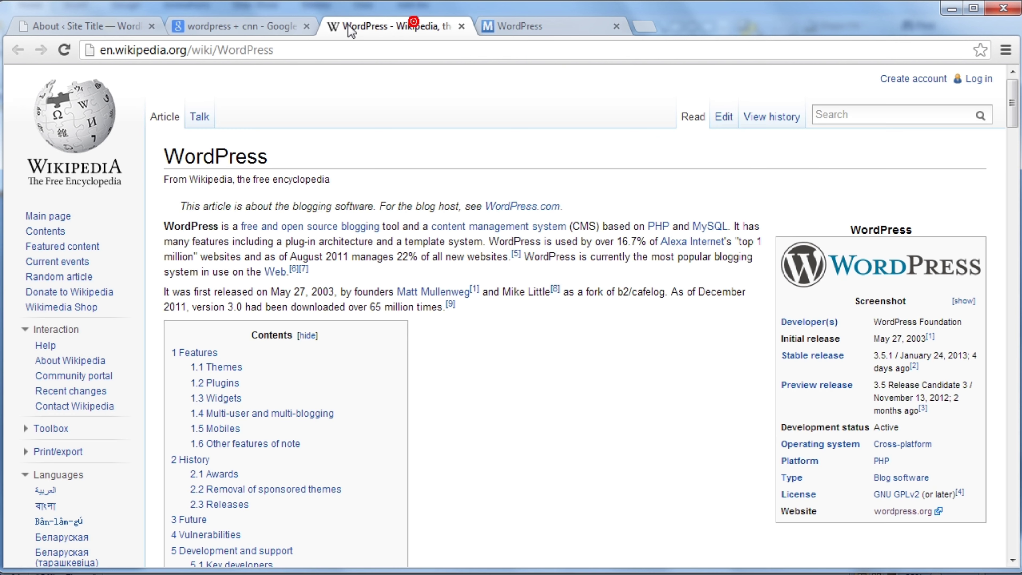
pyautogui.click(307, 27)
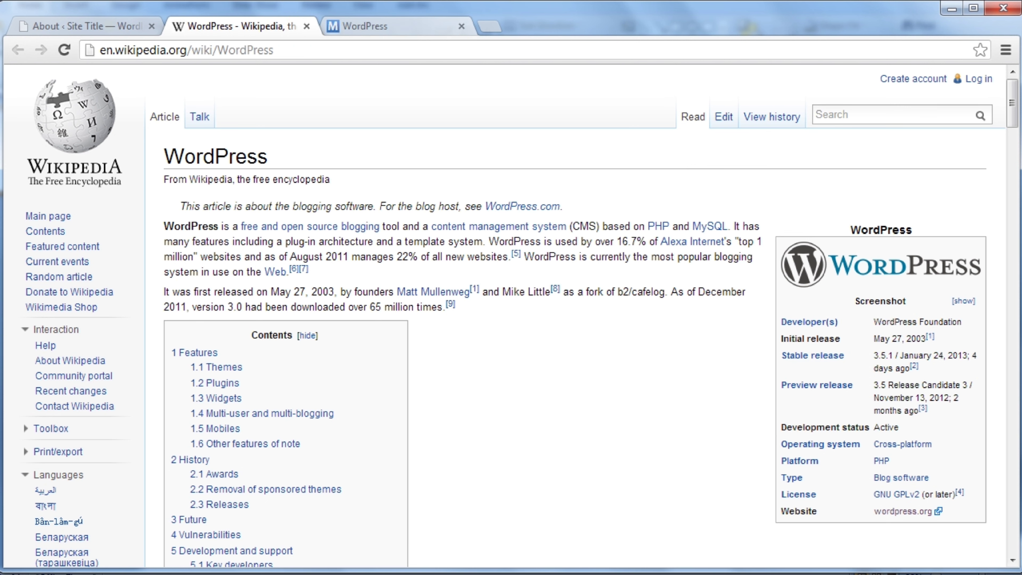
pyautogui.click(416, 25)
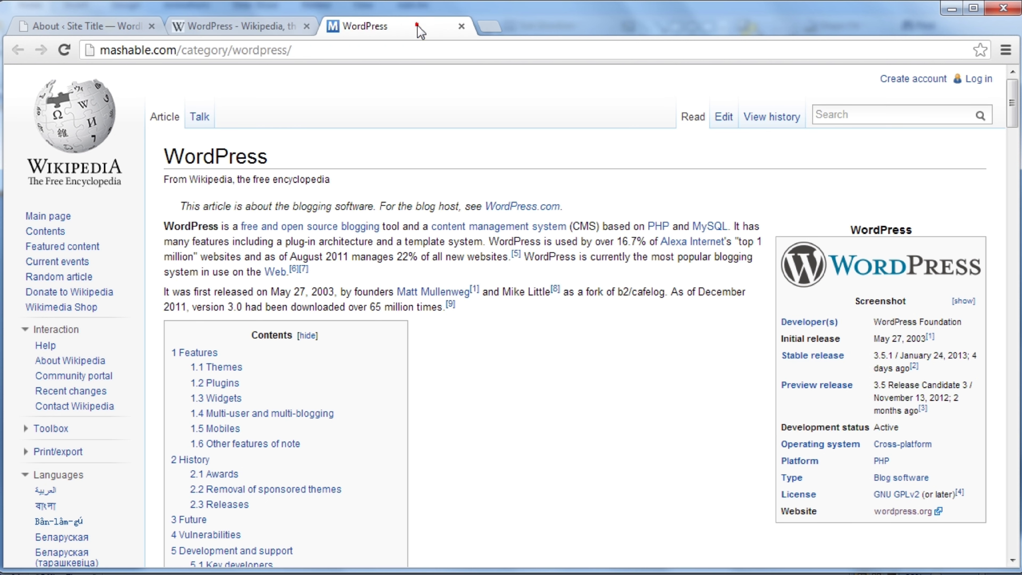
# - Return from the reference pages to the WordPress admin and start a new post
pyautogui.hotkey('ctrl', 'shift', 'Tab')
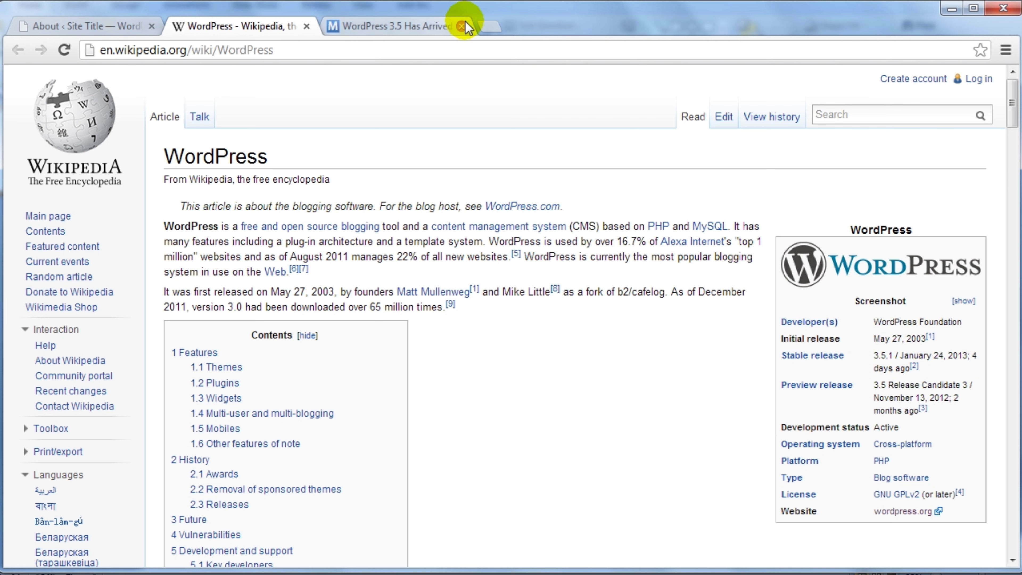
pyautogui.click(116, 28)
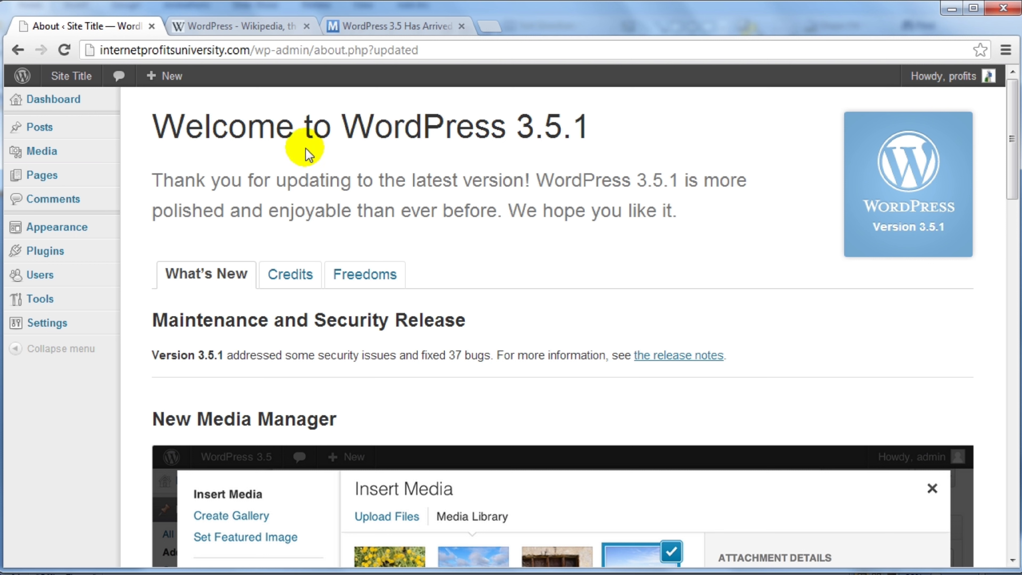
pyautogui.moveTo(29, 131)
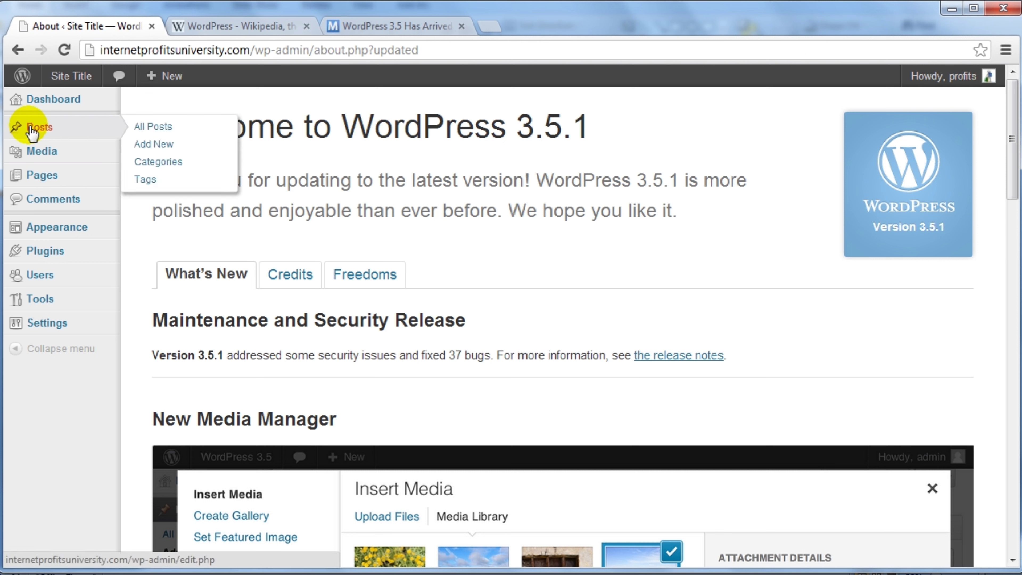
pyautogui.click(182, 145)
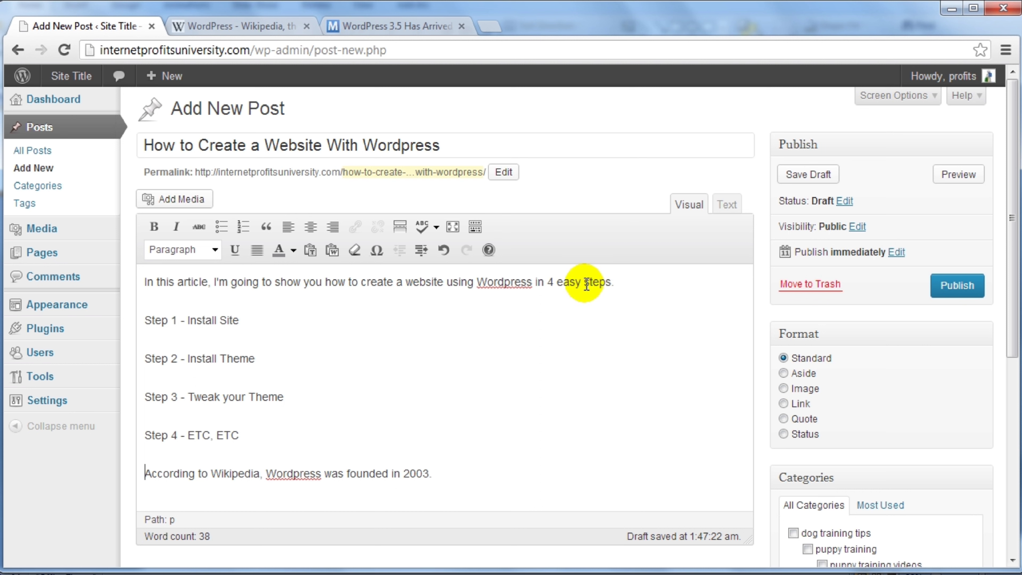
pyautogui.click(263, 314)
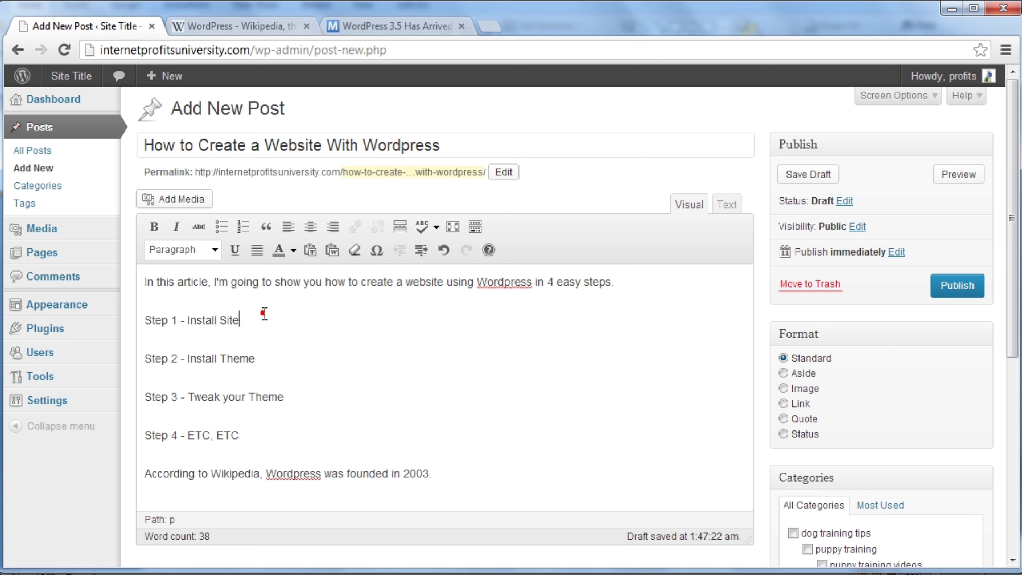
pyautogui.click(270, 360)
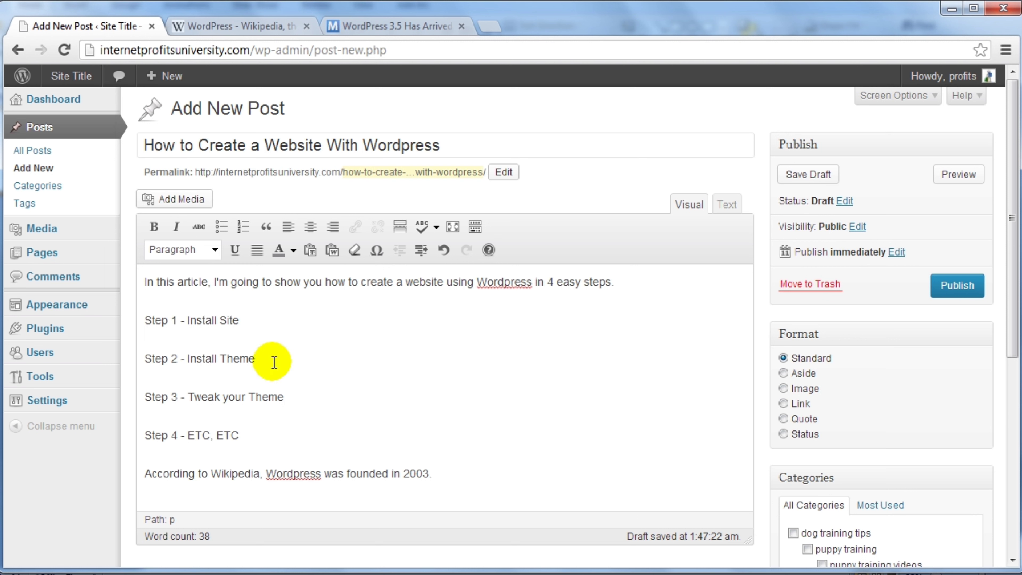
pyautogui.click(301, 399)
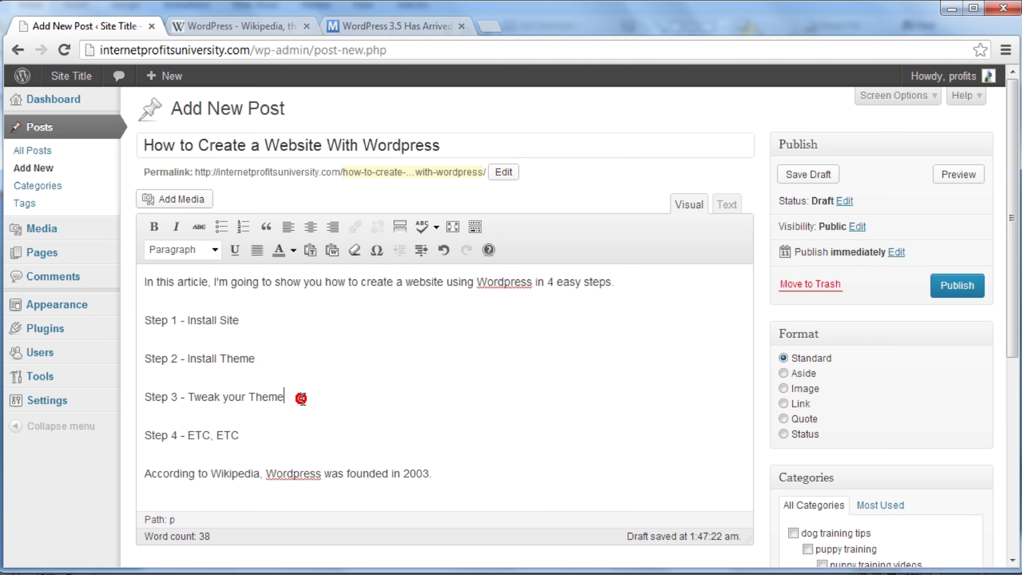
pyautogui.click(273, 431)
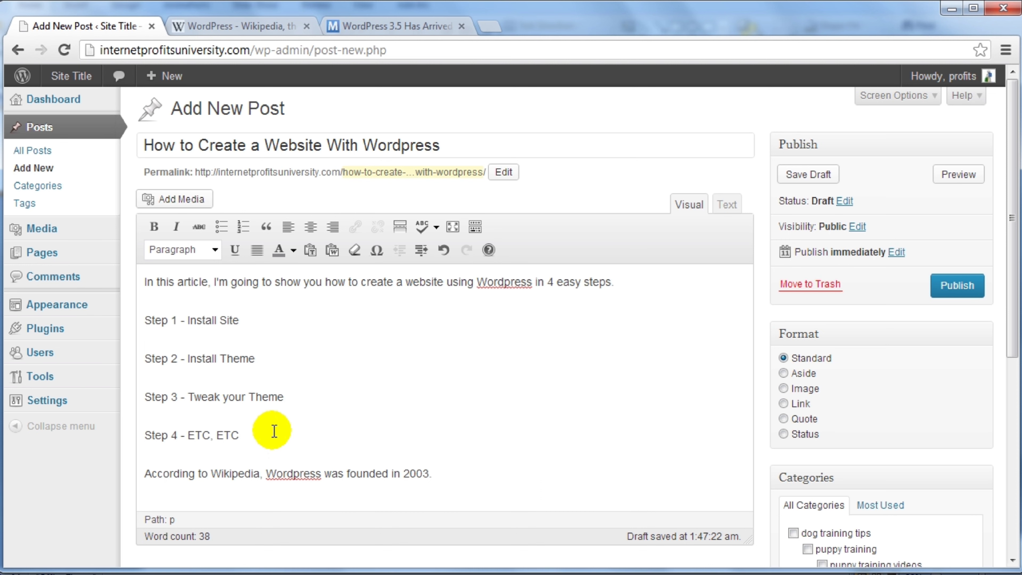
pyautogui.scroll(-2, 274, 430)
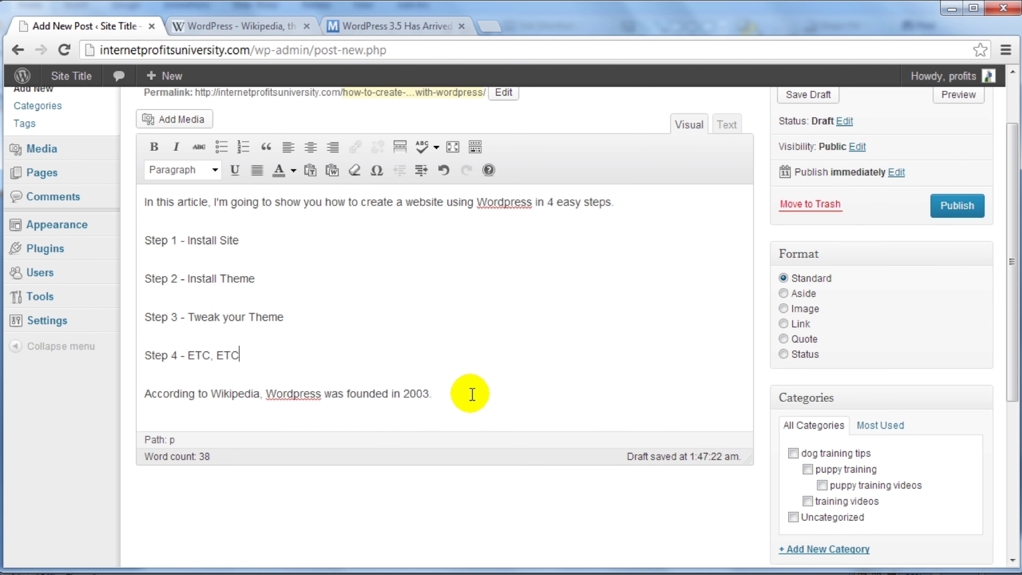
pyautogui.click(459, 395)
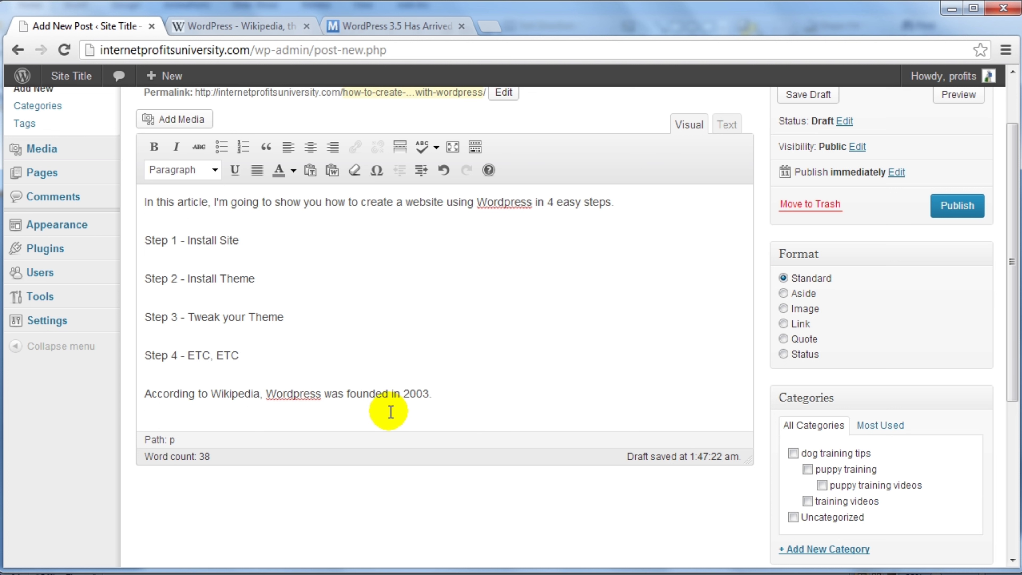
pyautogui.moveTo(320, 395); pyautogui.dragTo(269, 396)
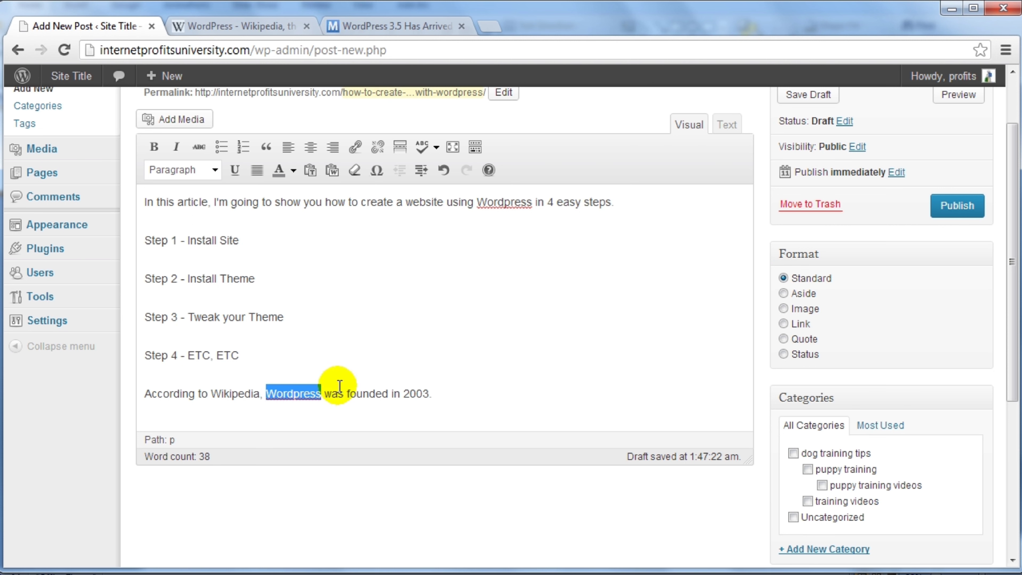
pyautogui.click(359, 145)
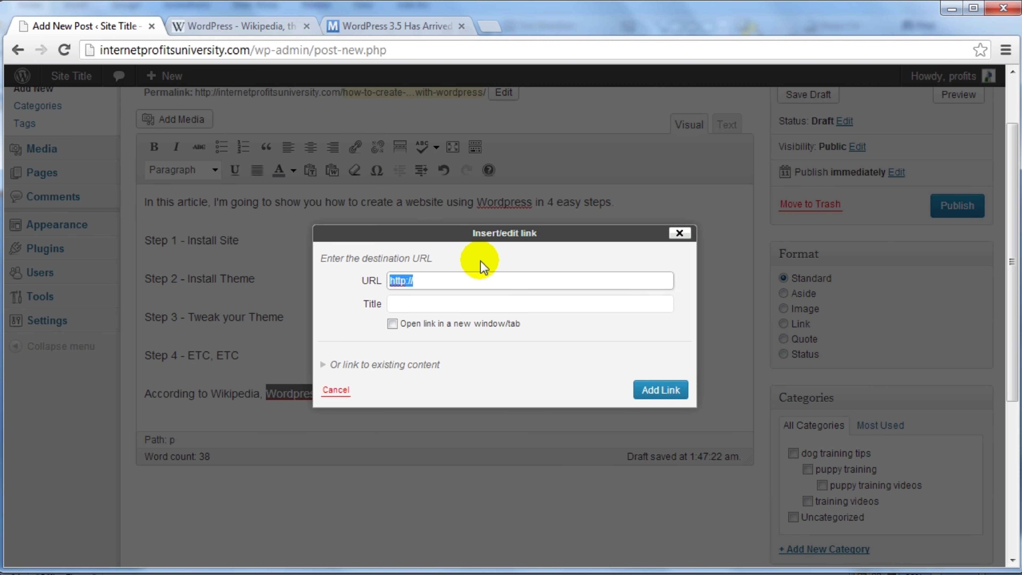
pyautogui.write('http://en.wikipedia.org/wiki/WordPress')
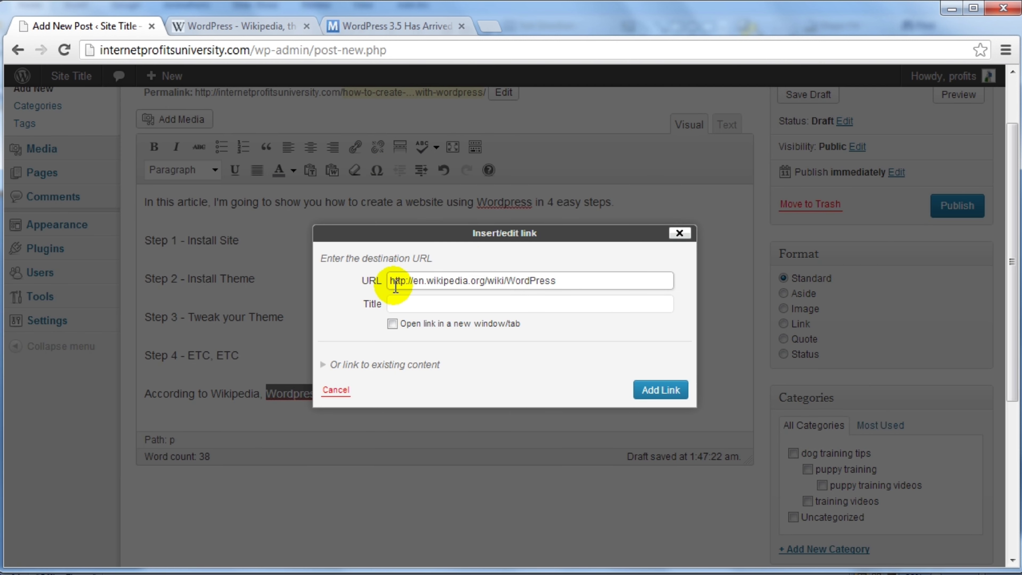
pyautogui.click(249, 27)
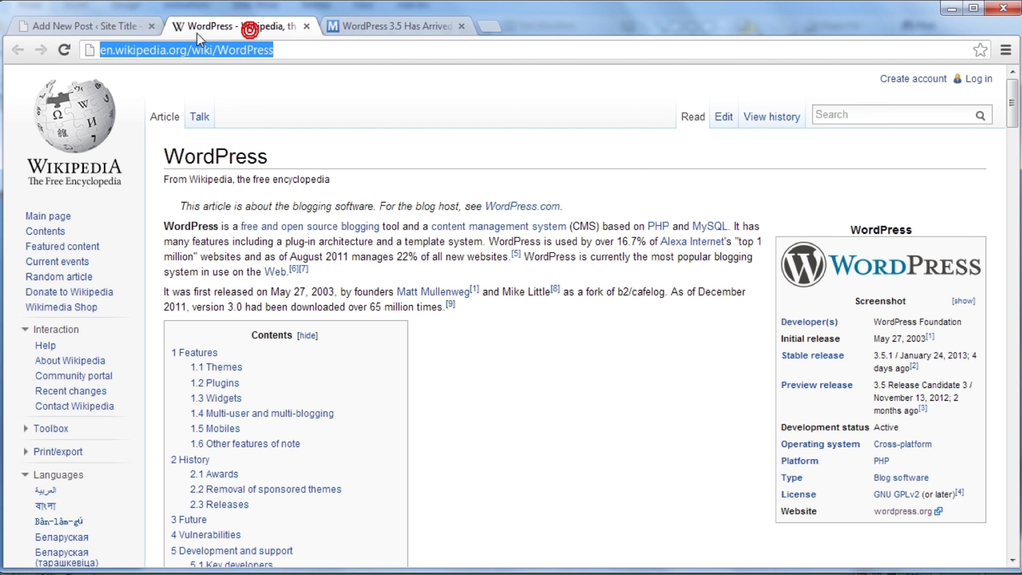
pyautogui.click(109, 26)
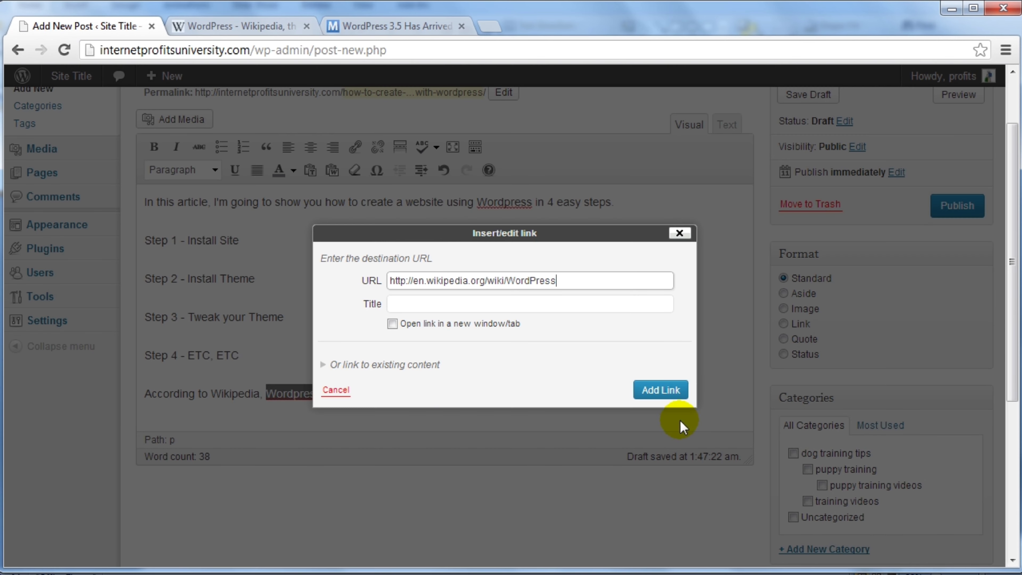
pyautogui.click(418, 333)
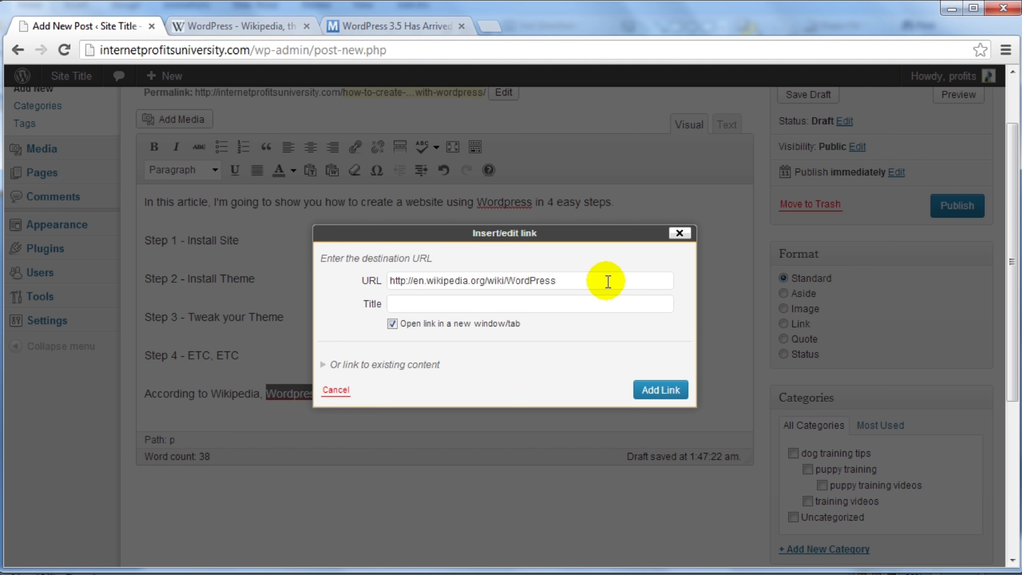
pyautogui.click(677, 395)
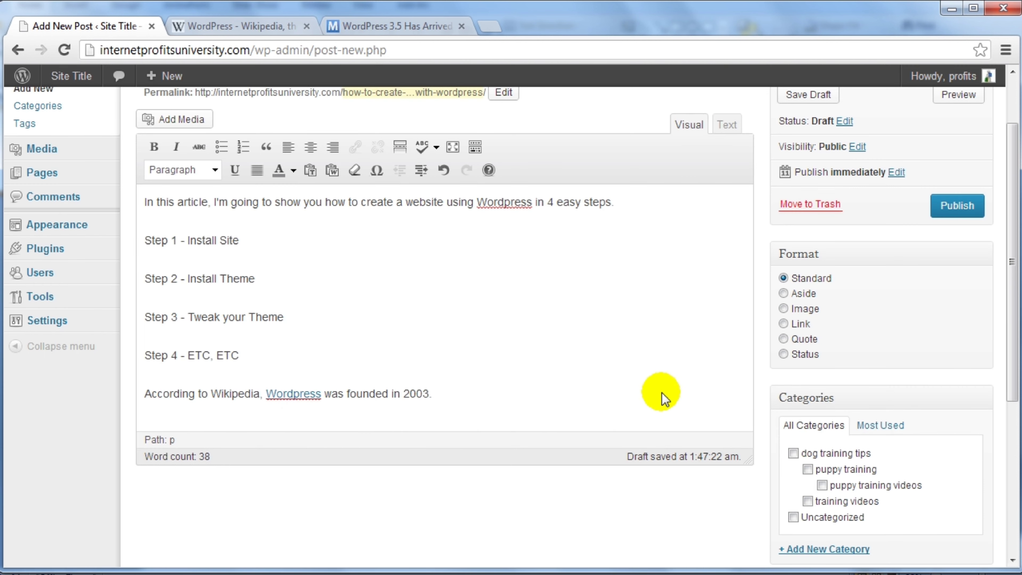
pyautogui.click(469, 398)
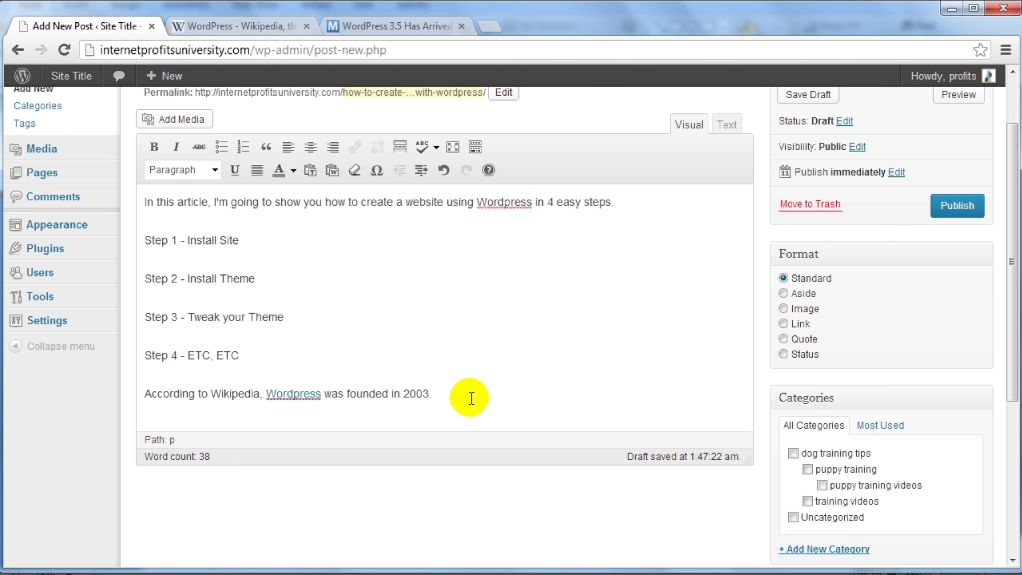
# - Copy the address of the Mashable article "WordPress 3.5 Has Arrived" and close the Wikipedia and Mashable pages, returning to the post
pyautogui.click(389, 26)
pyautogui.middleClick(183, 25)
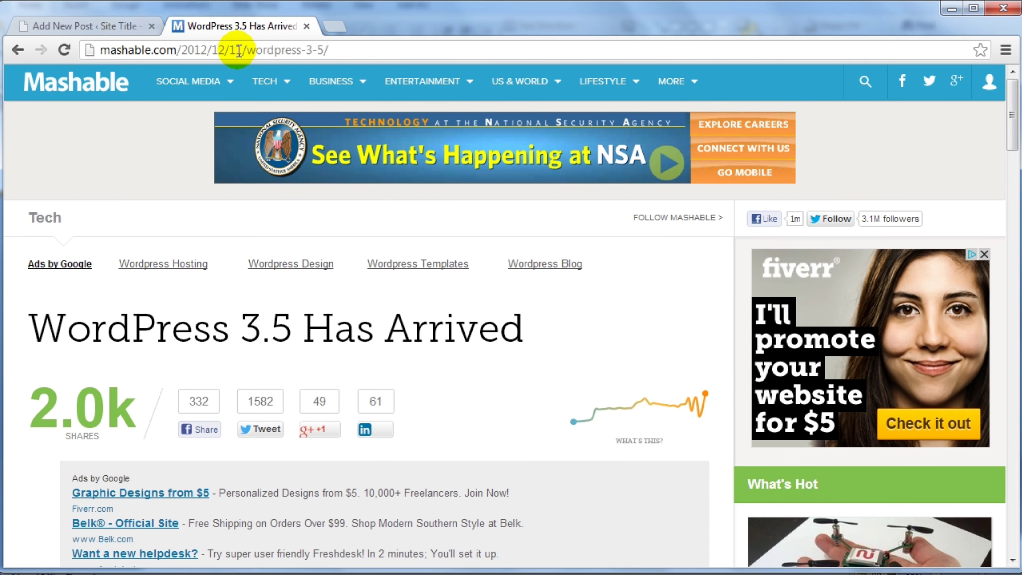
pyautogui.click(239, 50)
pyautogui.hotkey('ctrl', 'c')
pyautogui.press('BackSpace')
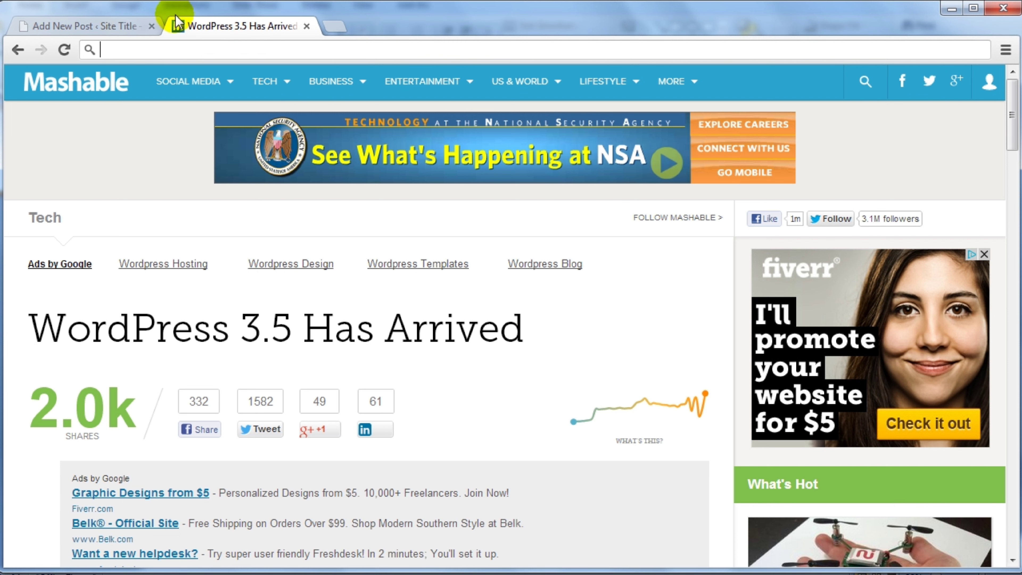
pyautogui.click(97, 26)
pyautogui.middleClick(213, 25)
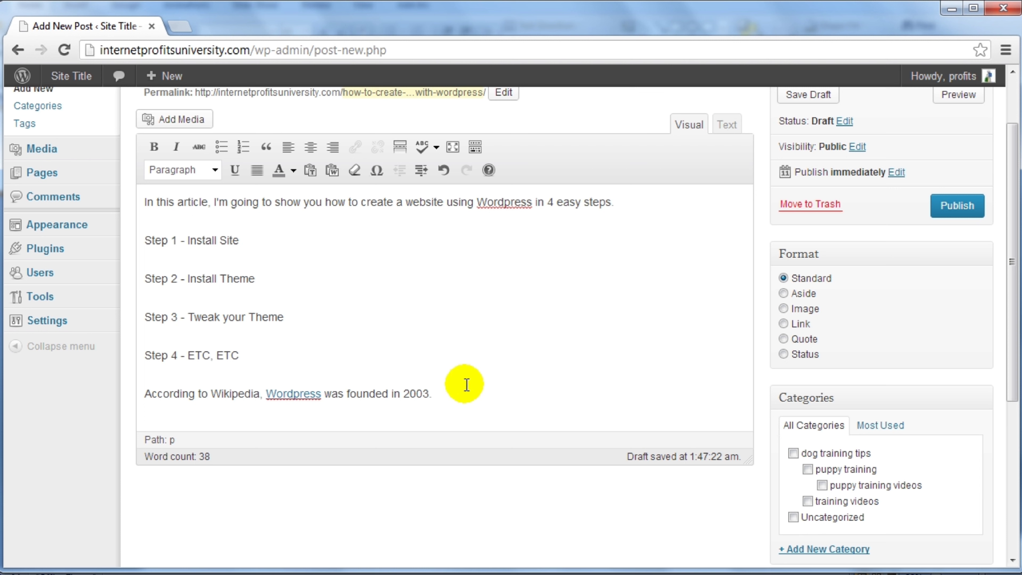
# - Add the line "According to Mashable, Wordpress 3.5 has arrived -" below the Wikipedia sentence in the post
pyautogui.press('Return')
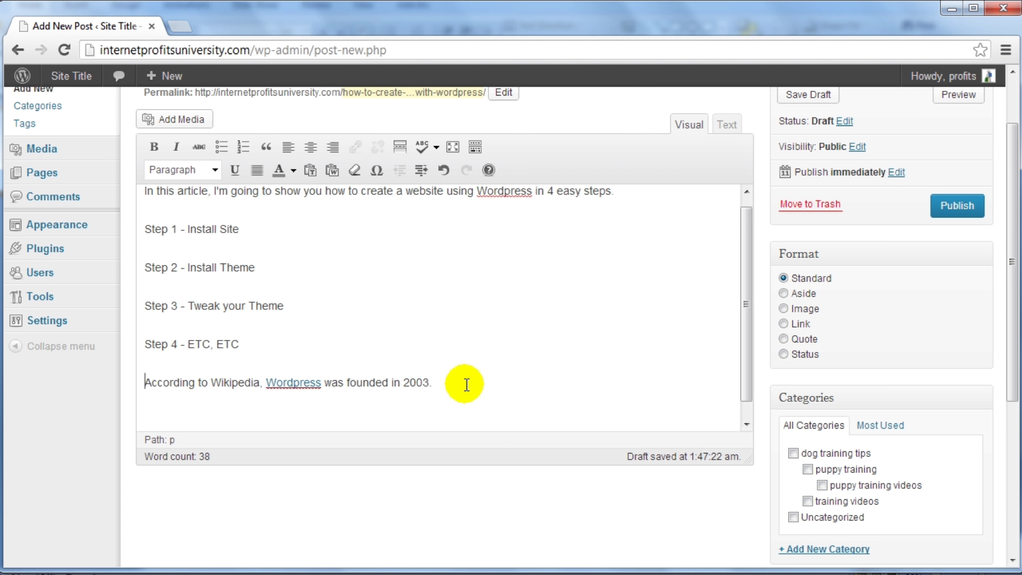
pyautogui.hotkey('shift', 'End')
pyautogui.press('End')
pyautogui.write('Wordpress')
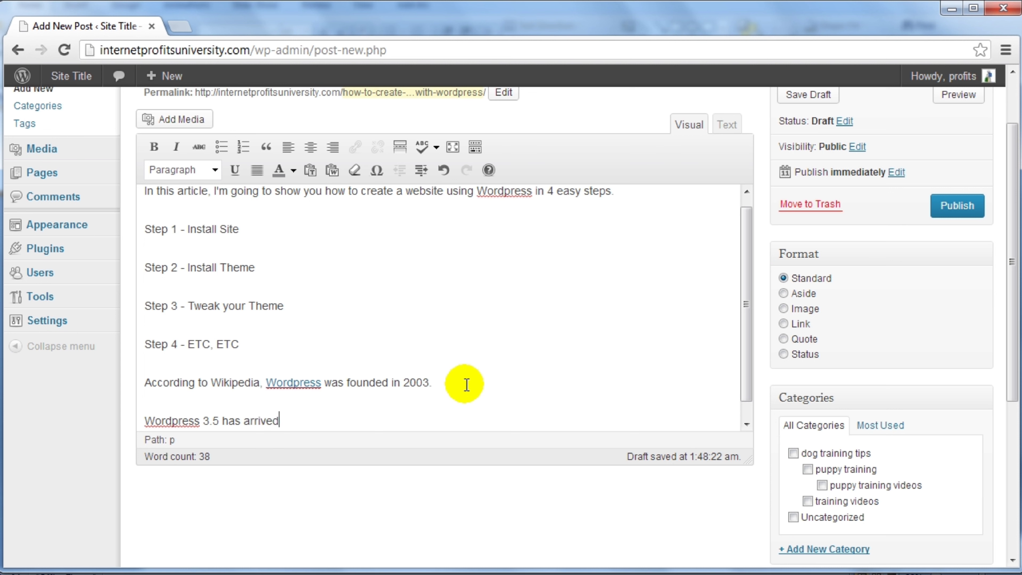
pyautogui.press('Home')
pyautogui.write('According t')
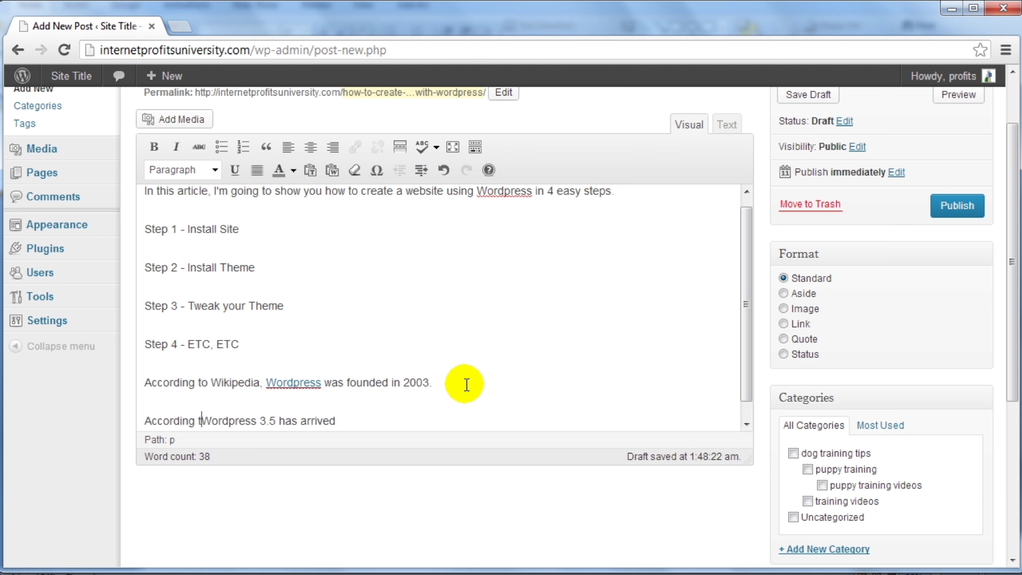
pyautogui.write('o Mashable')
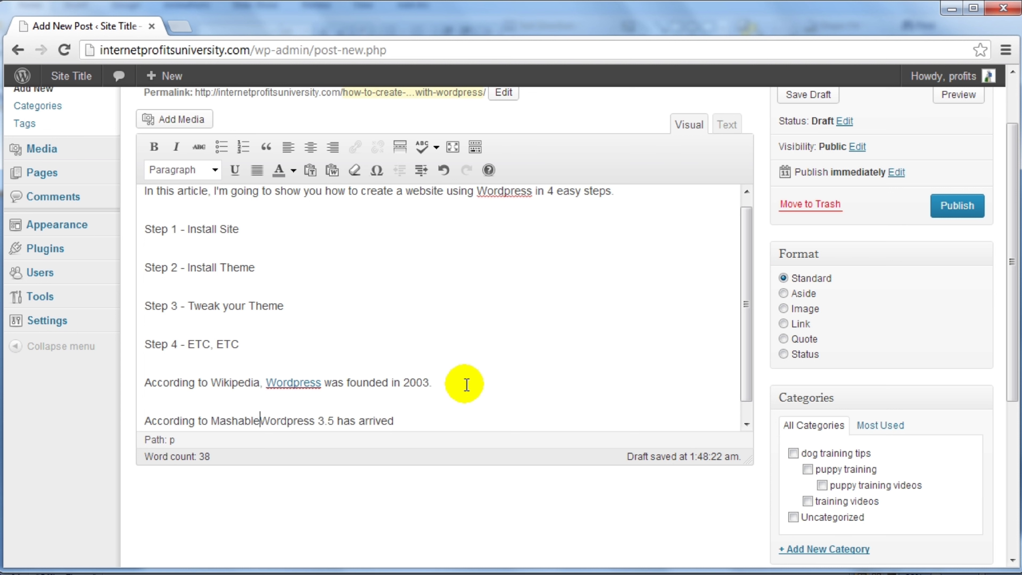
pyautogui.write(', Wordpress')
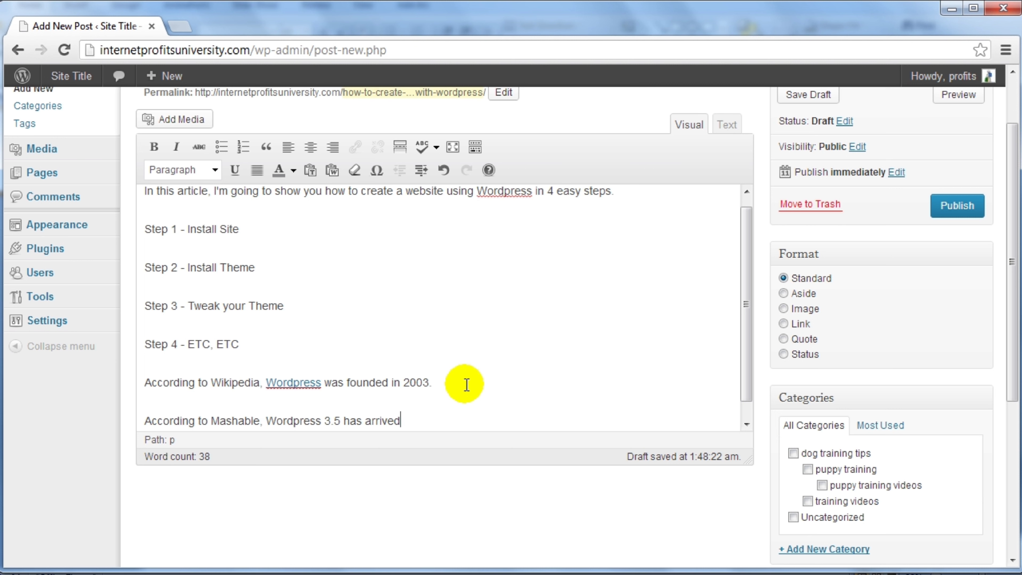
pyautogui.write(' 3.5 has arrived -')
pyautogui.press('Return')
pyautogui.hotkey('ctrl', 'v')
pyautogui.hotkey('shift', 'Home')
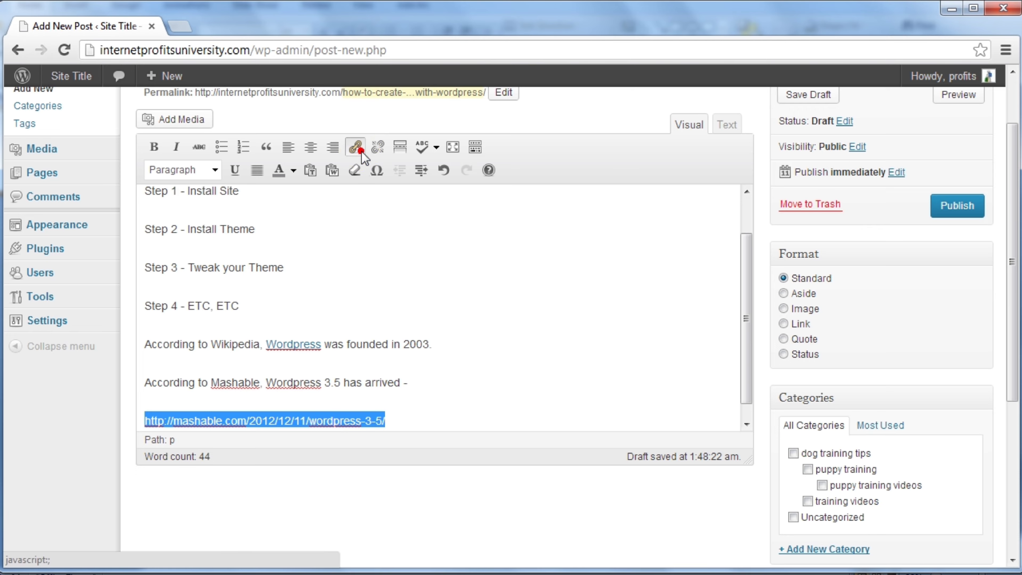
pyautogui.click(356, 147)
pyautogui.hotkey('ctrl', 'v')
pyautogui.click(548, 301)
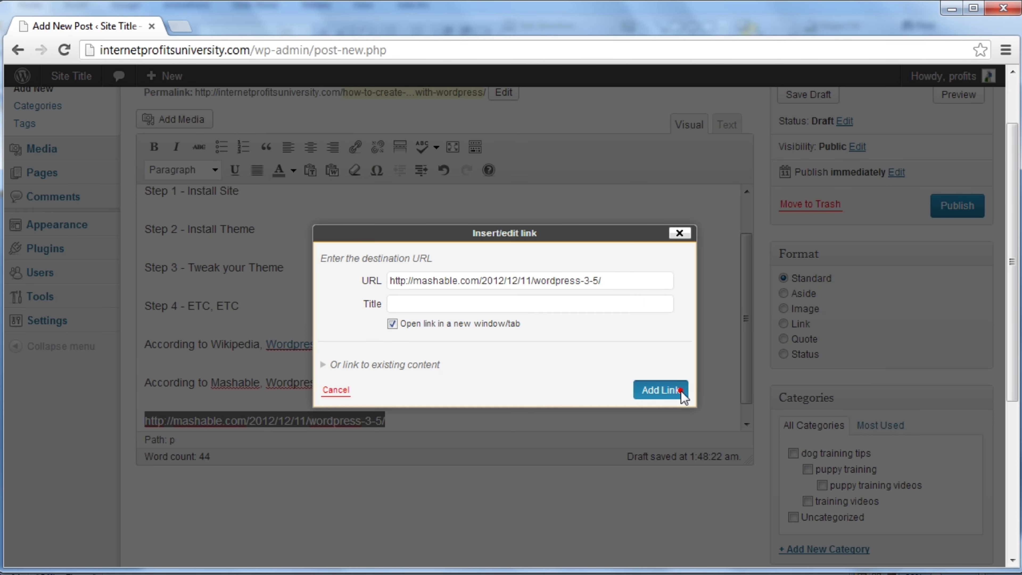
pyautogui.click(661, 390)
pyautogui.click(537, 334)
pyautogui.scroll(3, 503, 398)
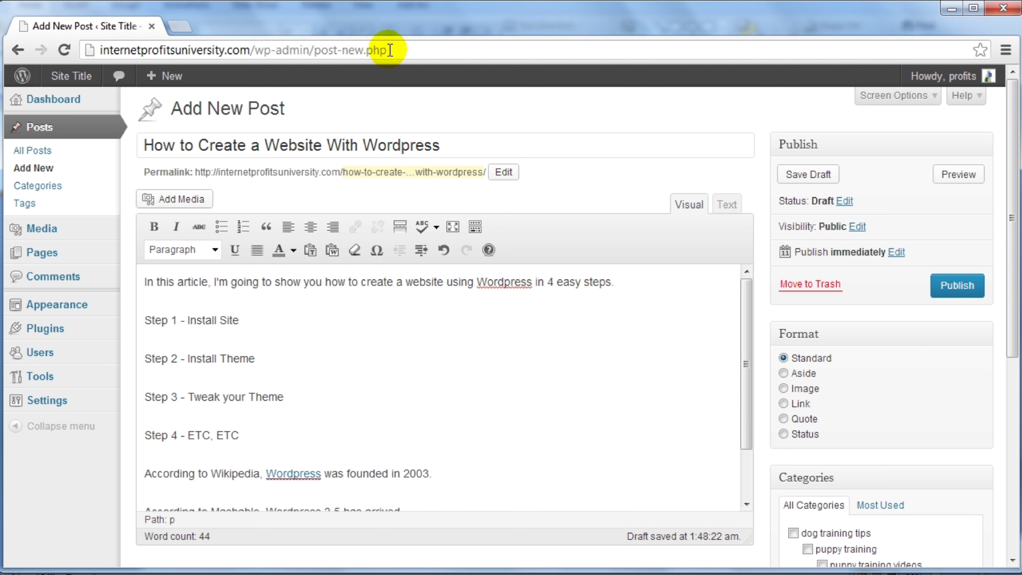
pyautogui.click(380, 50)
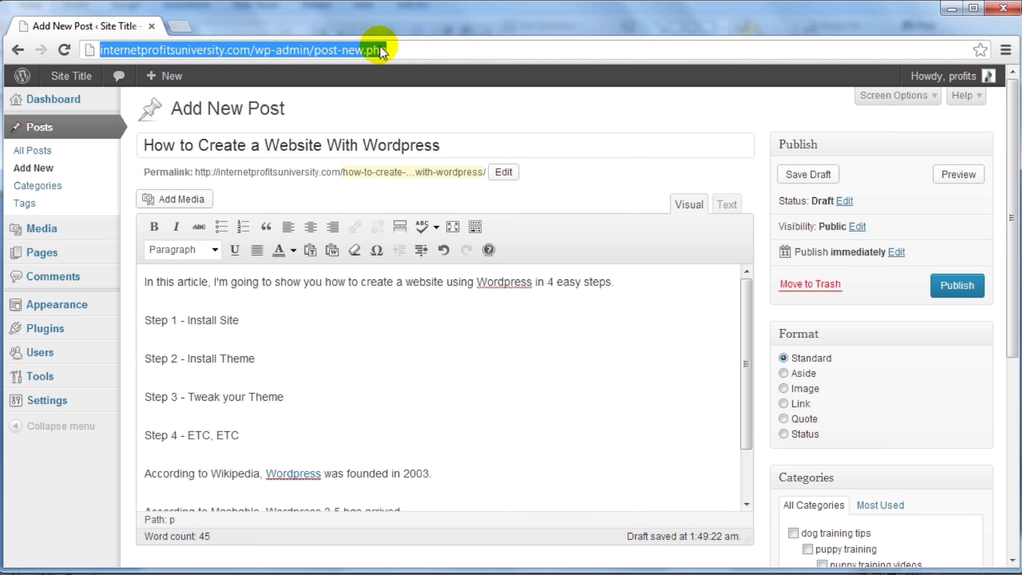
pyautogui.click(441, 144)
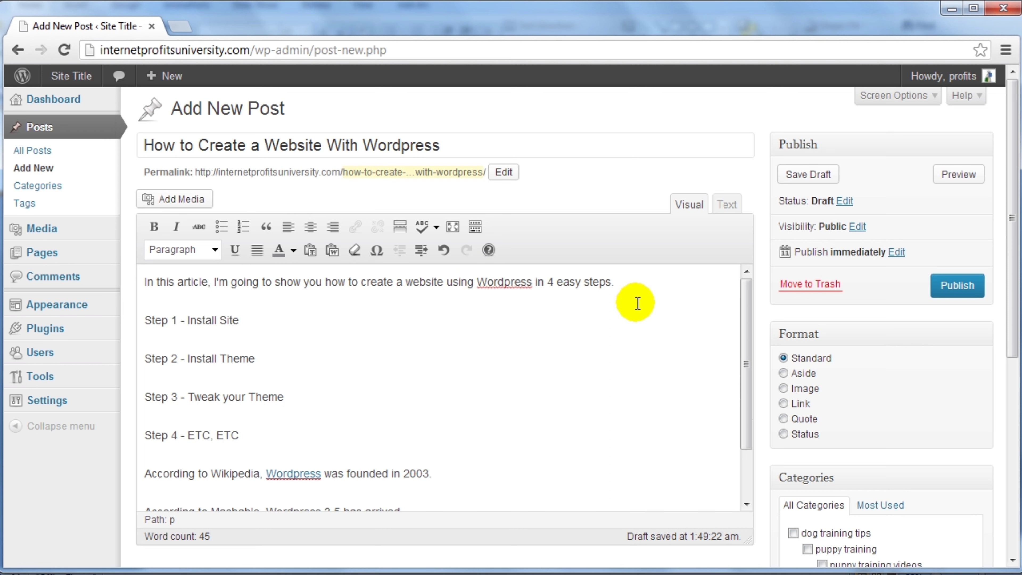
pyautogui.click(648, 284)
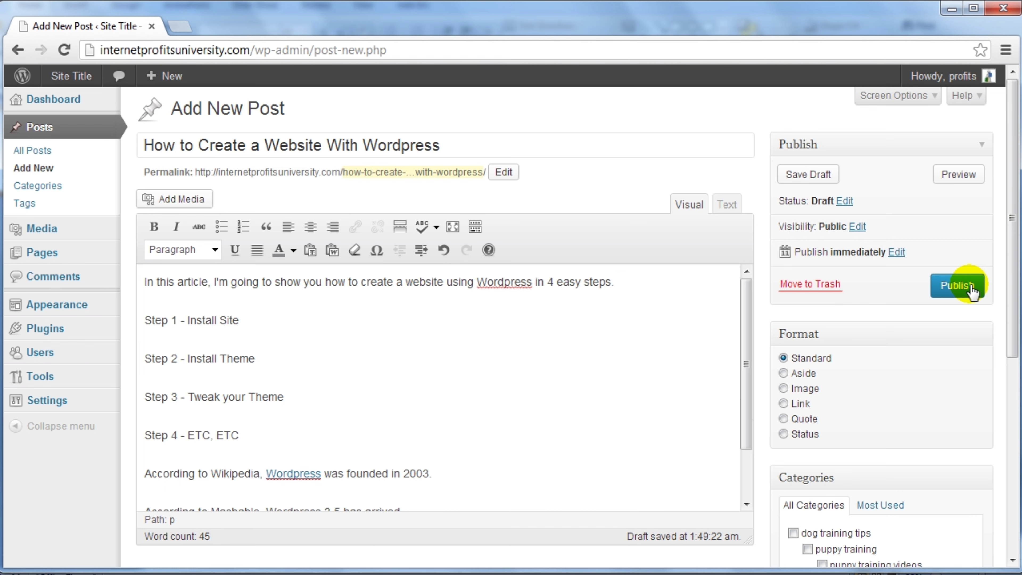
pyautogui.scroll(-3, 880, 365)
pyautogui.scroll(3, 844, 290)
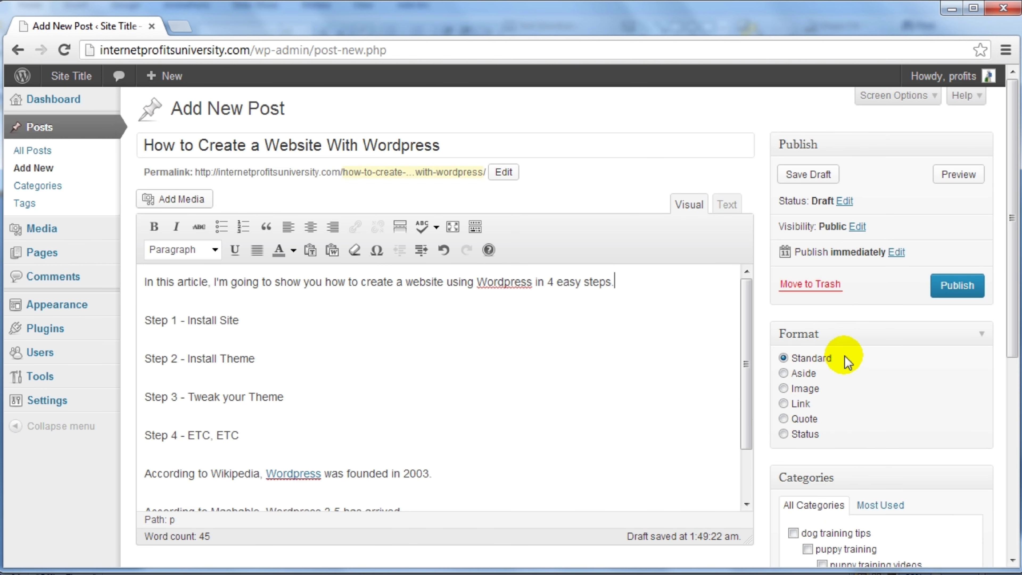
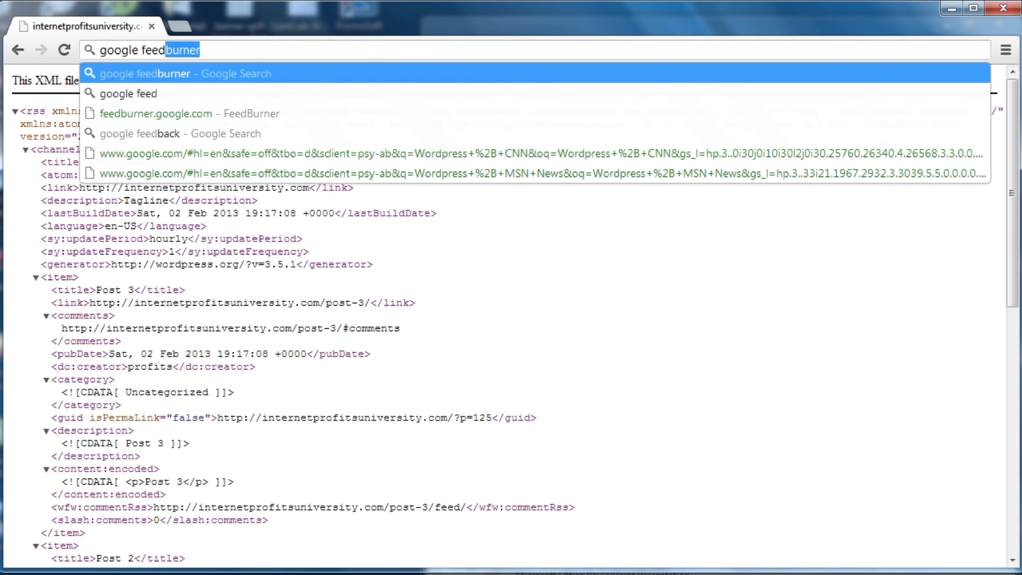
# - Search Google for "google feedburner"
pyautogui.write('burner')
pyautogui.press('Return')
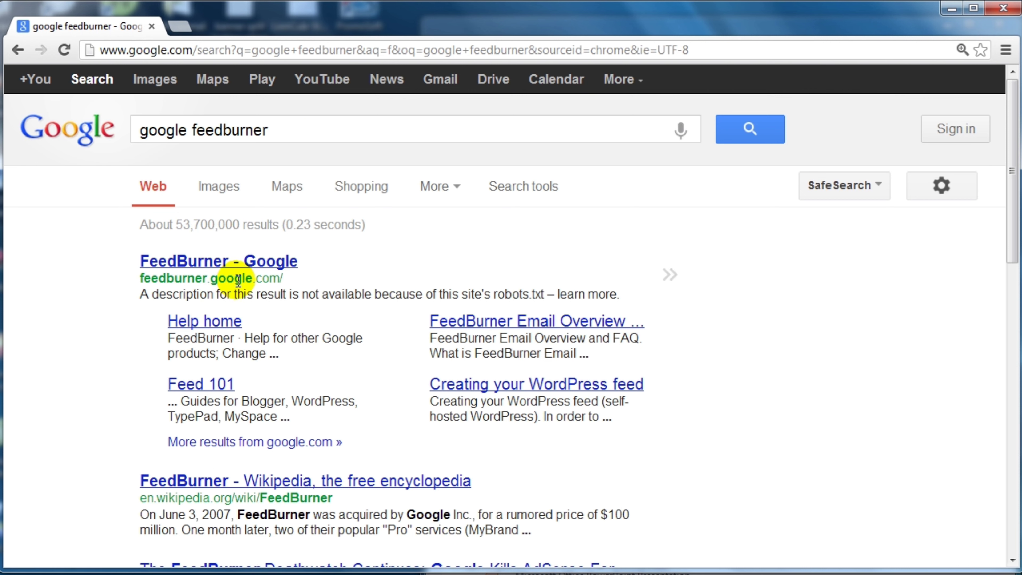
# - Open FeedBurner from the search results and sign in with the Google account's email and password
pyautogui.click(286, 261)
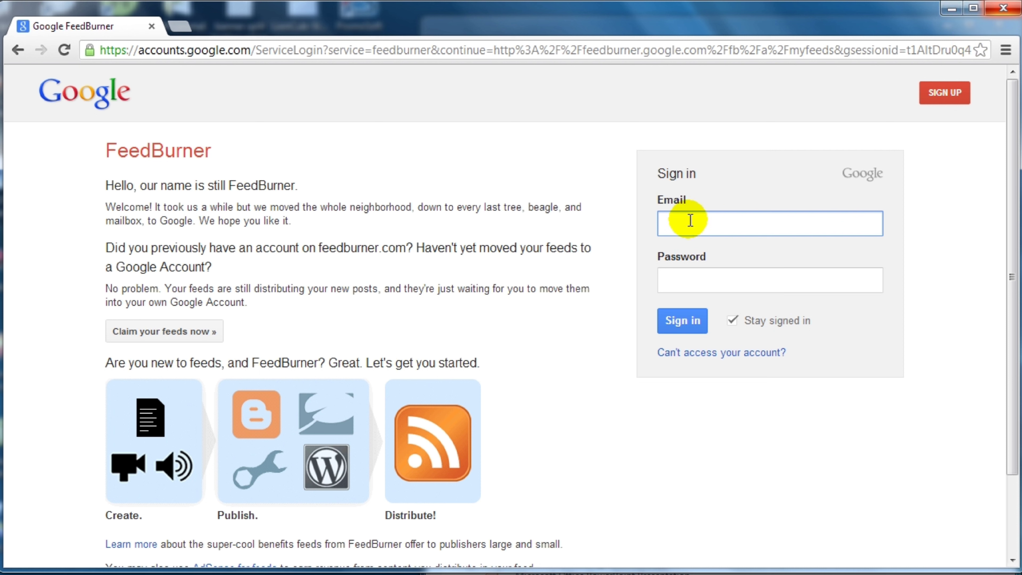
pyautogui.click(684, 282)
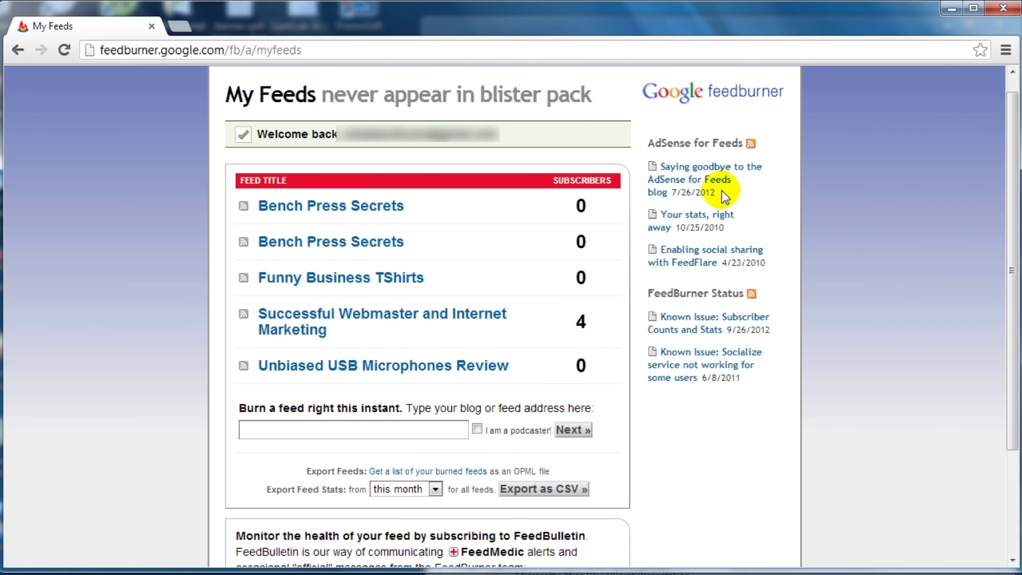
pyautogui.scroll(-2, 954, 182)
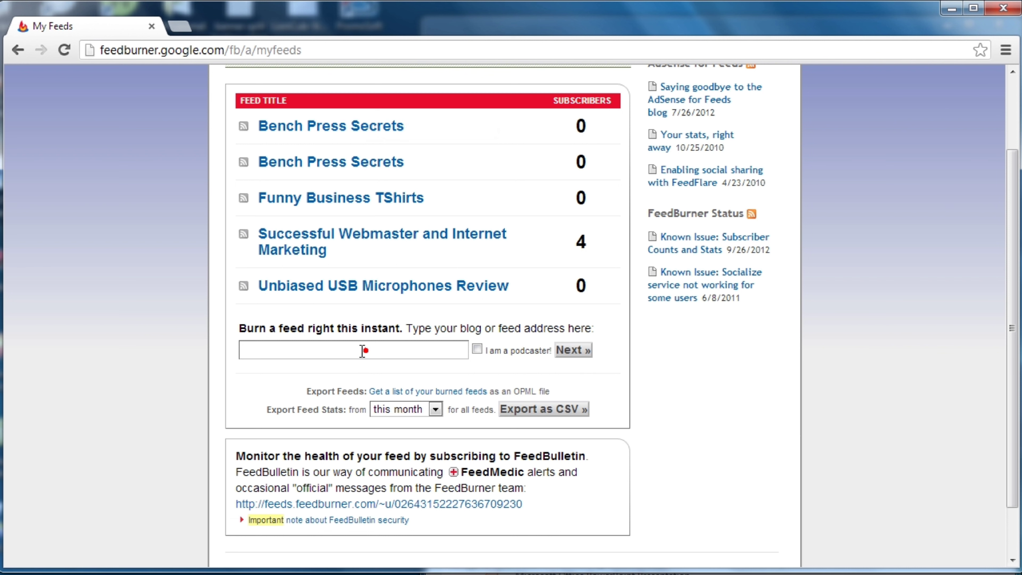
pyautogui.click(346, 349)
pyautogui.write('http://internetprofitsuniversity.com/feed/')
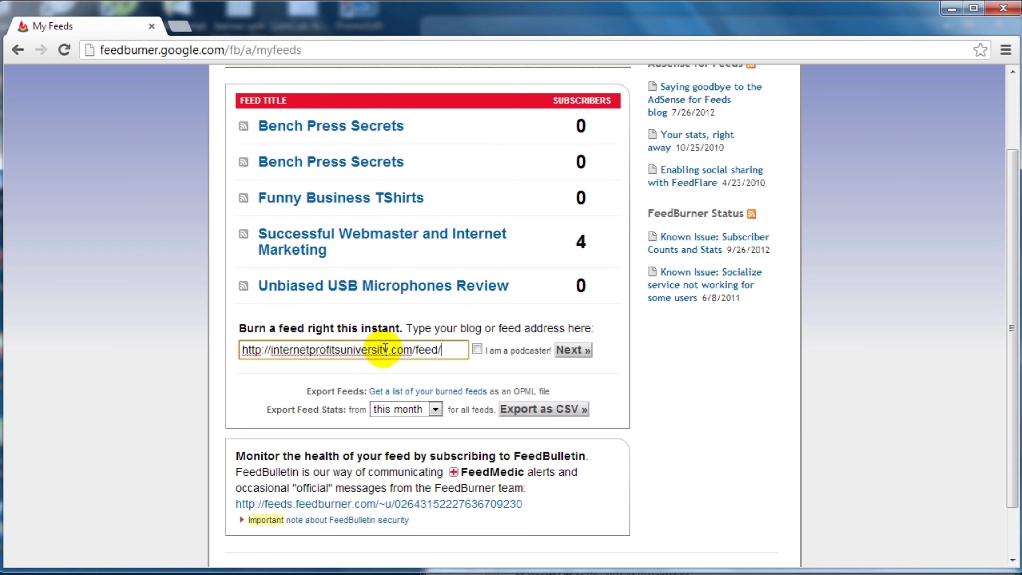
pyautogui.click(578, 351)
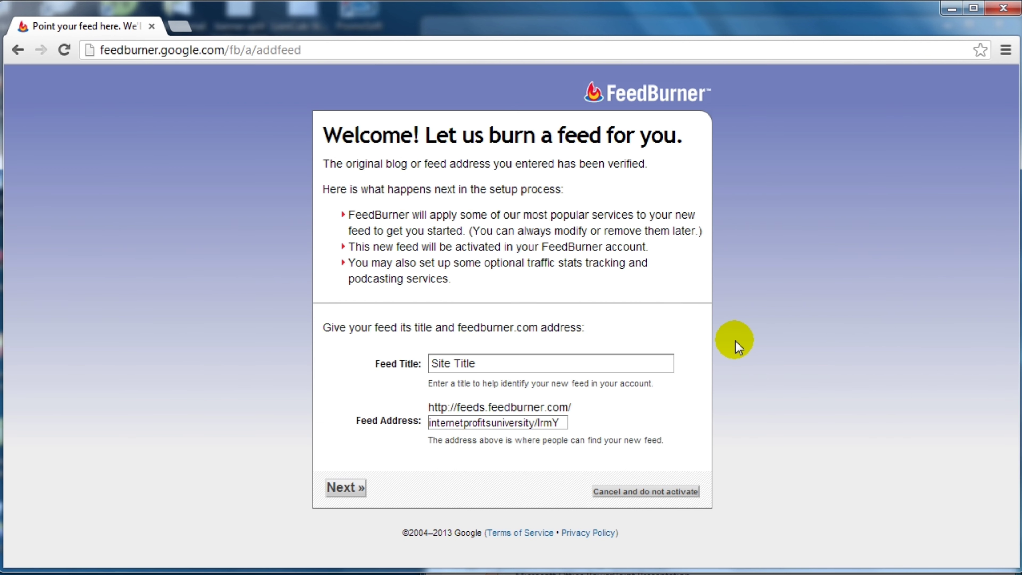
# - Set the feed title to "Wordpress Training" and activate the feed with the suggested feed address
pyautogui.moveTo(508, 362); pyautogui.dragTo(414, 358)
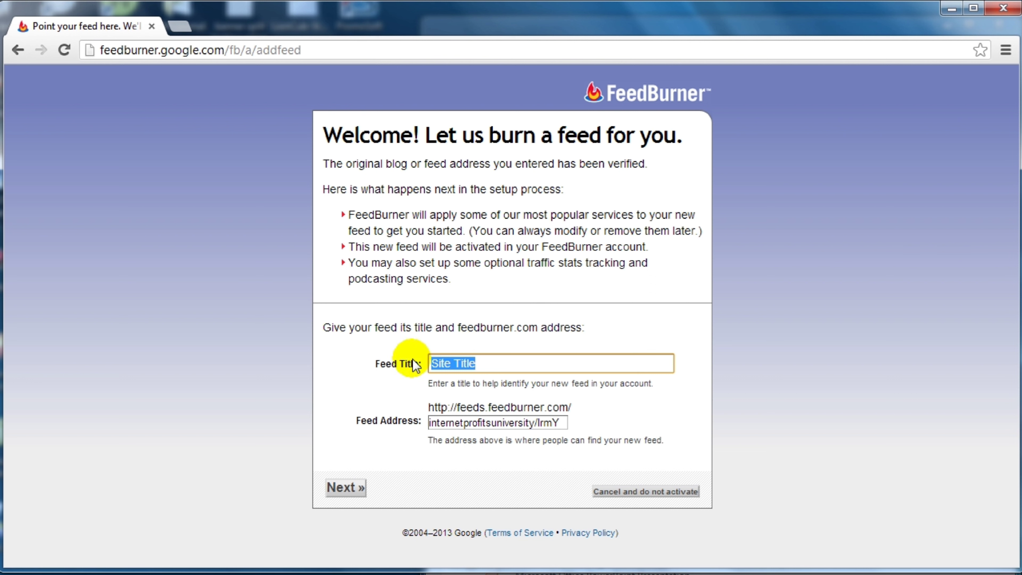
pyautogui.write('Wordpress ')
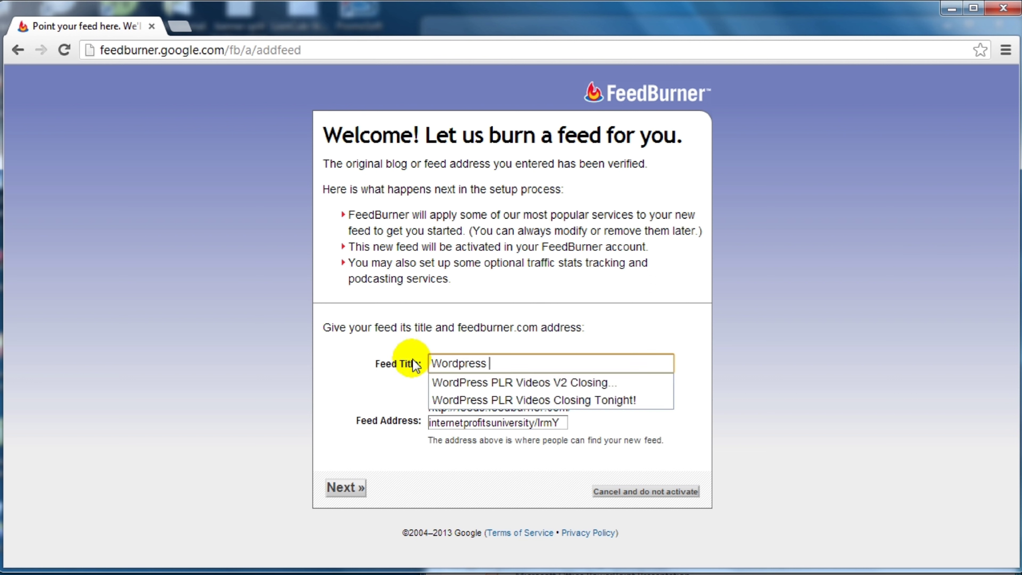
pyautogui.write('Training')
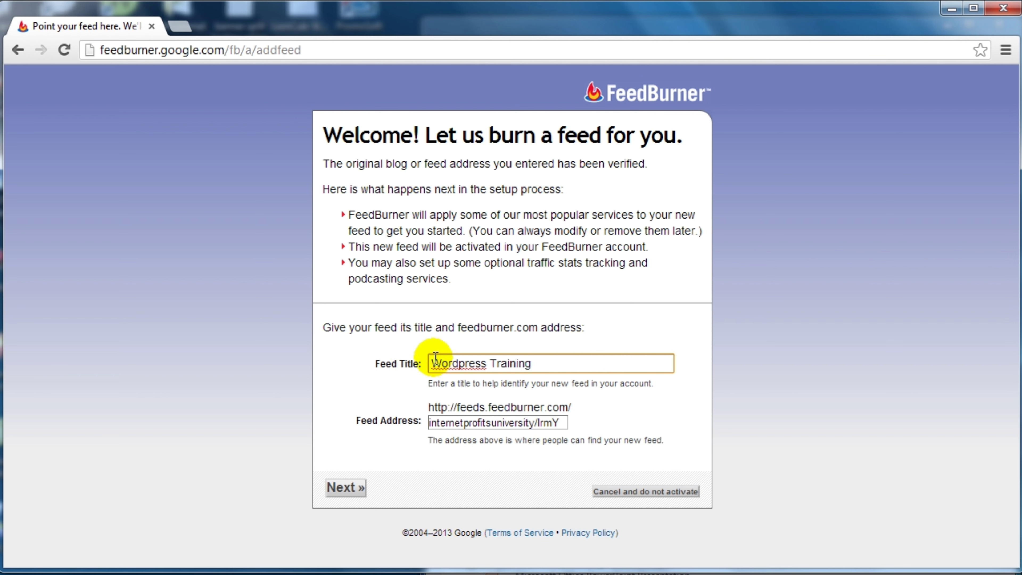
pyautogui.click(345, 487)
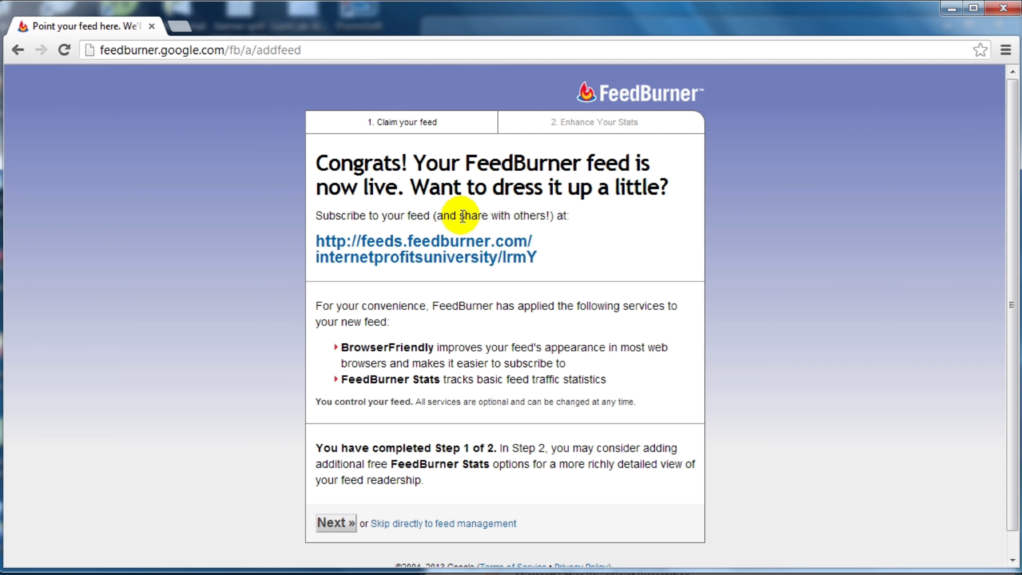
# - Open the new feed's public address in a separate tab and look over its subscription options and current feed content
pyautogui.keyDown('ctrl'); pyautogui.click(457, 246); pyautogui.keyUp('ctrl')
pyautogui.hotkey('ctrl', 'Tab')
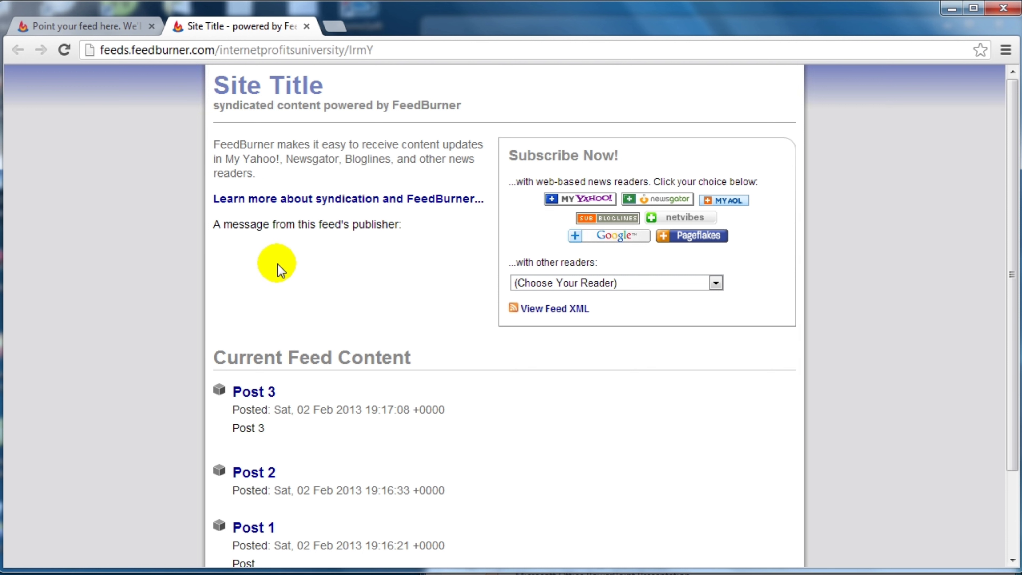
pyautogui.scroll(-1, 386, 376)
pyautogui.scroll(-1, 386, 376)
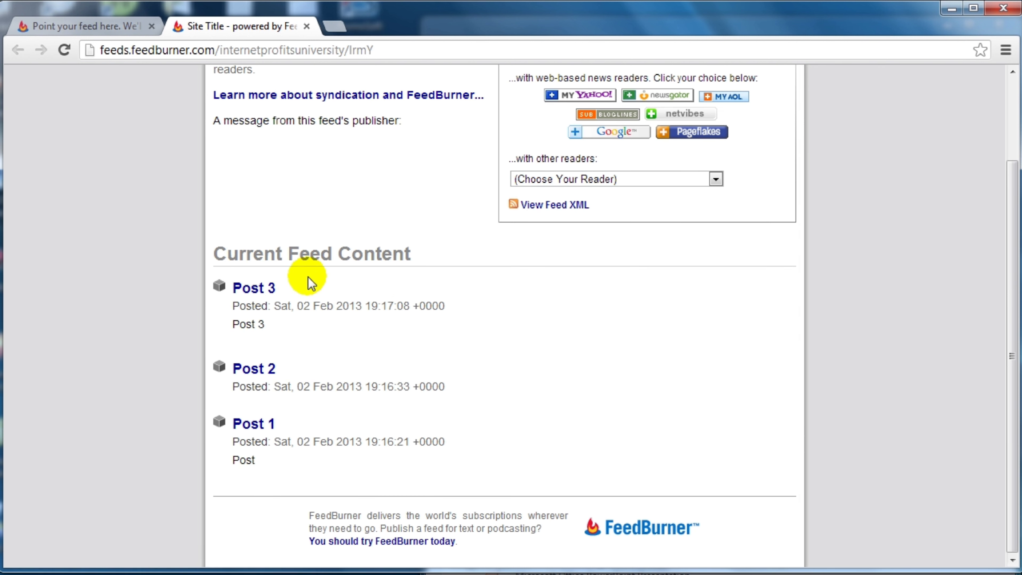
pyautogui.scroll(2, 476, 326)
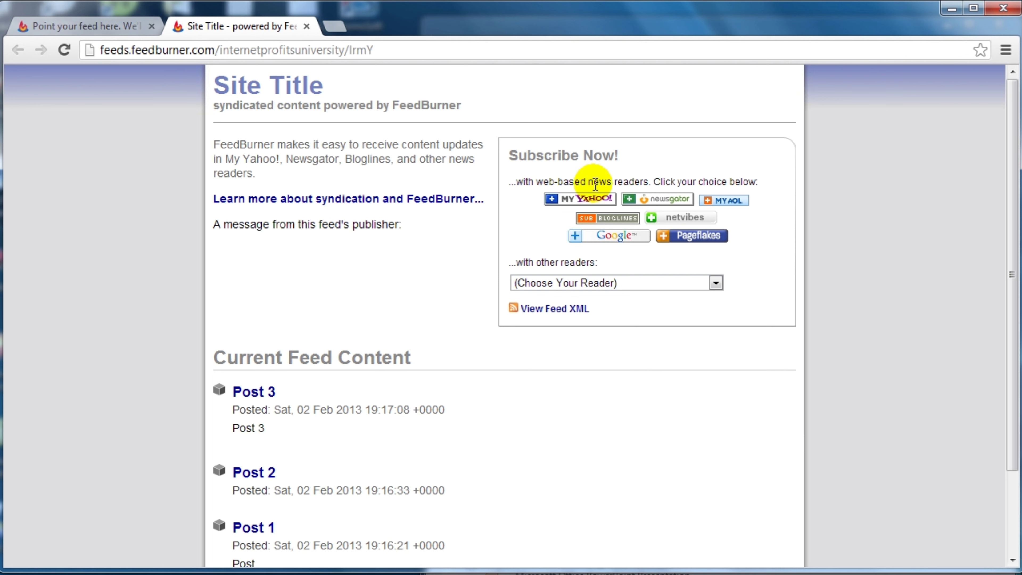
pyautogui.click(224, 49)
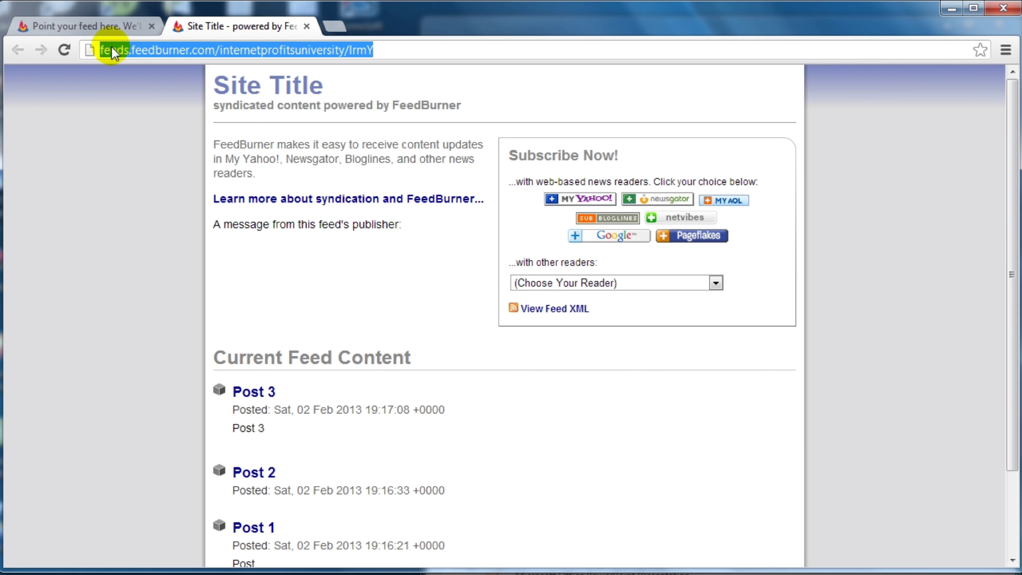
pyautogui.click(132, 26)
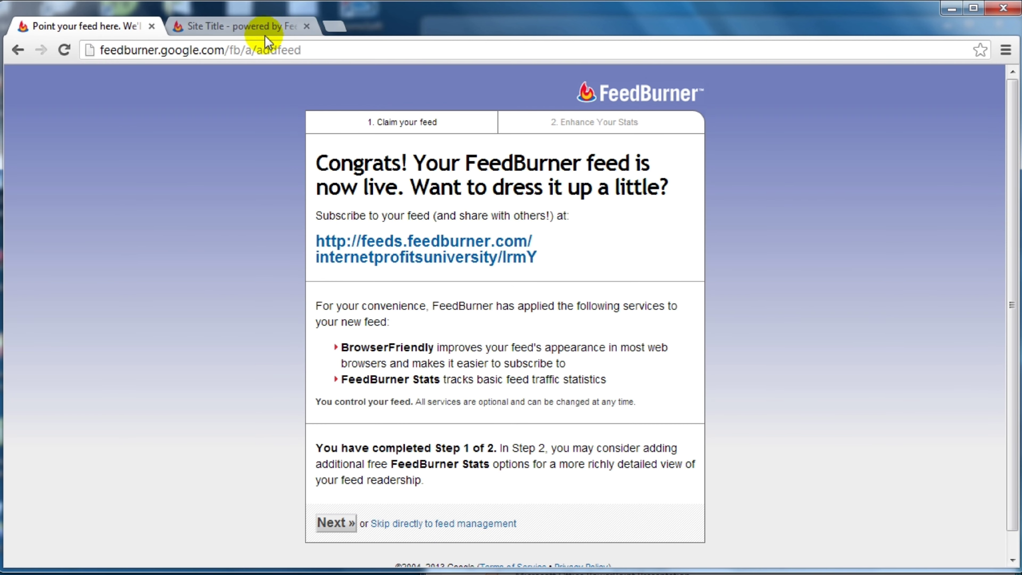
pyautogui.click(266, 26)
pyautogui.press('BackSpace')
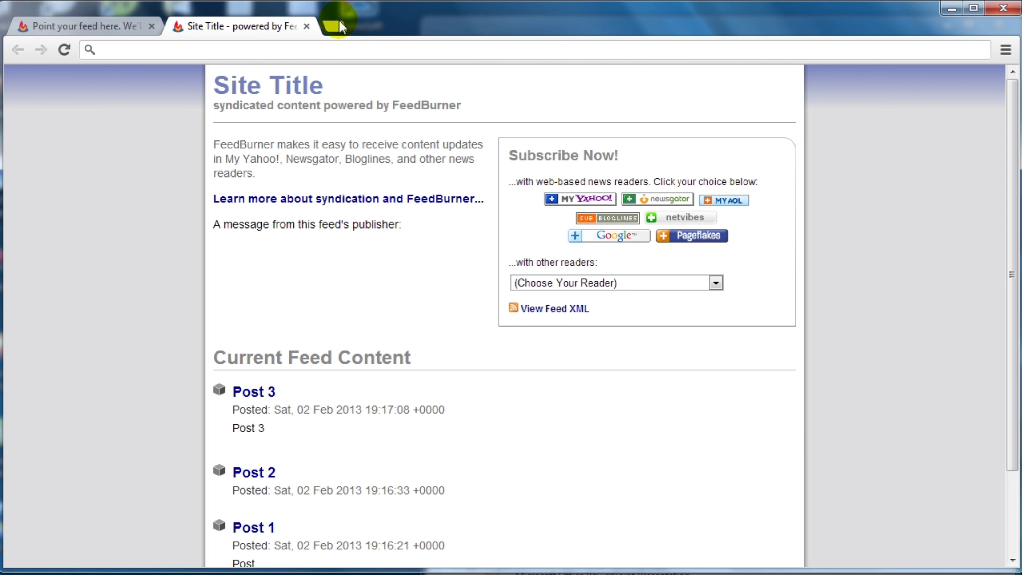
# - Return to the feed setup, enable Clickthroughs and the "I want more!" tracking in the traffic statistics options, and finish the setup
pyautogui.hotkey('ctrl', 'shift', 'Tab')
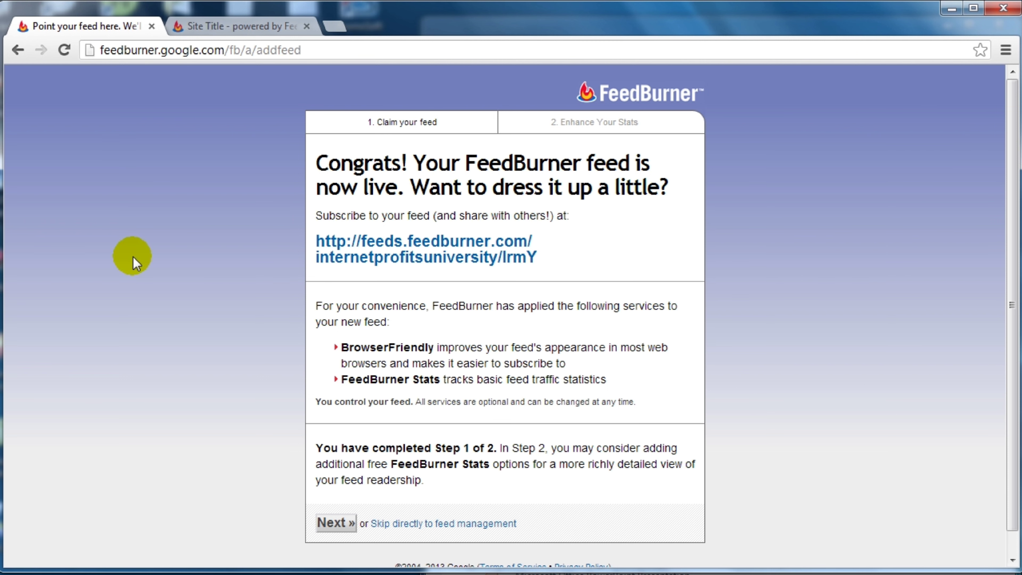
pyautogui.click(337, 522)
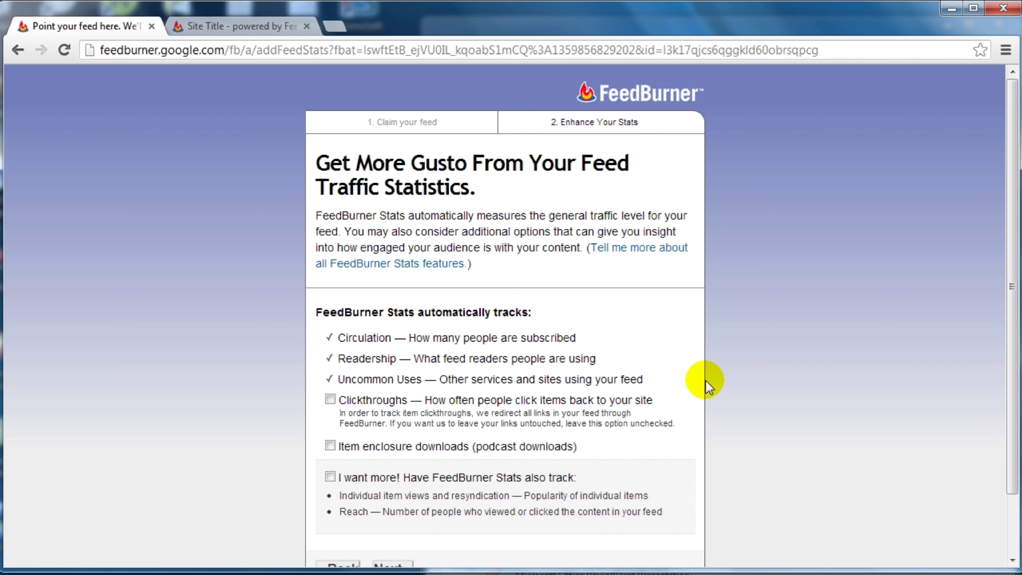
pyautogui.scroll(-3, 706, 380)
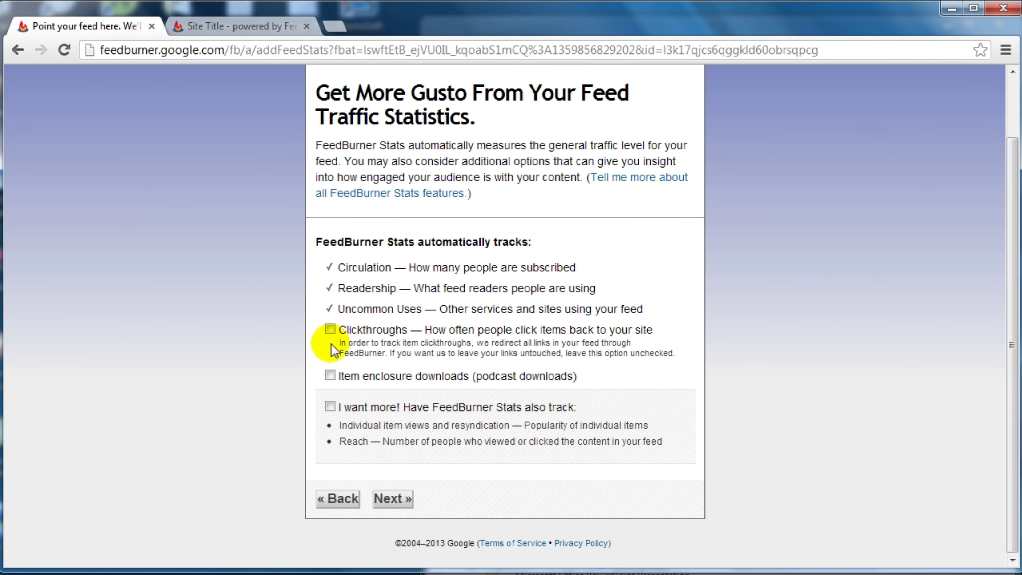
pyautogui.click(330, 329)
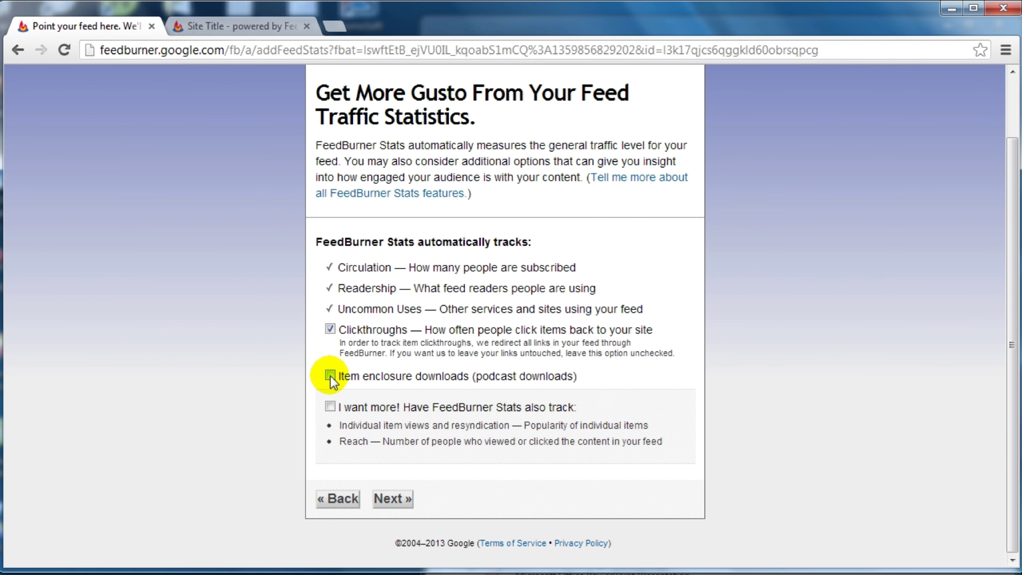
pyautogui.click(330, 407)
pyautogui.click(388, 500)
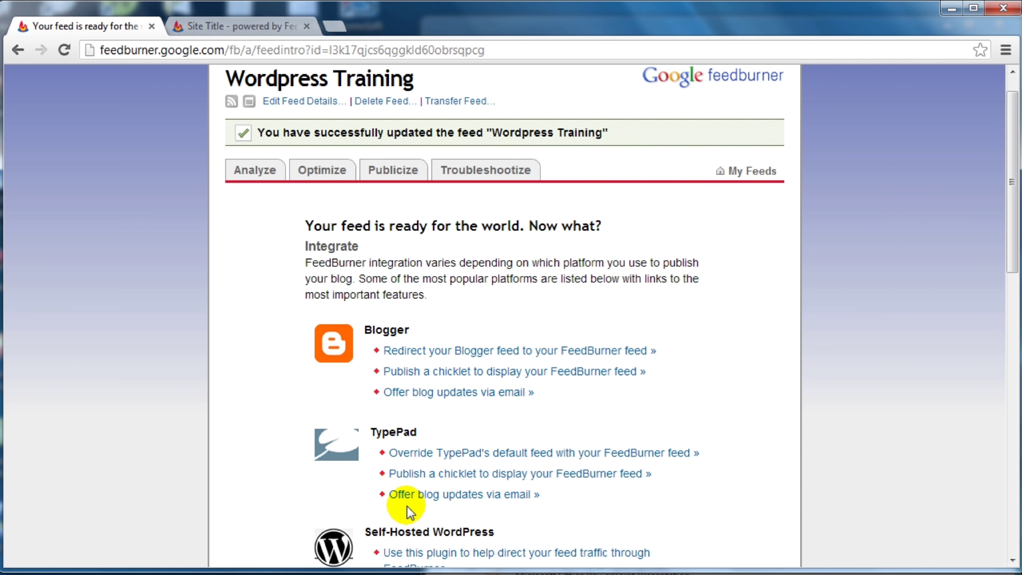
# - Look through the Wordpress Training feed's Analyze, Optimize and Publicize pages
pyautogui.click(266, 175)
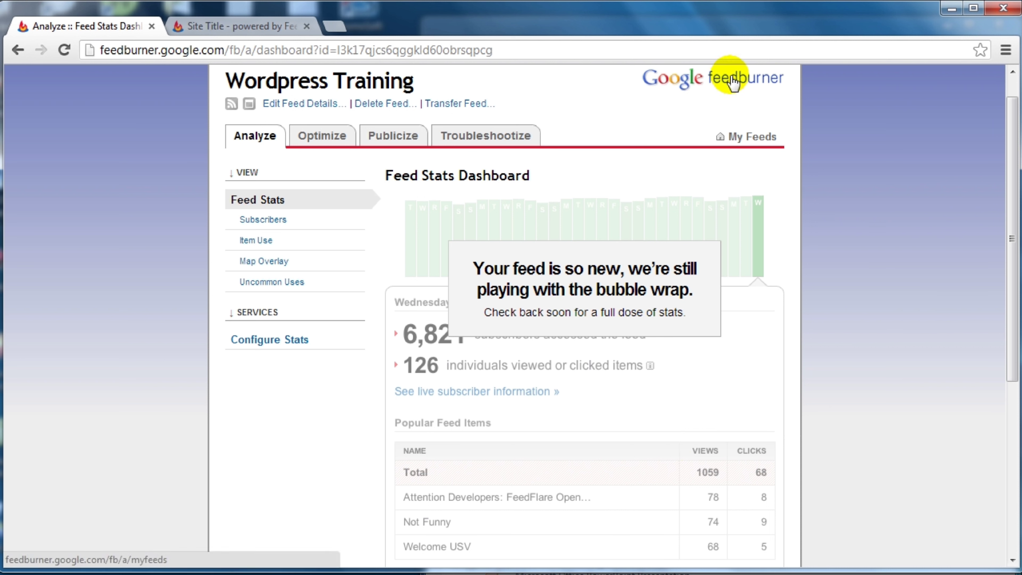
pyautogui.click(319, 142)
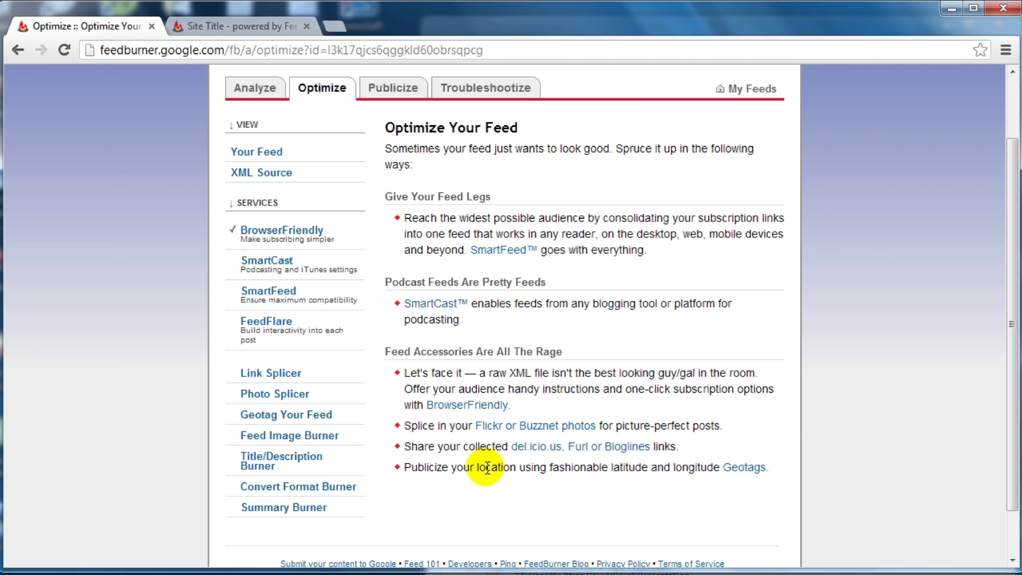
pyautogui.click(379, 87)
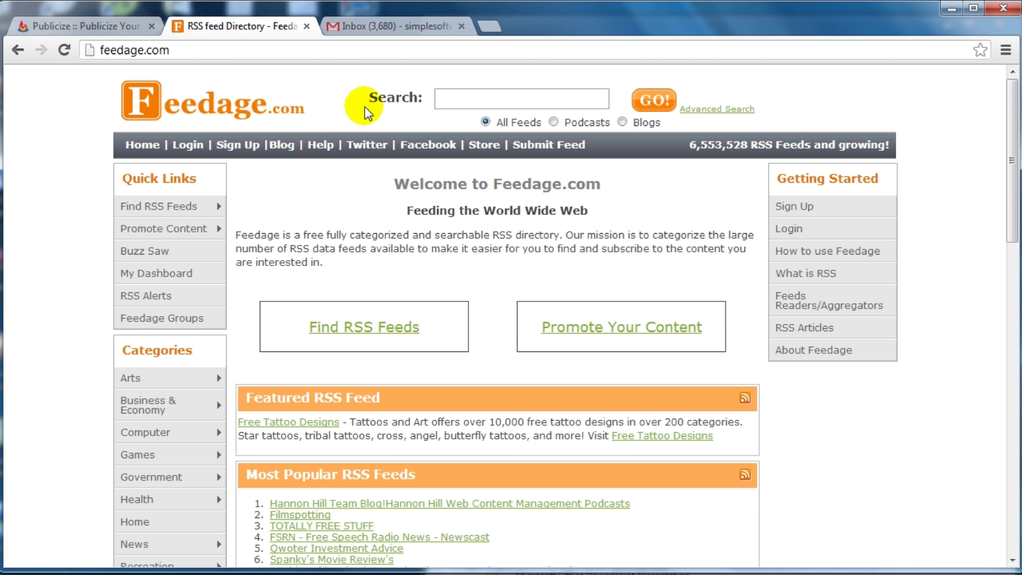
# - Close the mail inbox and examine the login form required for submitting a feed on Feedage.com
pyautogui.middleClick(371, 29)
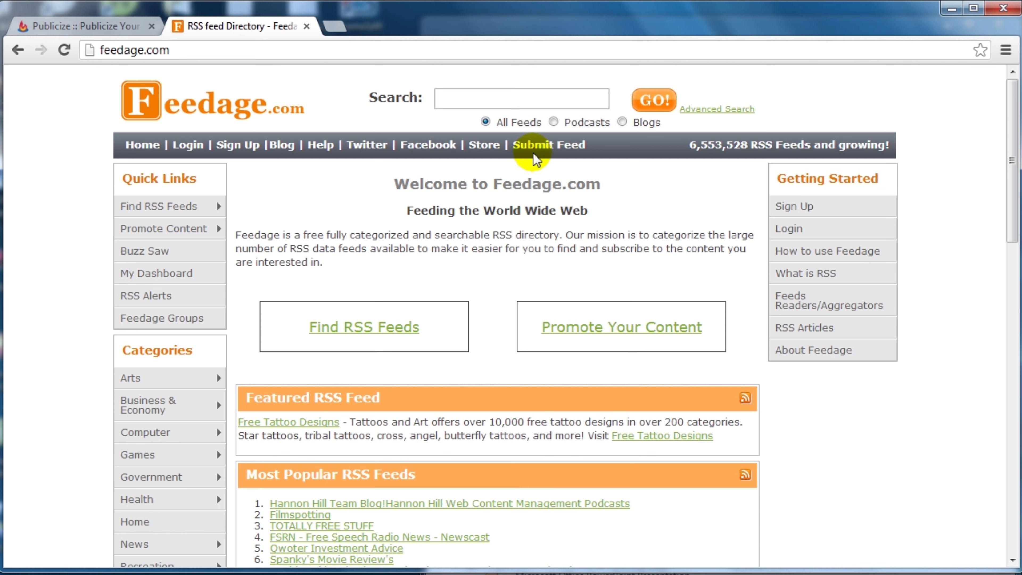
pyautogui.click(540, 147)
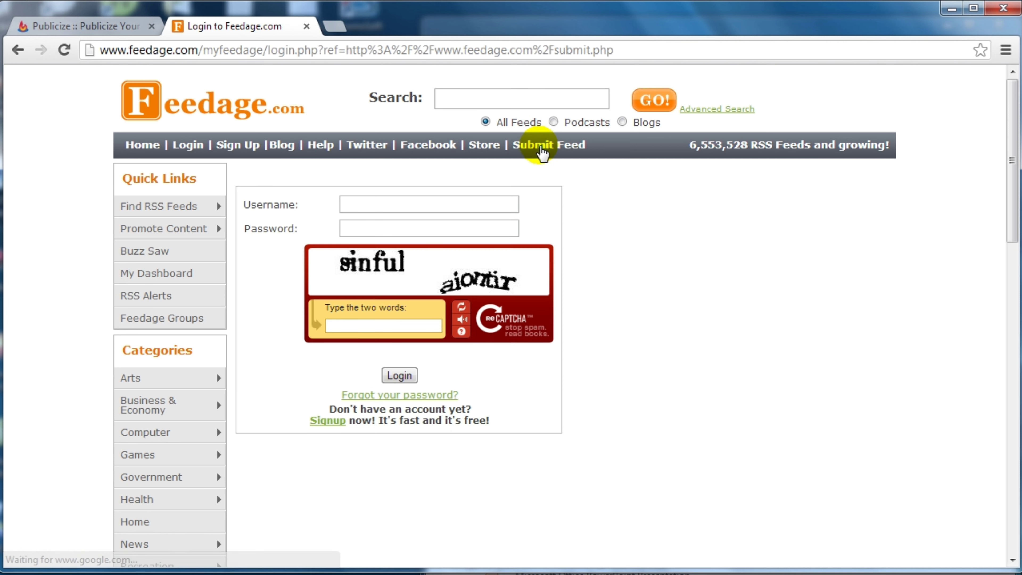
pyautogui.click(417, 212)
pyautogui.click(406, 228)
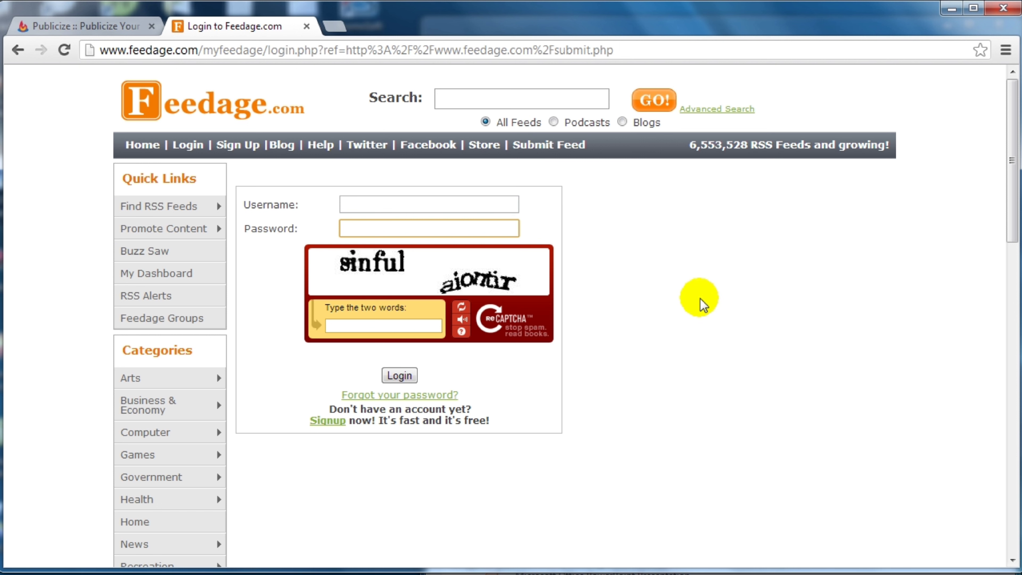
# - Go to fiverr.com and search its gigs for "rss submission"
pyautogui.click(242, 52)
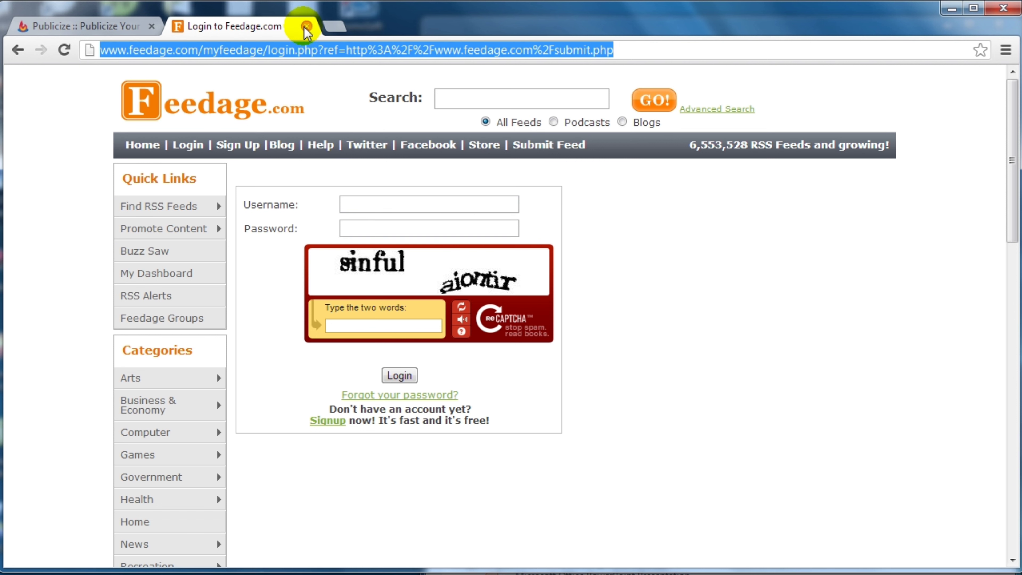
pyautogui.write('fiverr.com')
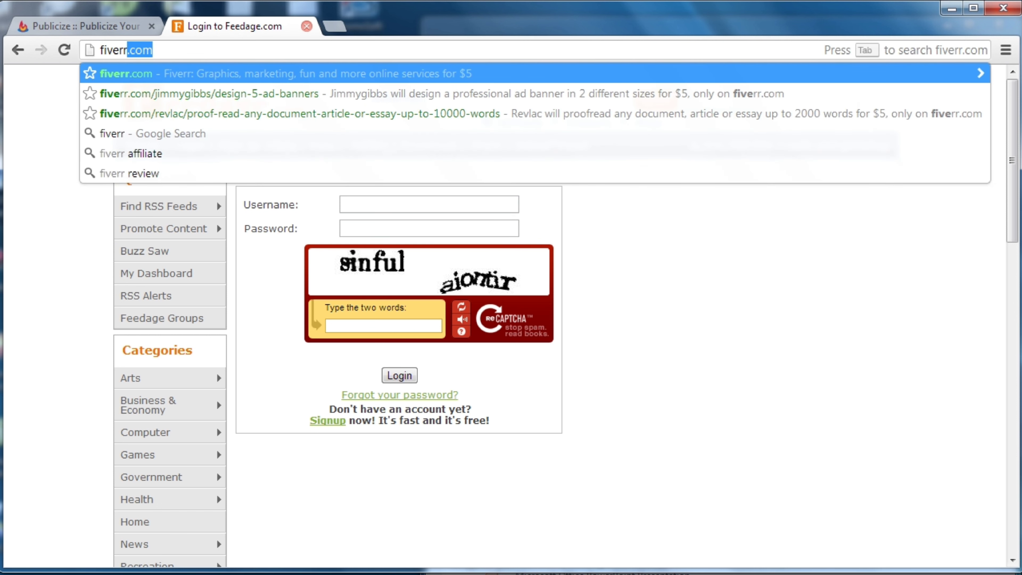
pyautogui.press('Return')
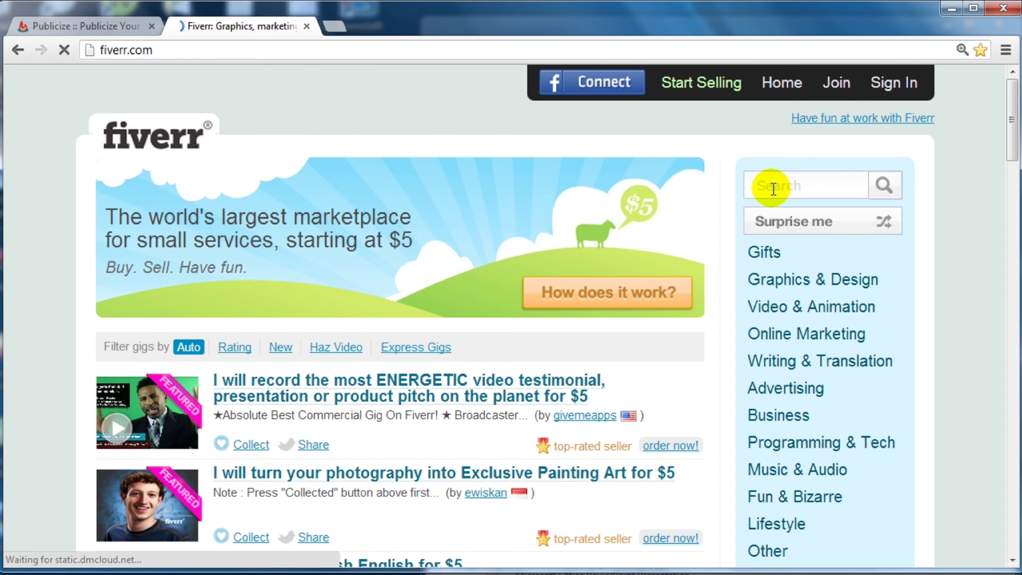
pyautogui.click(773, 187)
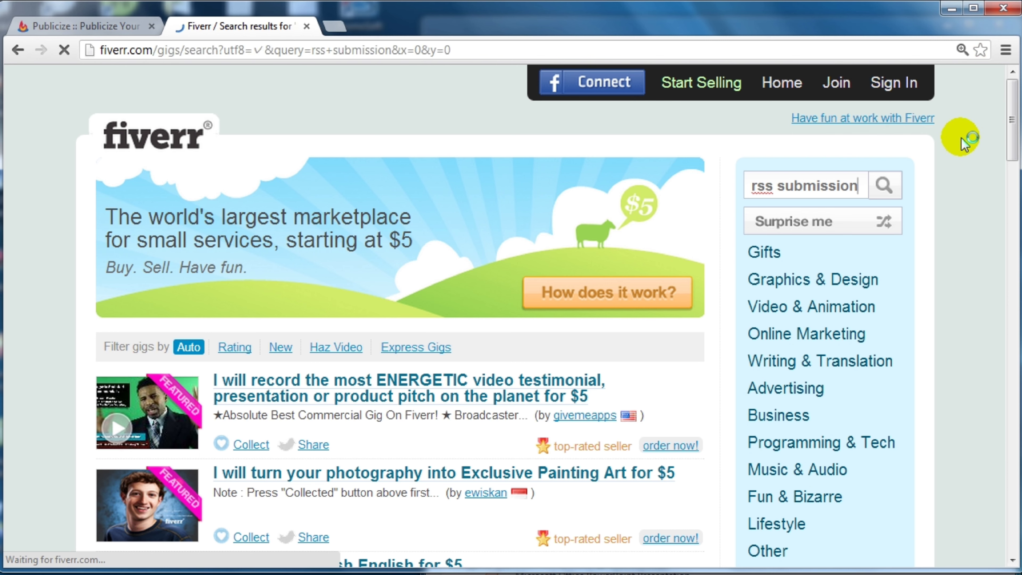
# - Browse the RSS submission gigs, sort them by rating, and review the top-rated offers
pyautogui.scroll(-2, 463, 242)
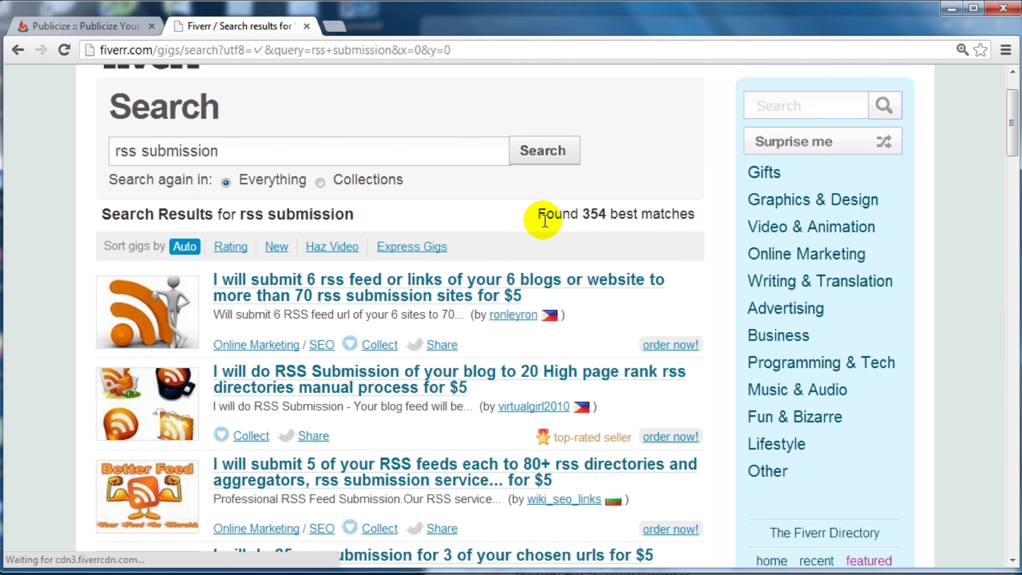
pyautogui.scroll(-2, 544, 220)
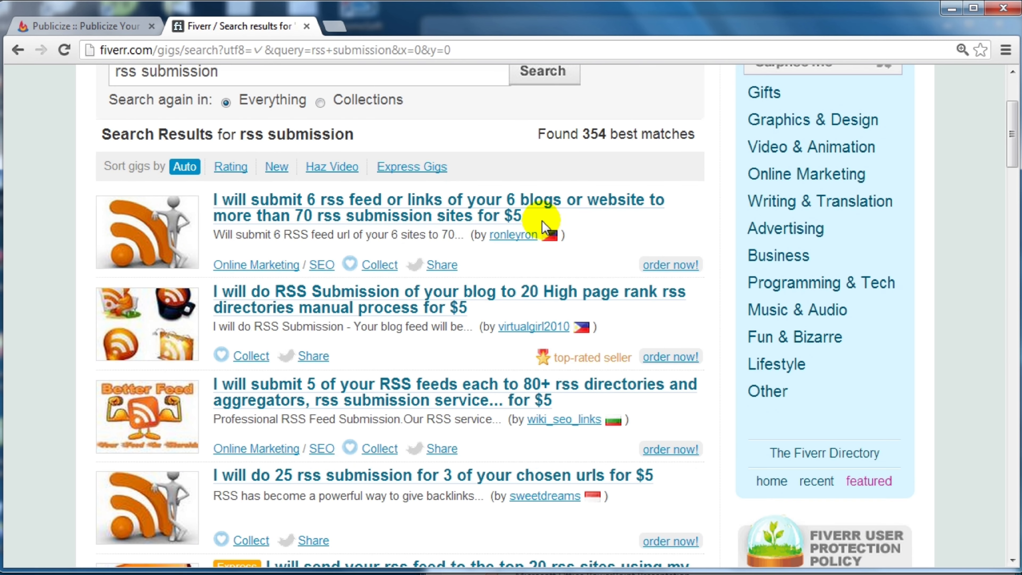
pyautogui.click(224, 166)
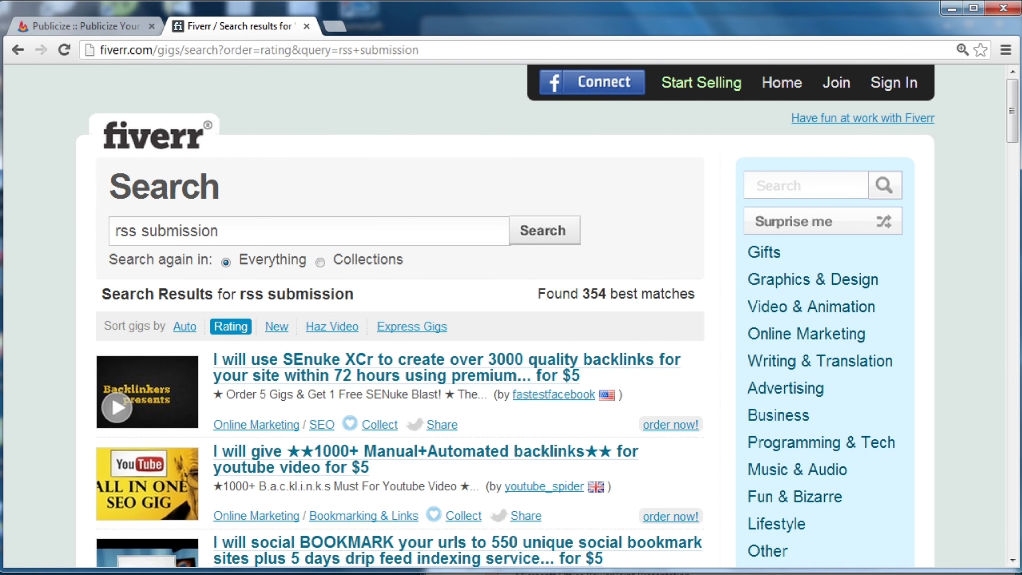
pyautogui.scroll(-4, 85, 228)
pyautogui.scroll(3, 75, 235)
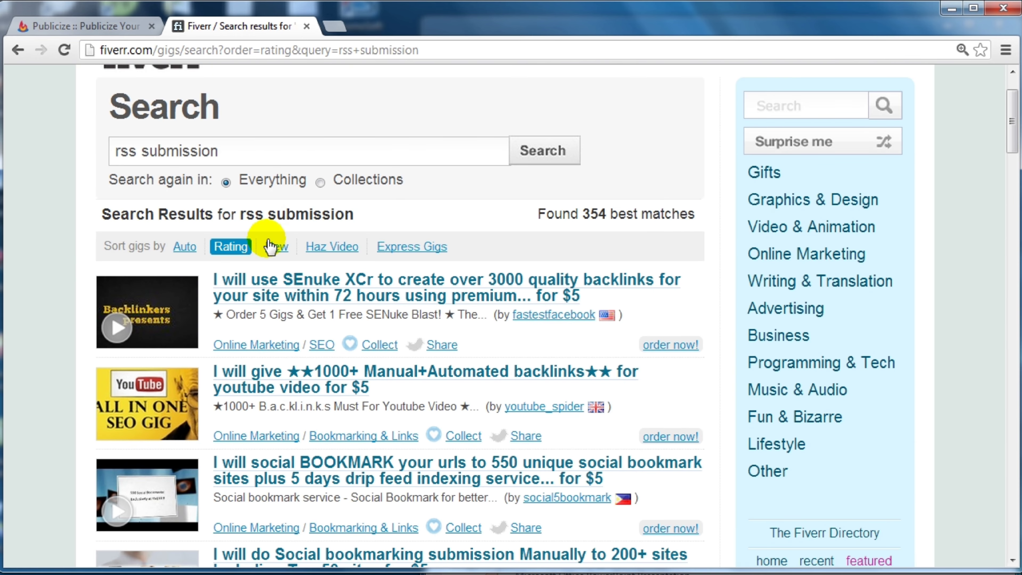
pyautogui.scroll(-2, 384, 274)
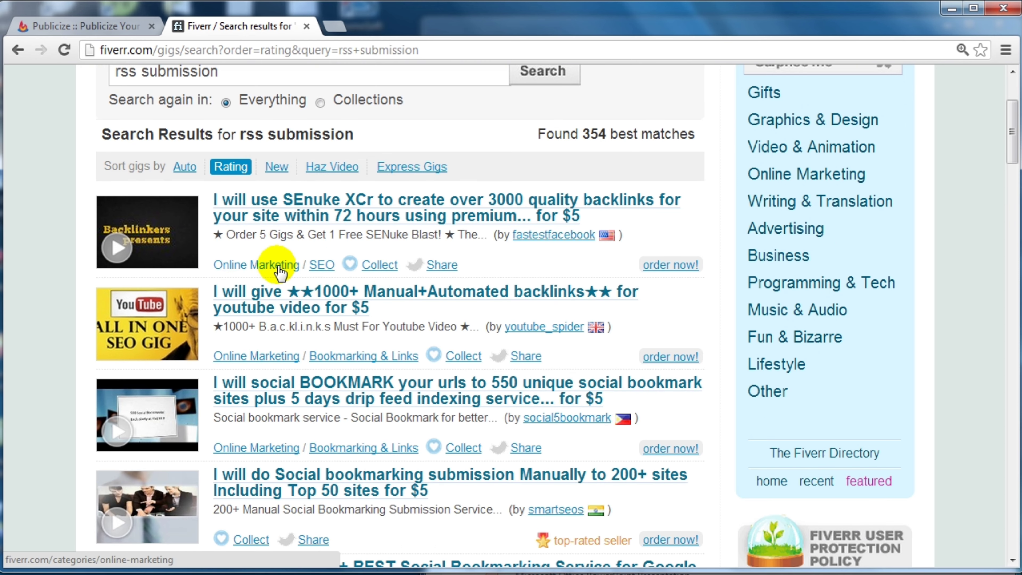
# - Scan further down the rating-sorted "rss submission" results for gigs that specifically submit RSS feeds
pyautogui.scroll(-2, 380, 314)
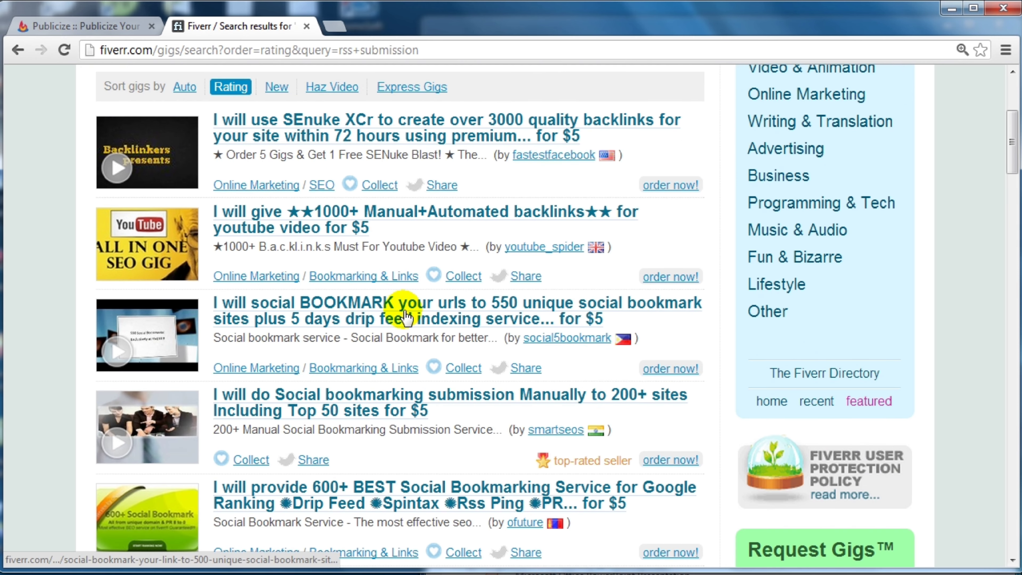
pyautogui.scroll(-4, 406, 316)
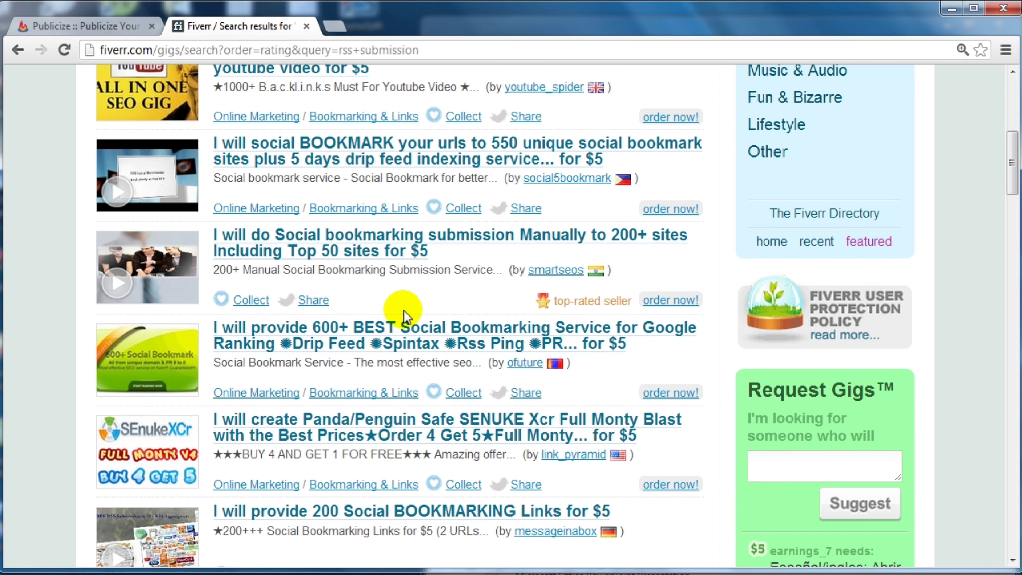
pyautogui.scroll(-2, 406, 317)
pyautogui.scroll(-4, 405, 316)
pyautogui.scroll(14, 404, 313)
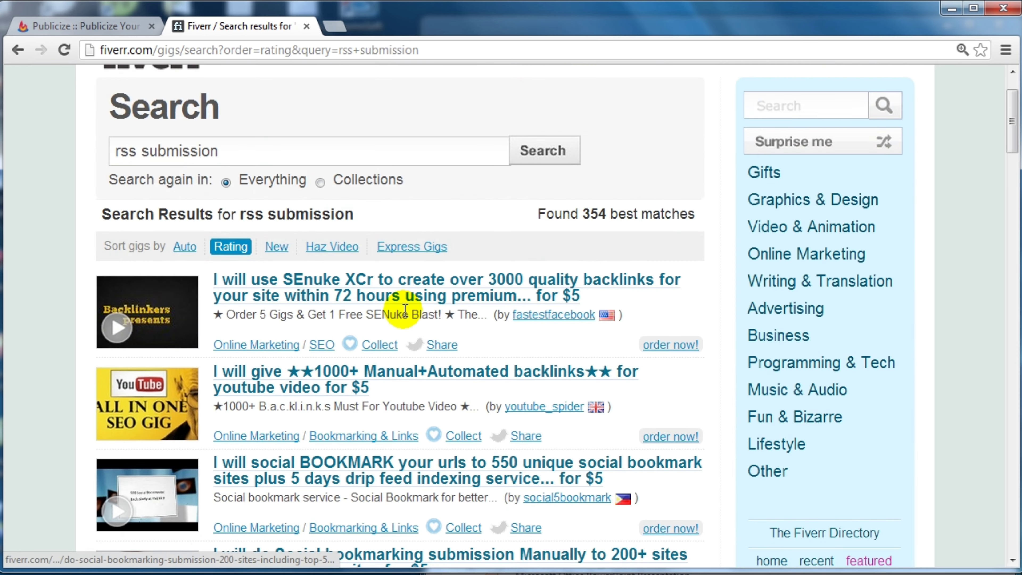
pyautogui.scroll(-11, 401, 310)
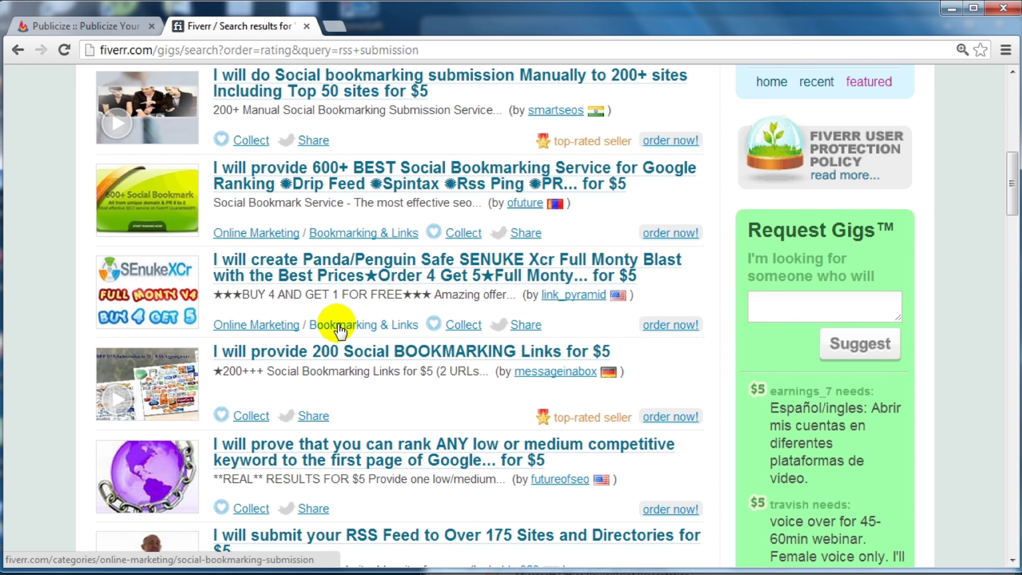
pyautogui.scroll(-2, 338, 327)
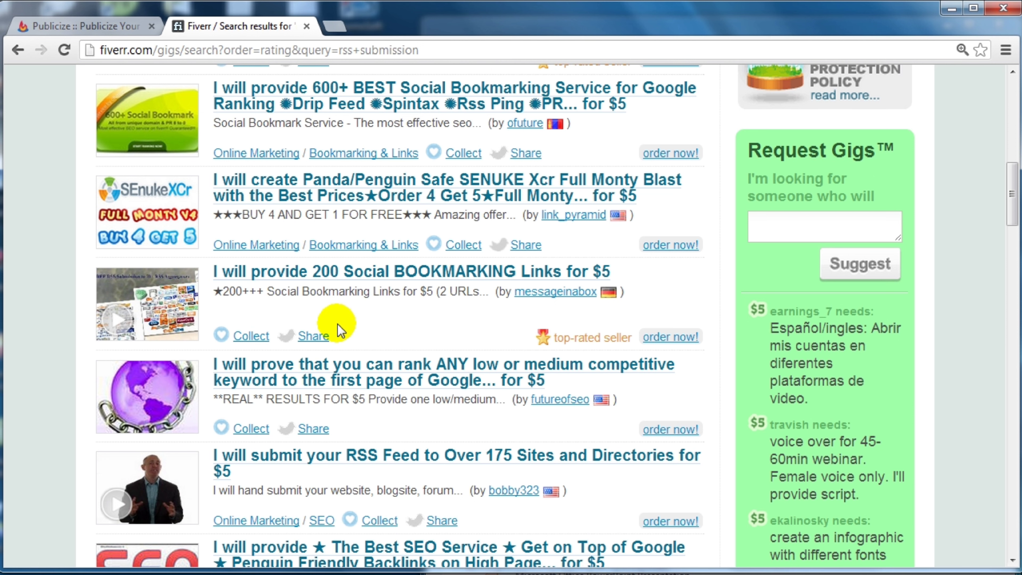
pyautogui.scroll(14, 338, 328)
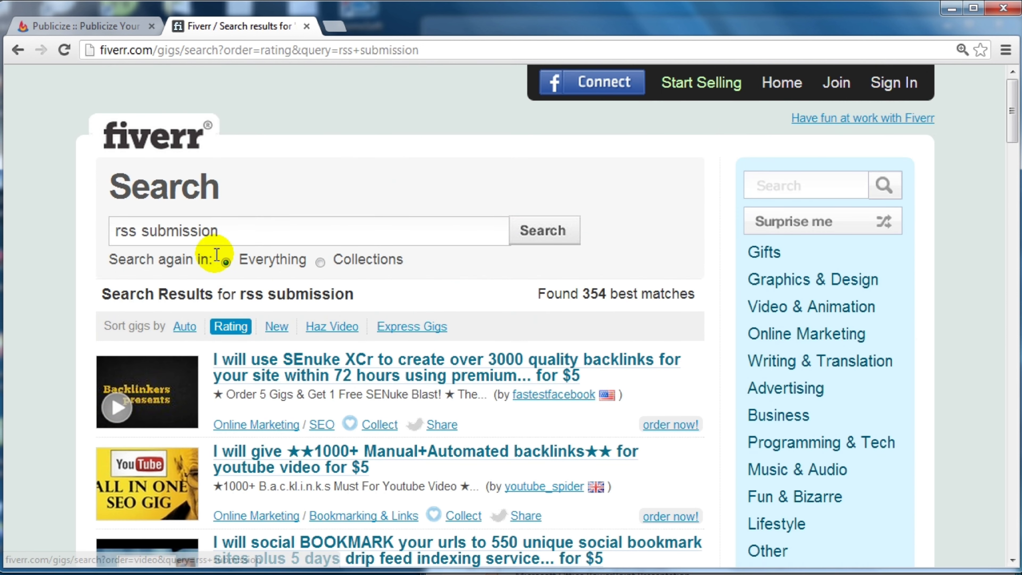
# - Search the Fiverr gigs for "submit rss" instead
pyautogui.tripleClick(220, 233)
pyautogui.write('s')
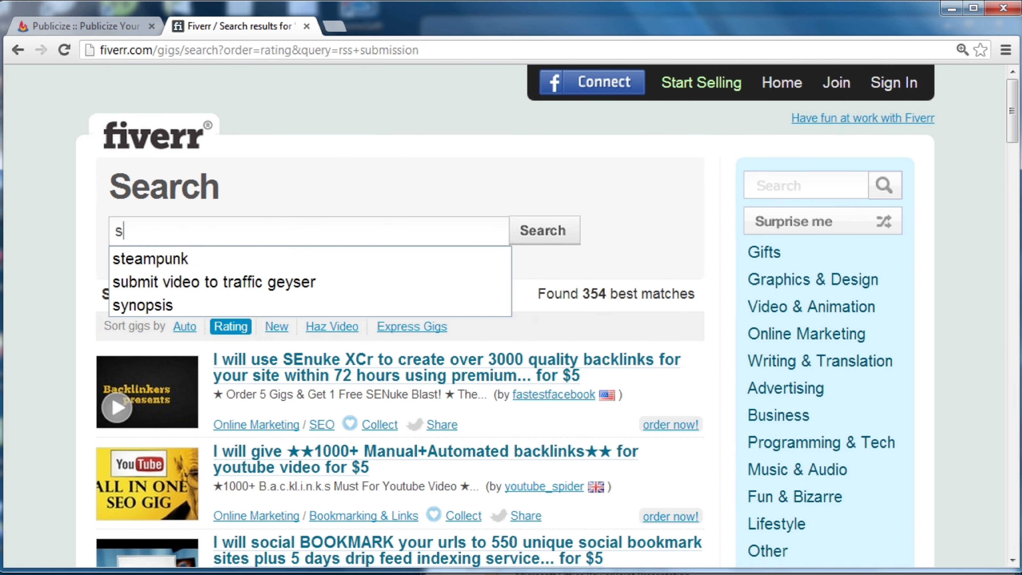
pyautogui.write('ubmit rss')
pyautogui.press('Return')
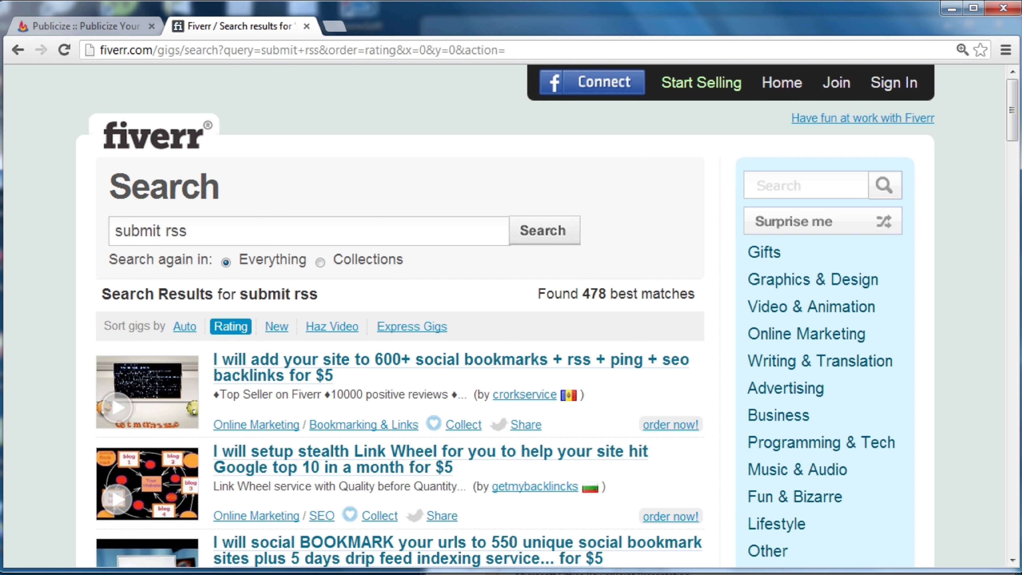
# - Find the gig for submitting an RSS feed to over 175 sites and directories and open it in a new tab
pyautogui.scroll(-2, 7, 292)
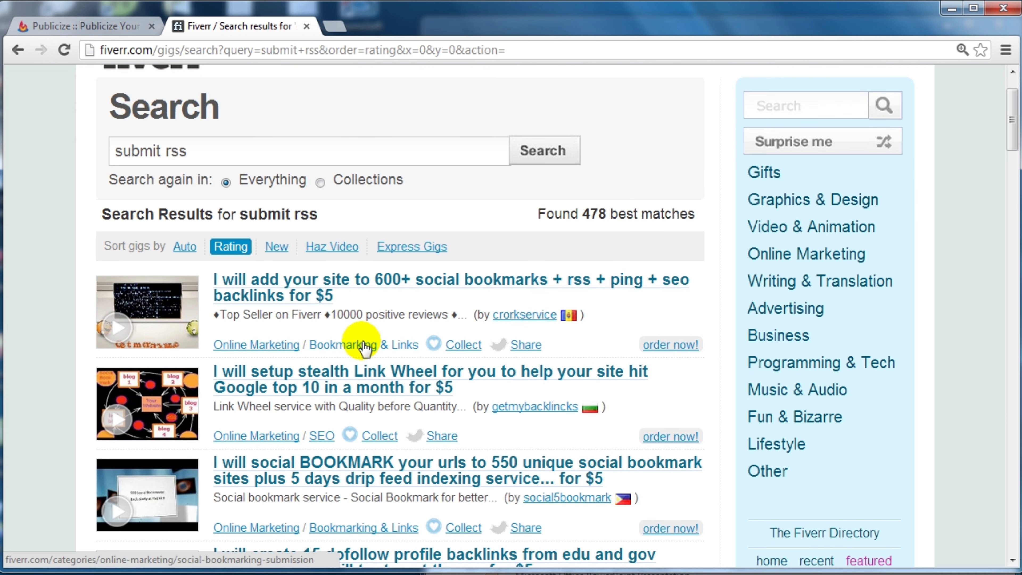
pyautogui.scroll(-7, 364, 344)
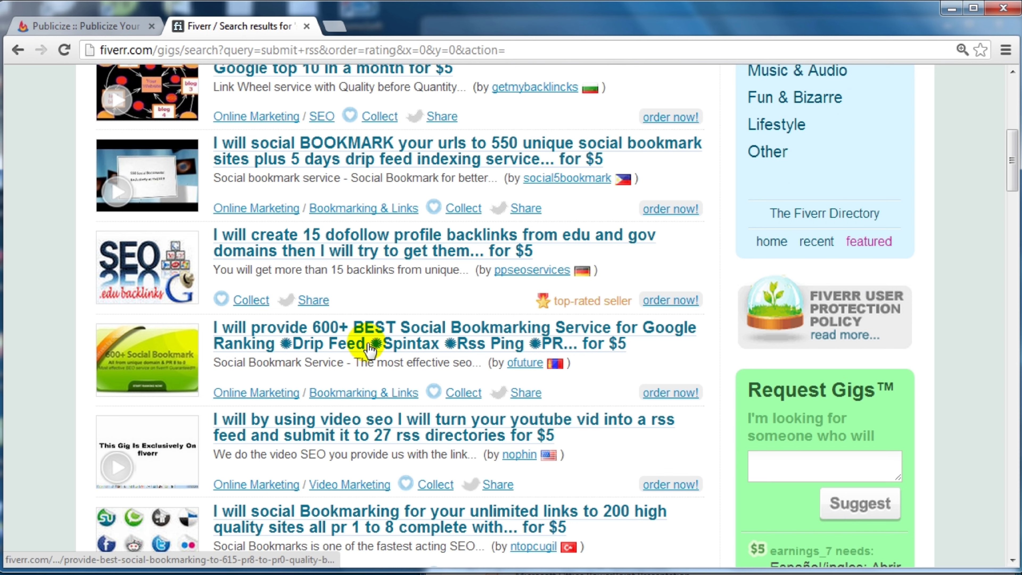
pyautogui.scroll(-2, 370, 346)
pyautogui.scroll(-5, 368, 359)
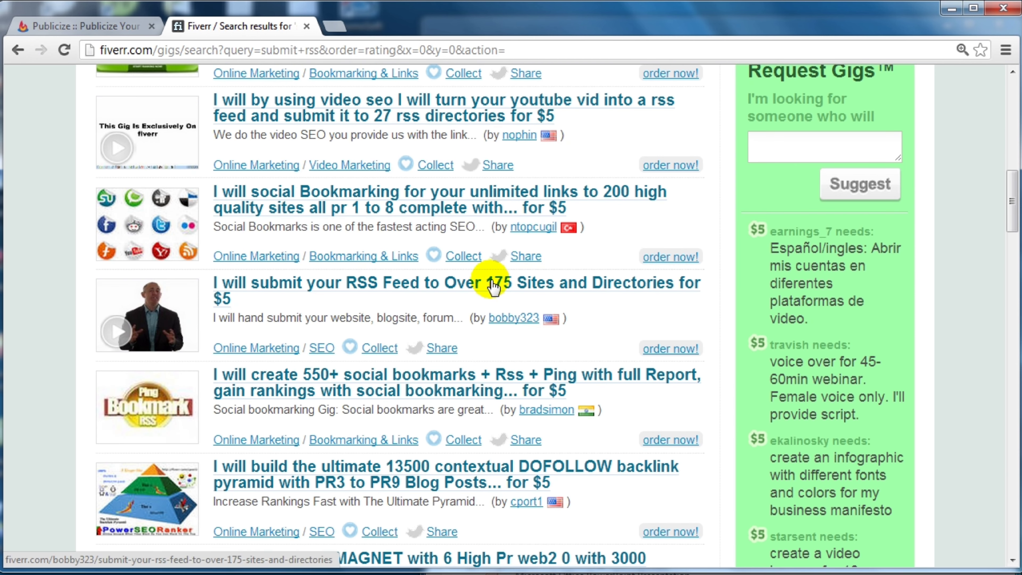
pyautogui.middleClick(465, 290)
# - Open the Mass Syndication Alchemy gig and the 20 high page rank RSS directories gig in new tabs, and scan the remaining results
pyautogui.scroll(-4, 448, 299)
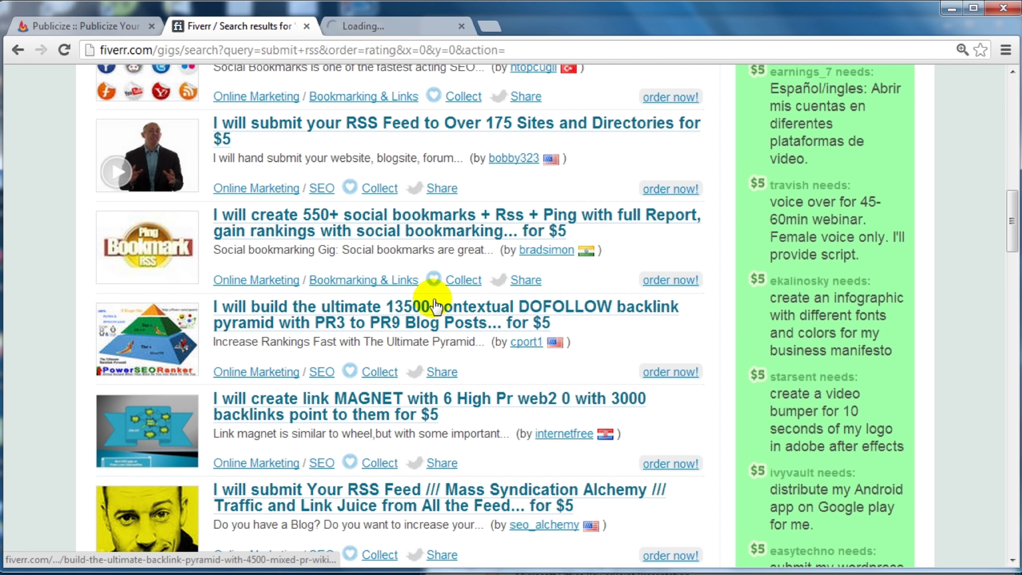
pyautogui.scroll(-2, 407, 334)
pyautogui.scroll(-2, 407, 334)
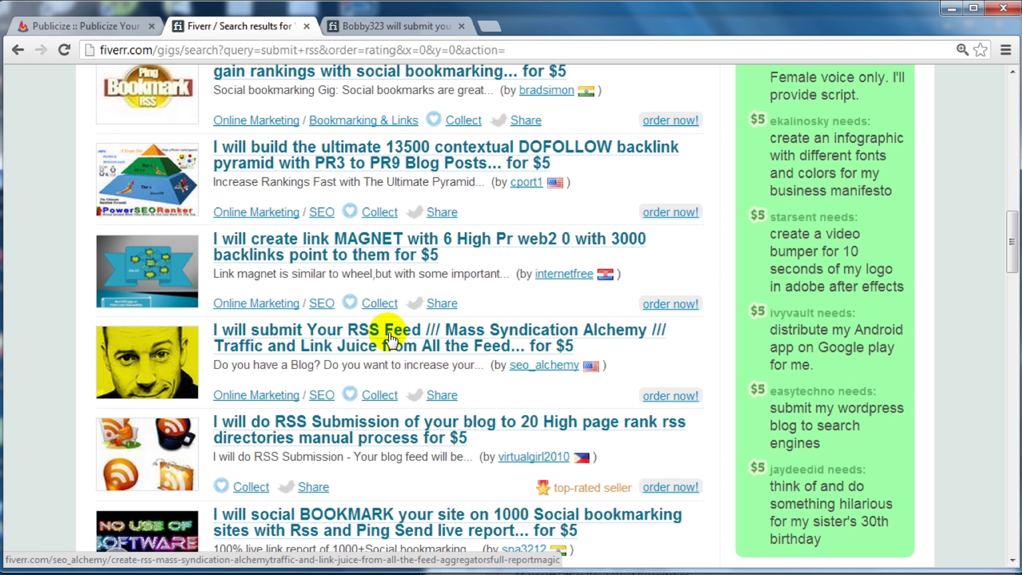
pyautogui.middleClick(499, 342)
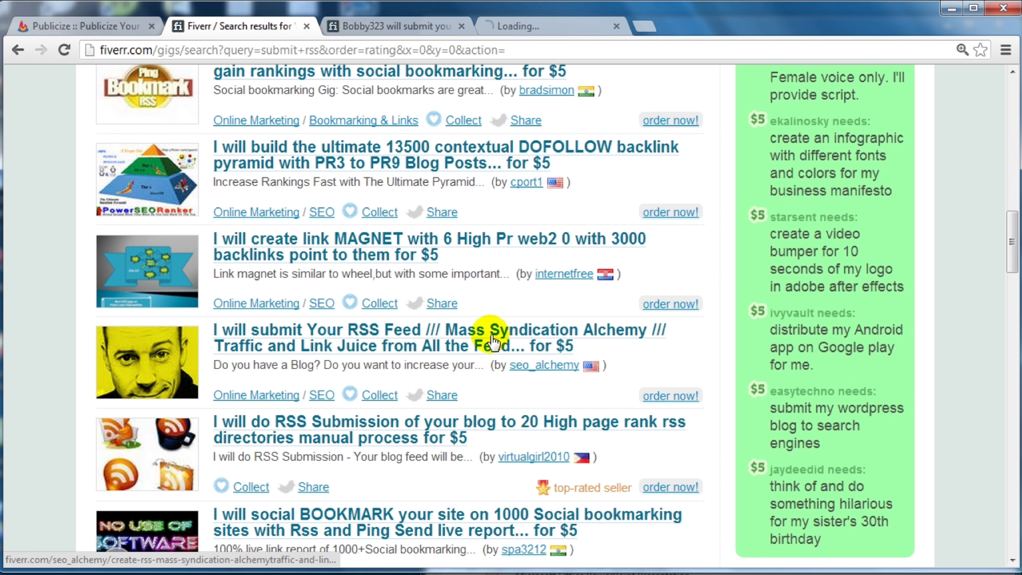
pyautogui.scroll(-2, 365, 358)
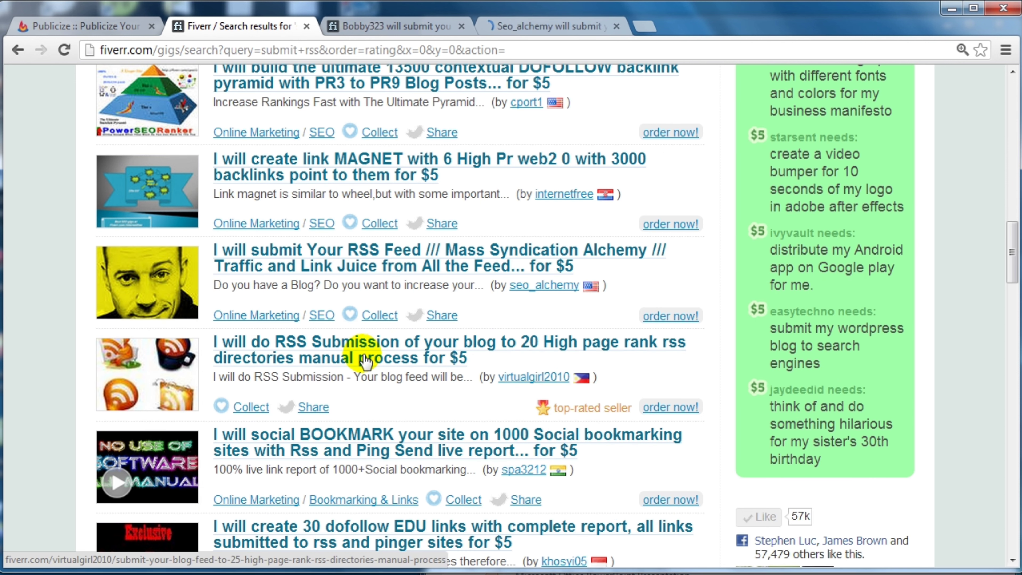
pyautogui.middleClick(365, 360)
pyautogui.scroll(-2, 367, 361)
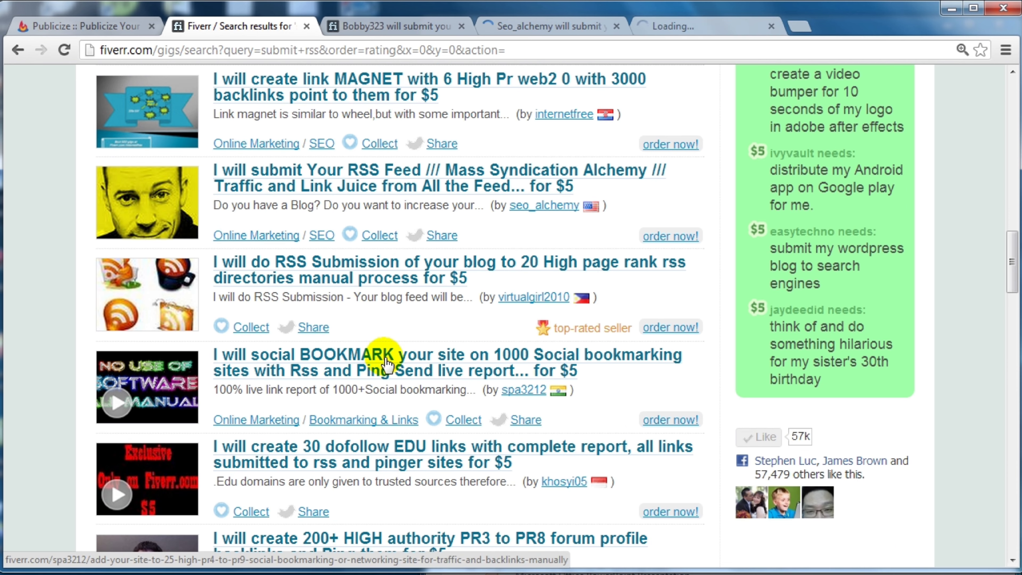
pyautogui.scroll(-2, 386, 369)
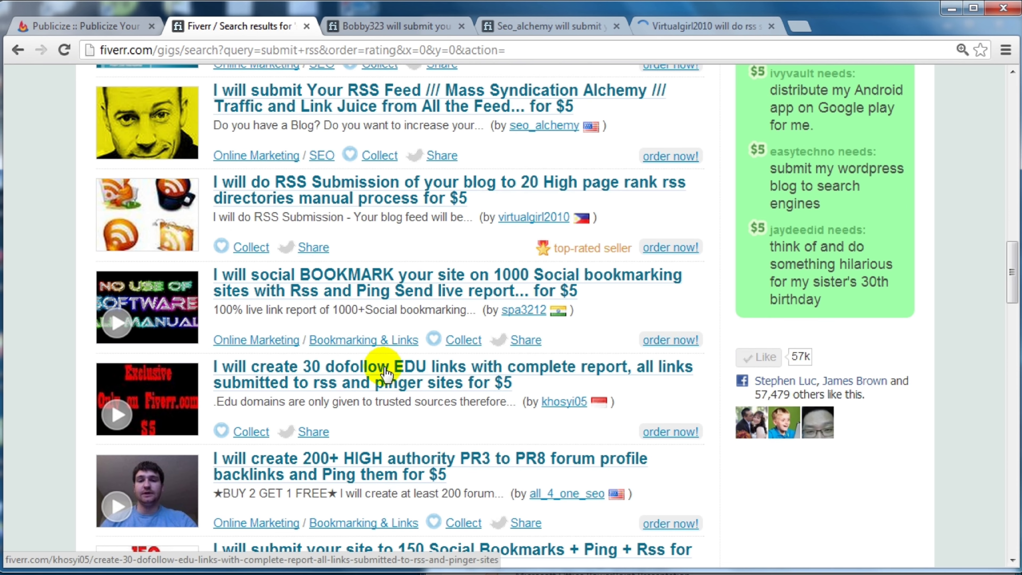
pyautogui.scroll(-2, 386, 370)
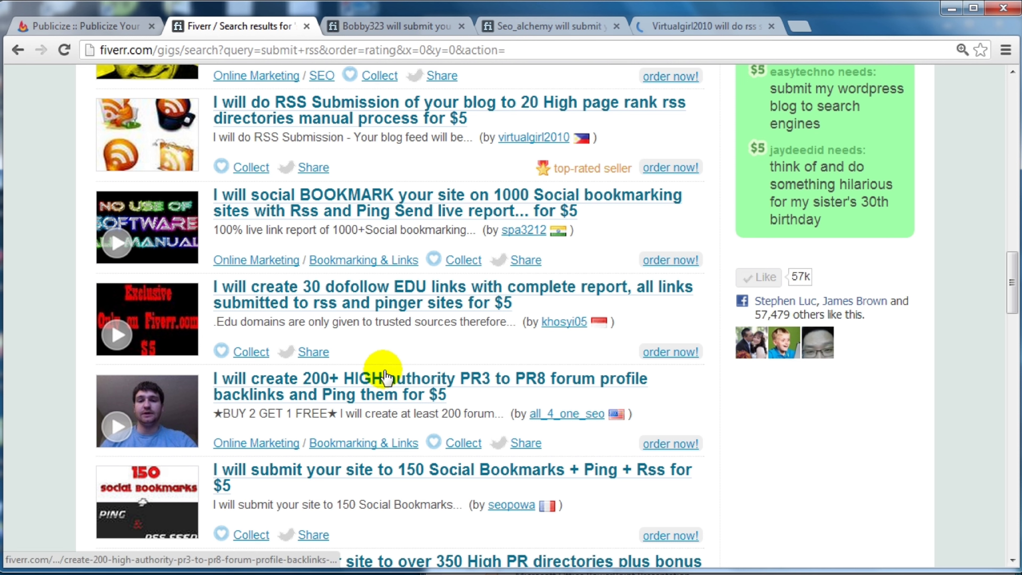
pyautogui.scroll(-2, 388, 365)
pyautogui.scroll(8, 367, 116)
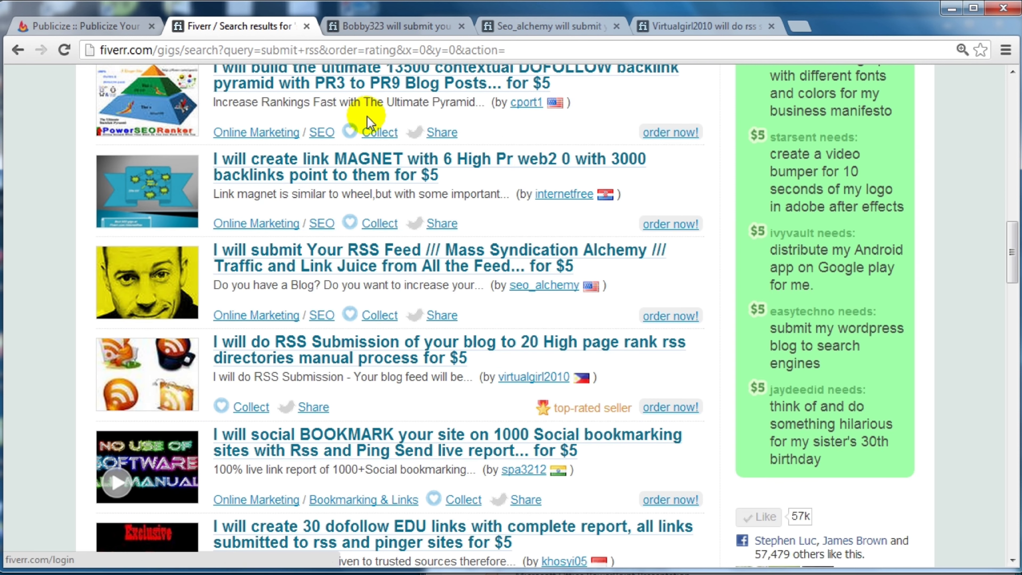
# - Review the description, gig extras and buyer feedback of the gig covering over 175 sites and directories
pyautogui.click(424, 29)
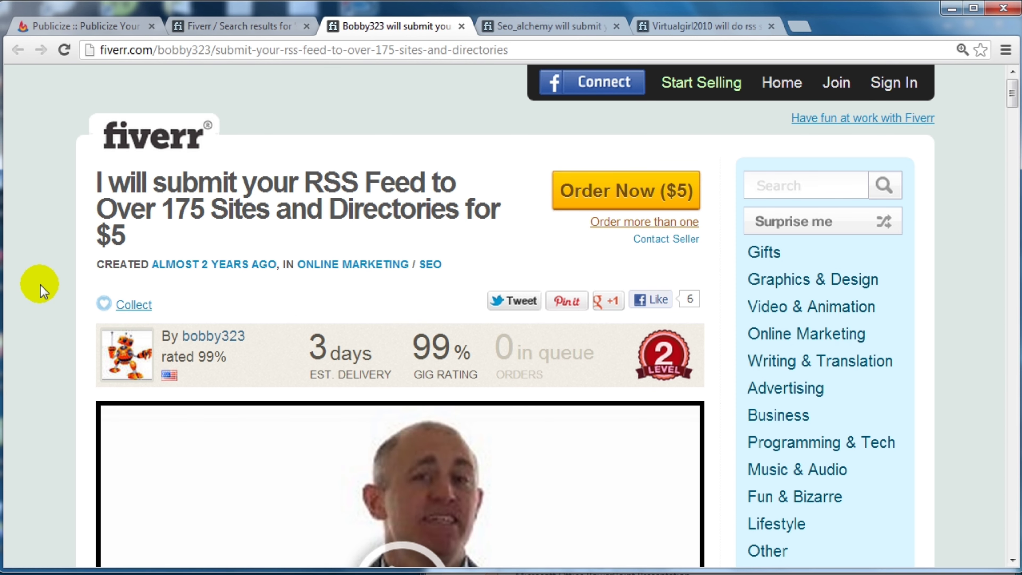
pyautogui.scroll(-7, 81, 346)
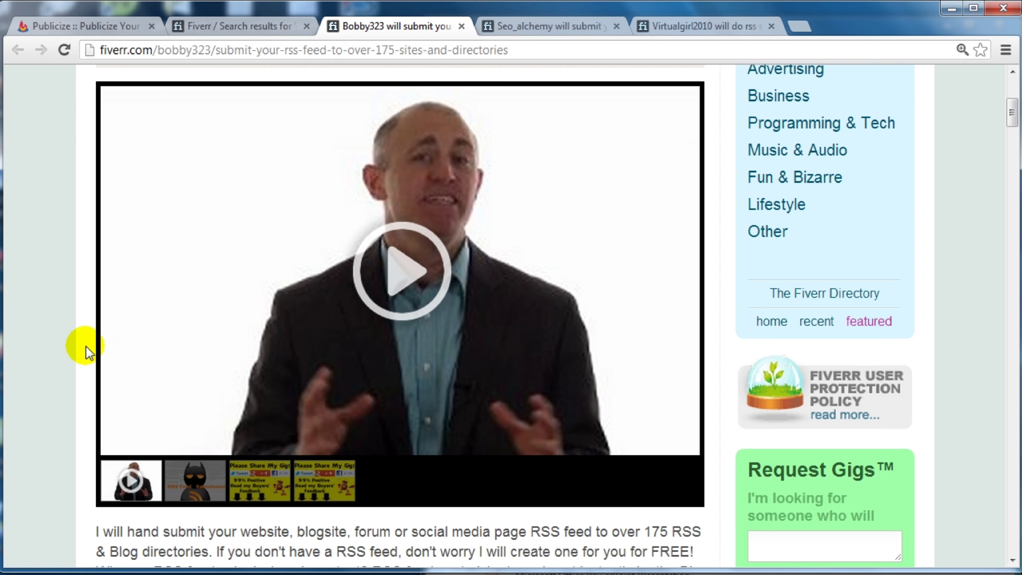
pyautogui.scroll(-5, 75, 347)
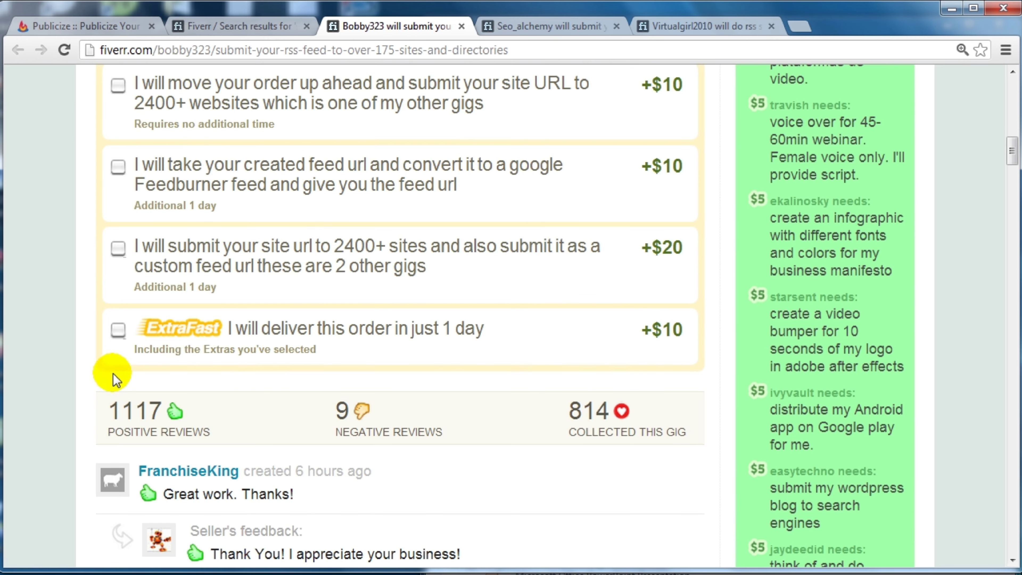
pyautogui.scroll(6, 68, 395)
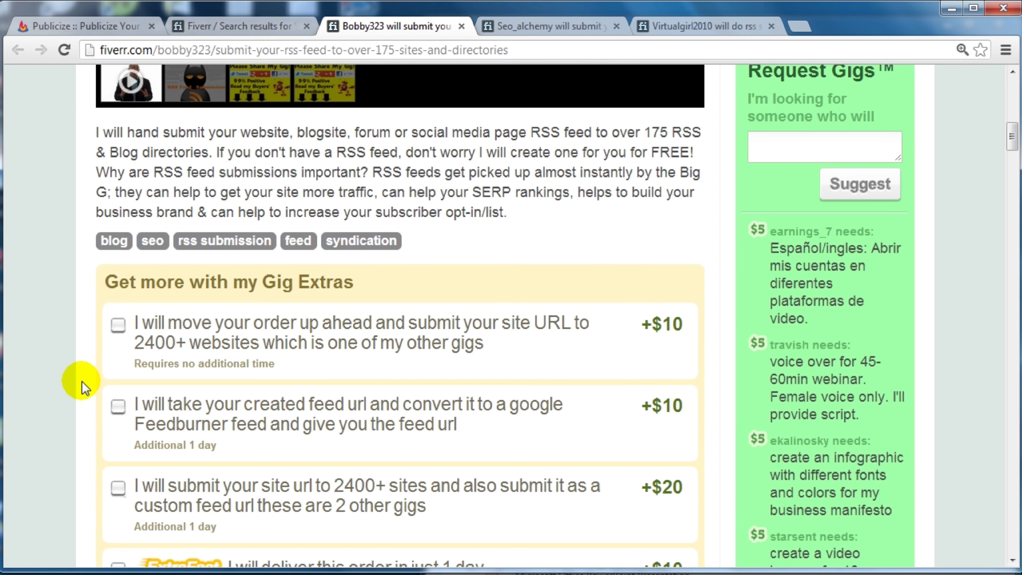
pyautogui.scroll(-2, 81, 381)
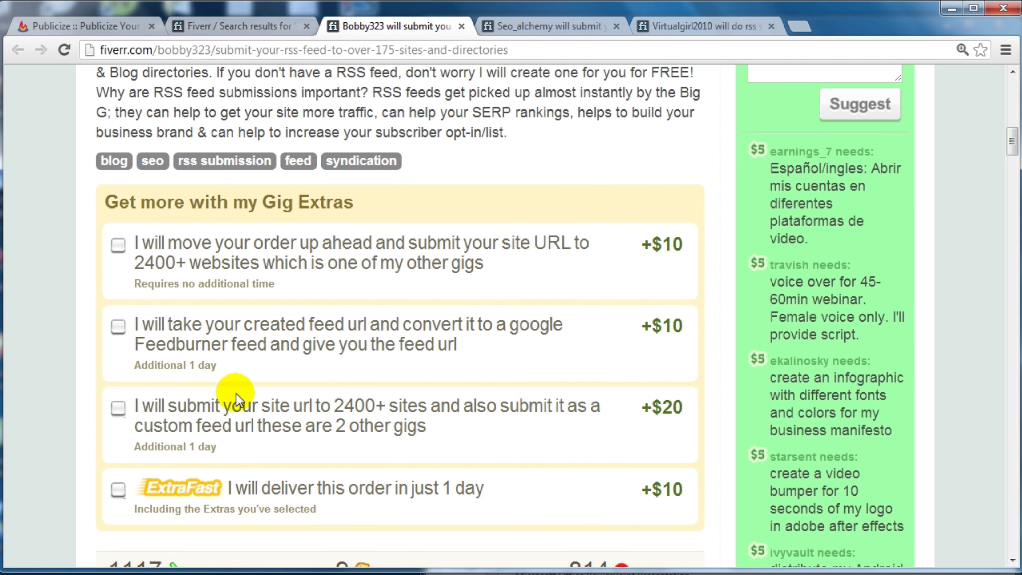
pyautogui.scroll(-8, 542, 312)
pyautogui.scroll(-10, 541, 312)
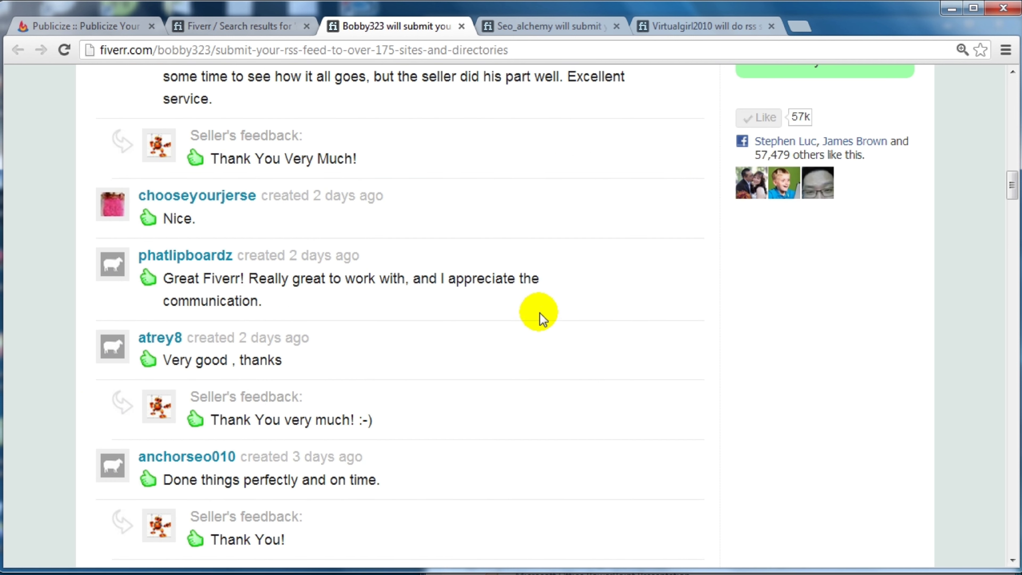
pyautogui.scroll(-11, 523, 320)
pyautogui.scroll(11, 522, 324)
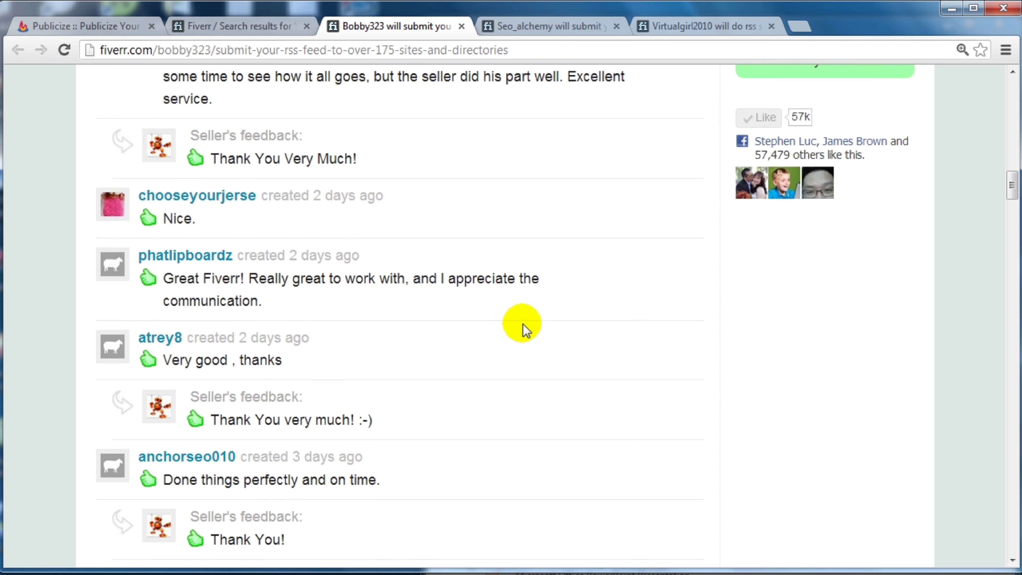
pyautogui.scroll(-14, 520, 327)
pyautogui.scroll(-4, 519, 331)
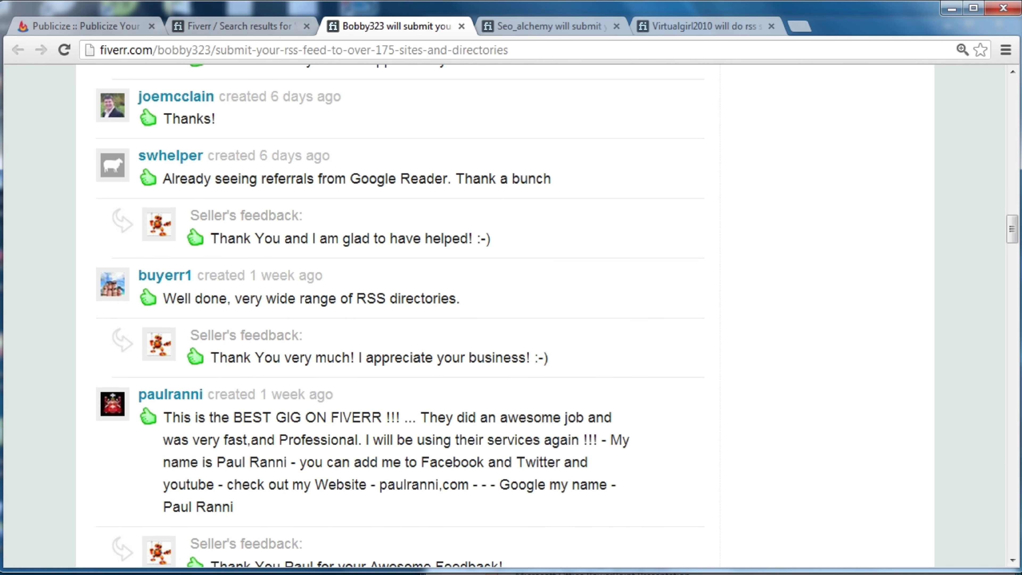
pyautogui.moveTo(1011, 229); pyautogui.dragTo(1006, 27)
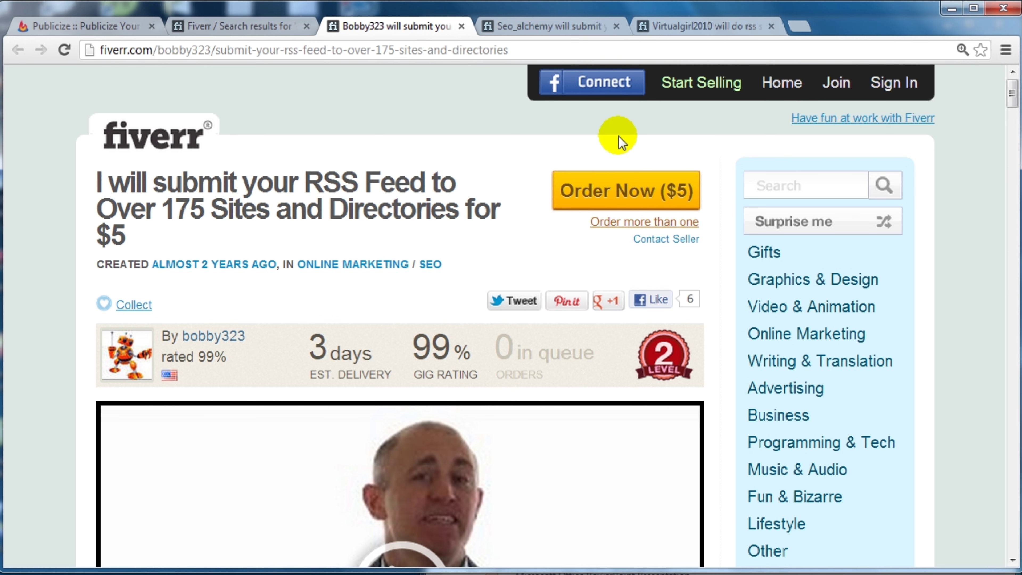
# - Look through the Mass Syndication Alchemy gig's rating, extras and reviews
pyautogui.click(541, 28)
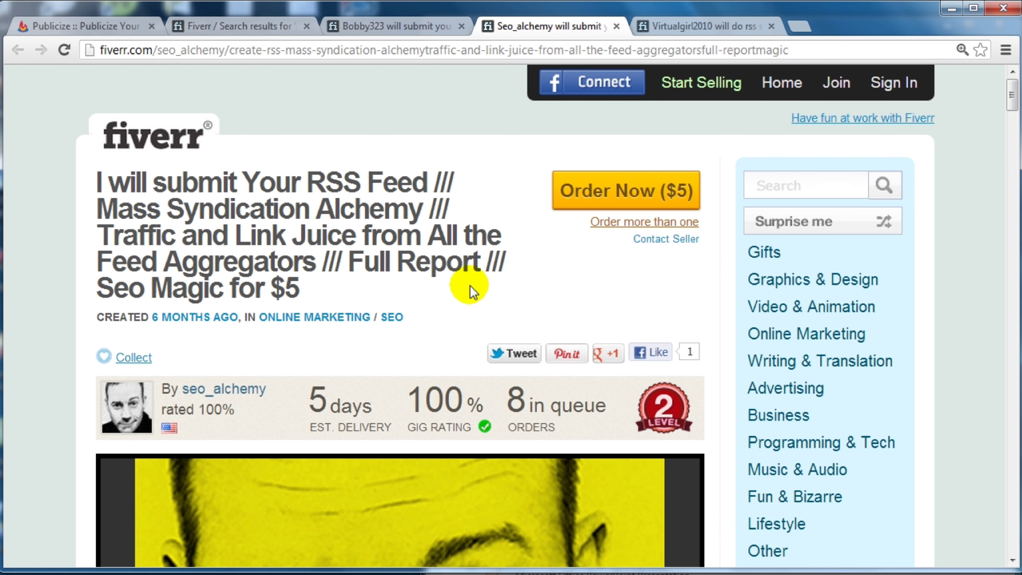
pyautogui.scroll(-10, 463, 285)
pyautogui.scroll(-5, 464, 291)
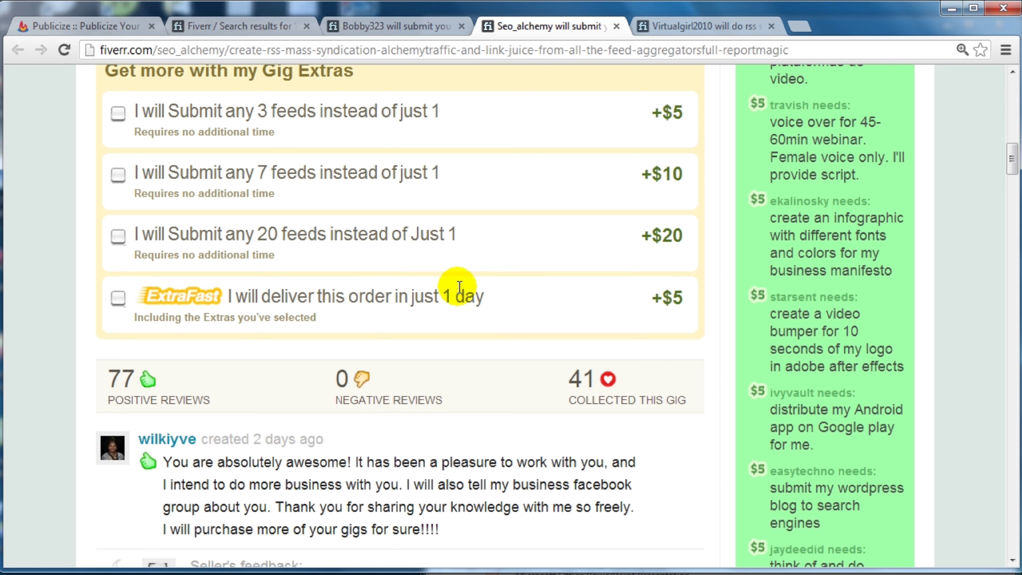
# - Examine the gig offering manual RSS submission to 20 high page rank directories, including its title and seller rating
pyautogui.click(673, 26)
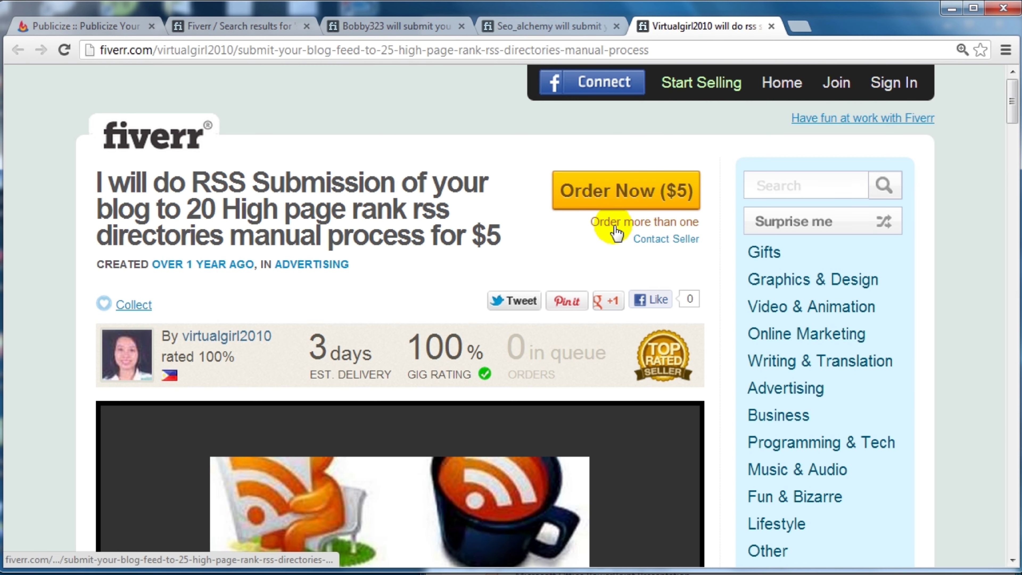
pyautogui.scroll(-5, 614, 228)
pyautogui.scroll(5, 575, 212)
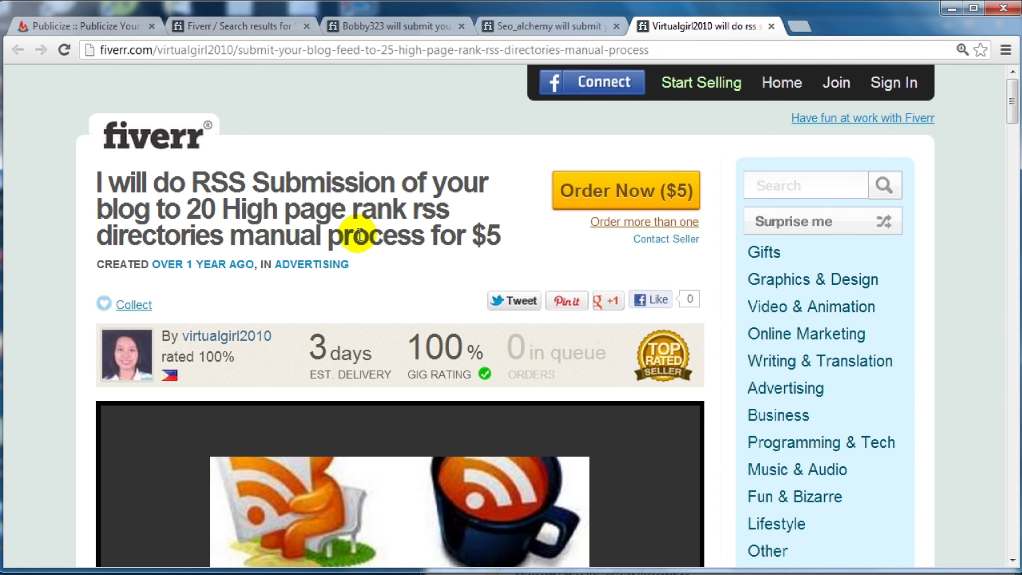
pyautogui.moveTo(191, 209); pyautogui.dragTo(406, 233)
pyautogui.click(406, 232)
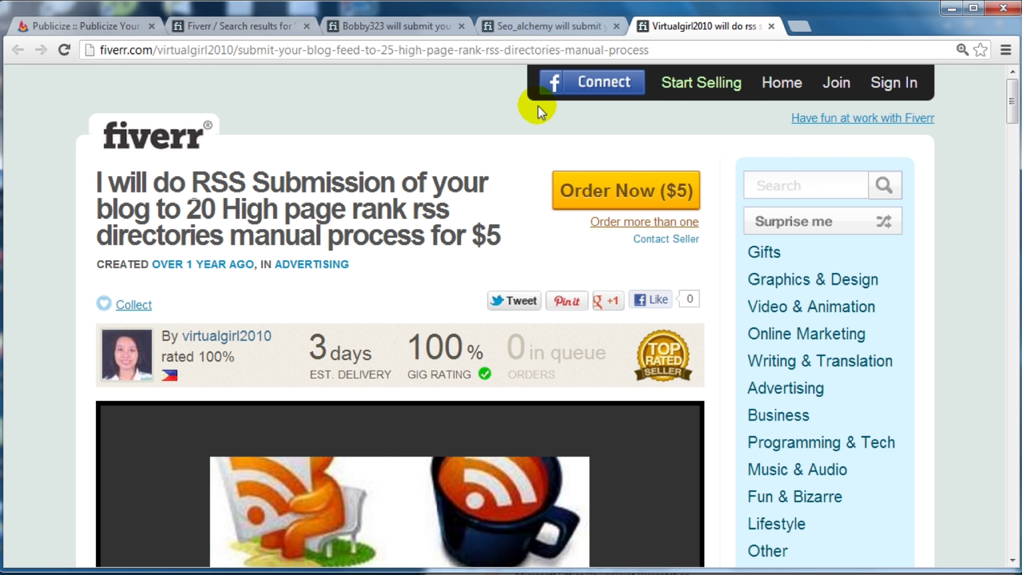
# - Return to the top of the Mass Syndication Alchemy gig and close the tab of the 175-site submission gig
pyautogui.click(541, 25)
pyautogui.scroll(10, 408, 124)
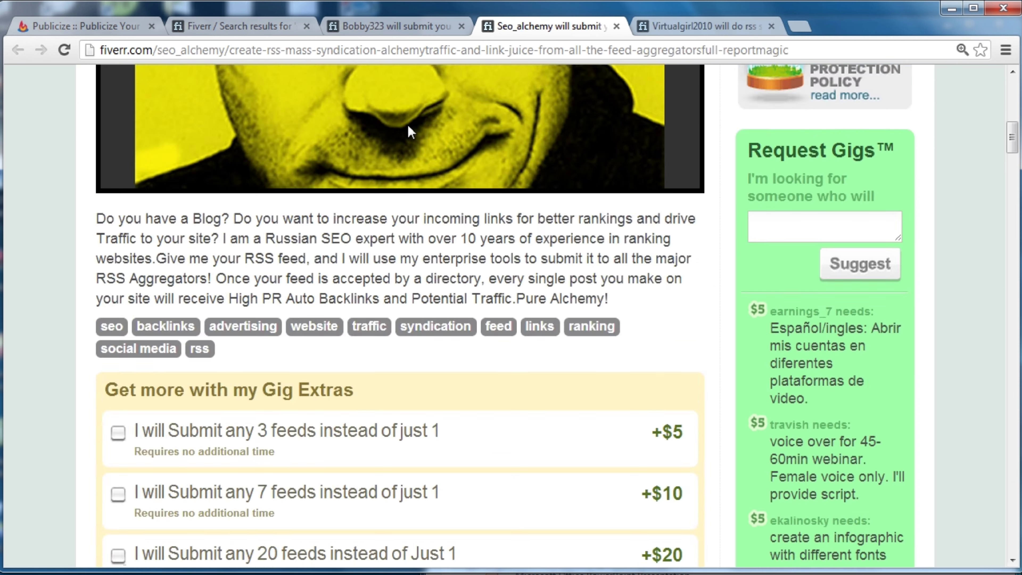
pyautogui.middleClick(417, 30)
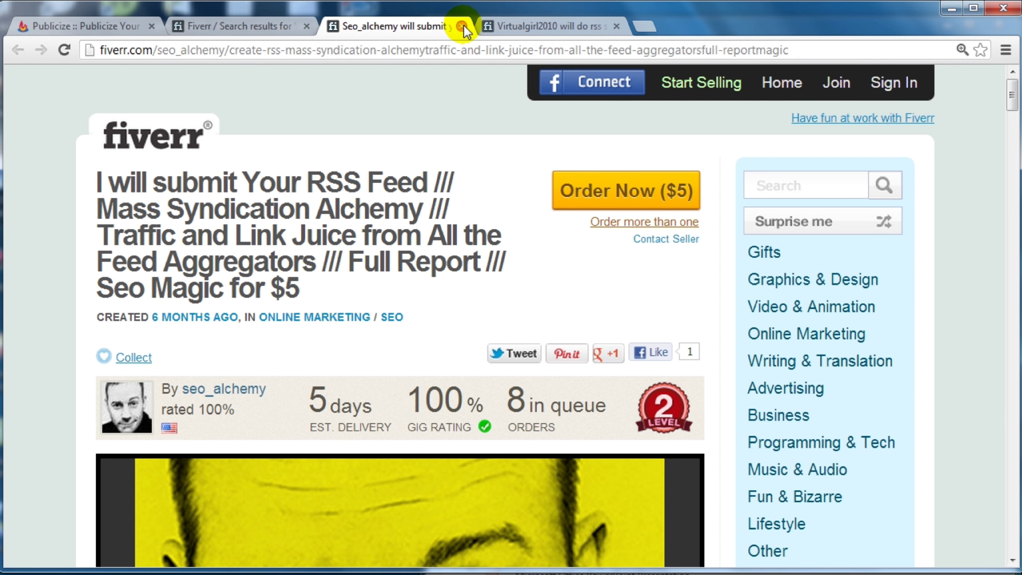
# - Check the Mass Syndication Alchemy gig's extras, close its tab, and highlight "manual process" in the remaining gig's title
pyautogui.scroll(-5, 418, 246)
pyautogui.scroll(-10, 418, 246)
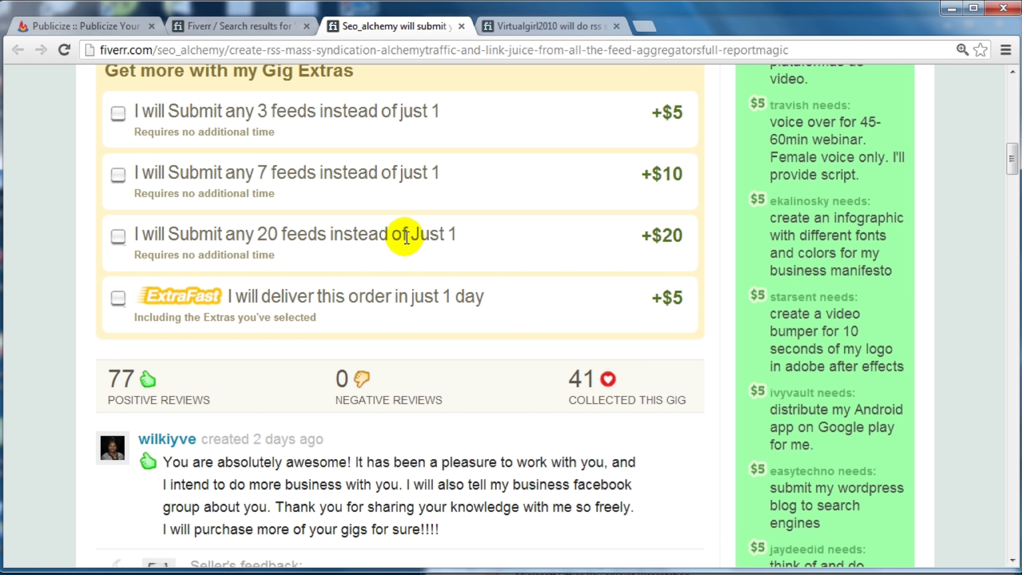
pyautogui.click(462, 27)
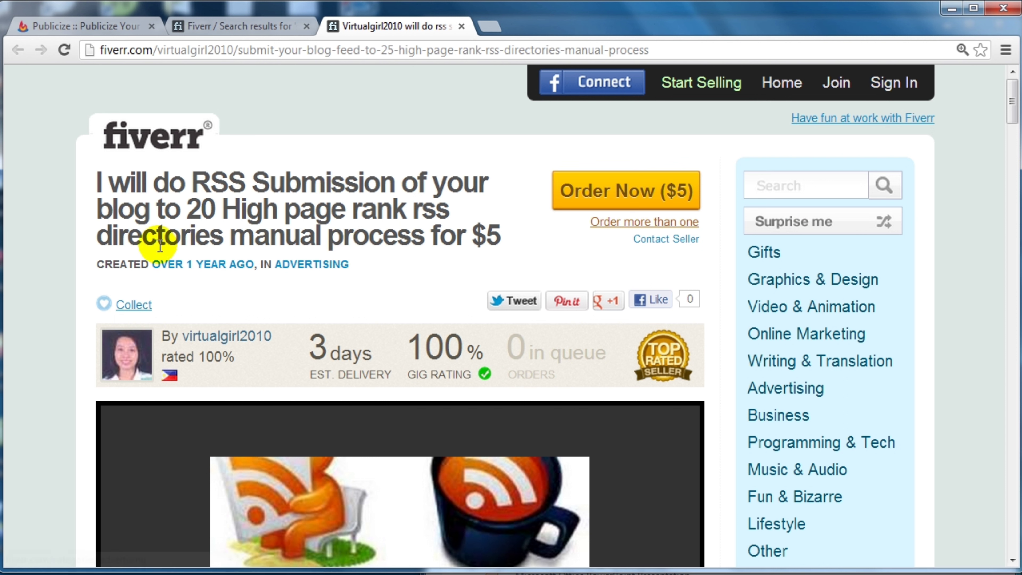
pyautogui.moveTo(231, 237); pyautogui.dragTo(423, 235)
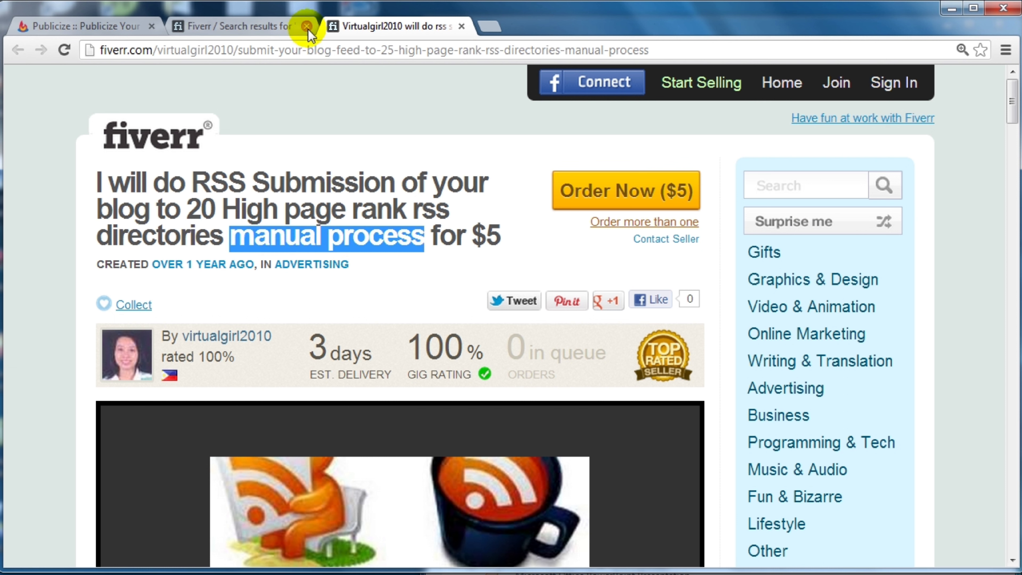
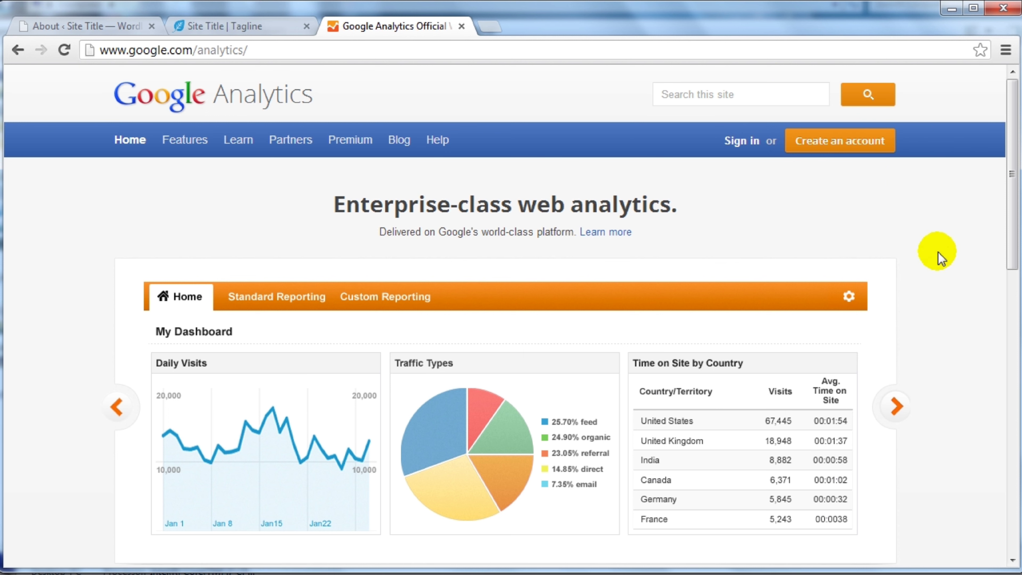
# - Look over the Google Analytics home page, including the sample dashboard and the measurement tools section
pyautogui.scroll(-4, 943, 259)
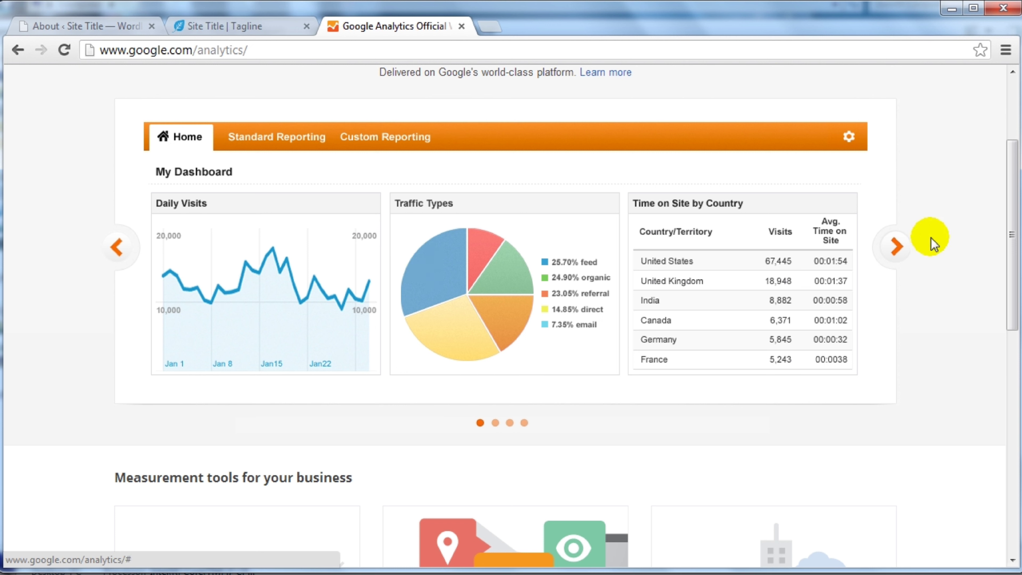
pyautogui.click(945, 232)
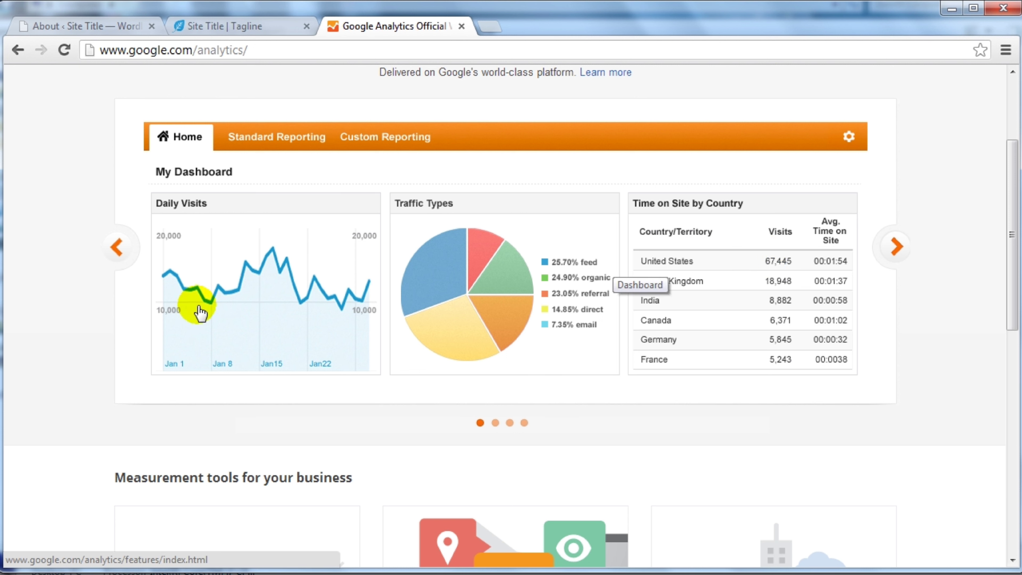
pyautogui.scroll(-4, 942, 276)
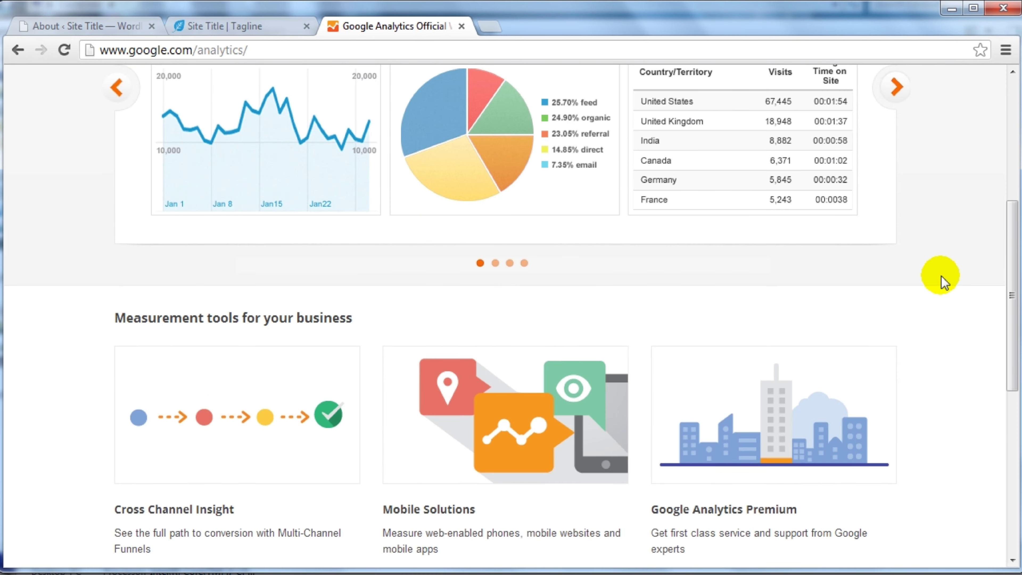
pyautogui.scroll(-4, 942, 276)
pyautogui.scroll(10, 938, 278)
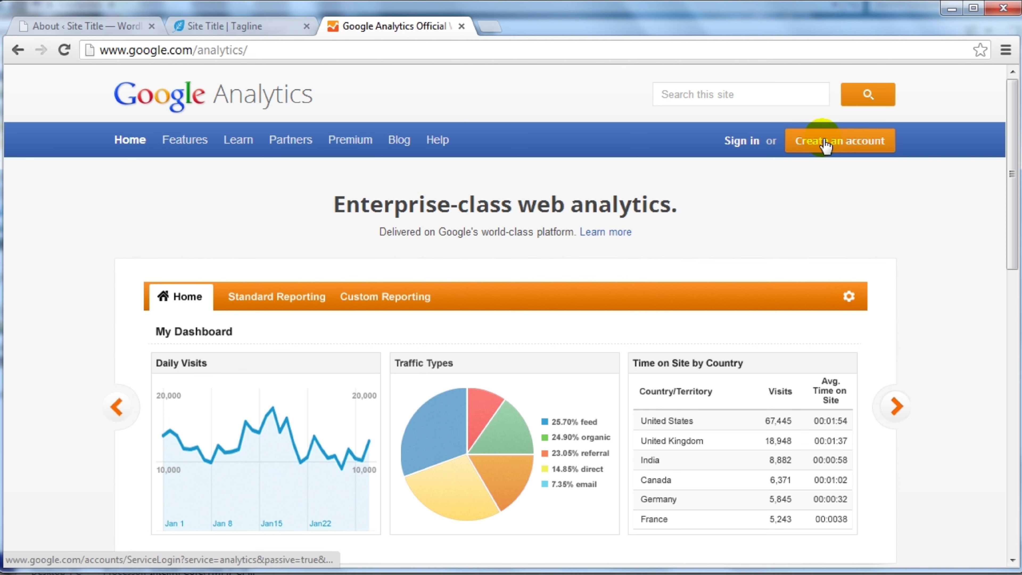
# - Sign in to Google Analytics and start adding a new account from the account administration page
pyautogui.click(741, 141)
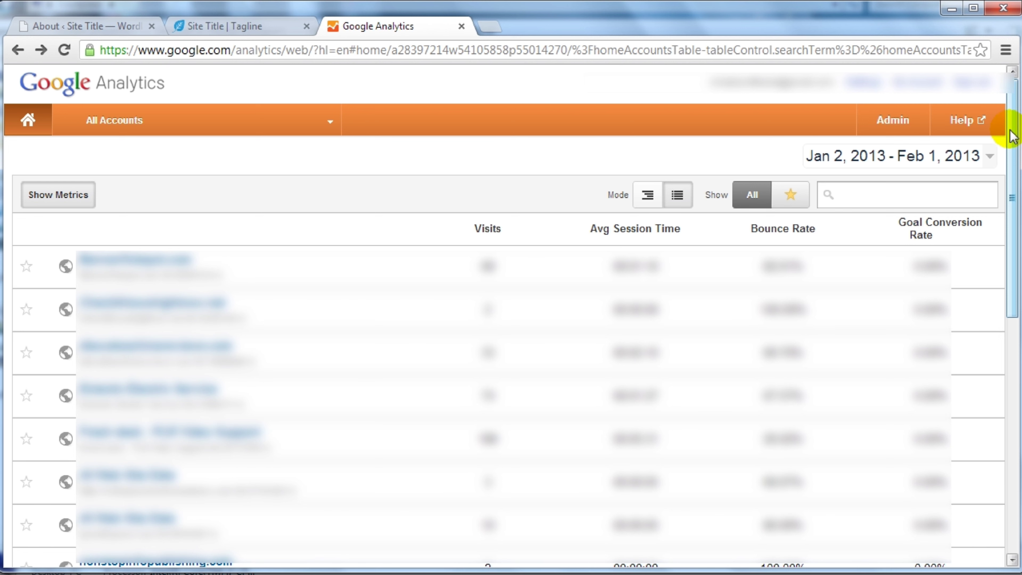
pyautogui.click(897, 123)
pyautogui.hotkey('ctrl', '+')
pyautogui.hotkey('ctrl', '+')
pyautogui.hotkey('ctrl', '+')
pyautogui.hotkey('ctrl', '+')
pyautogui.hotkey('ctrl', '+')
pyautogui.hotkey('ctrl', '+')
pyautogui.hotkey('ctrl', '+')
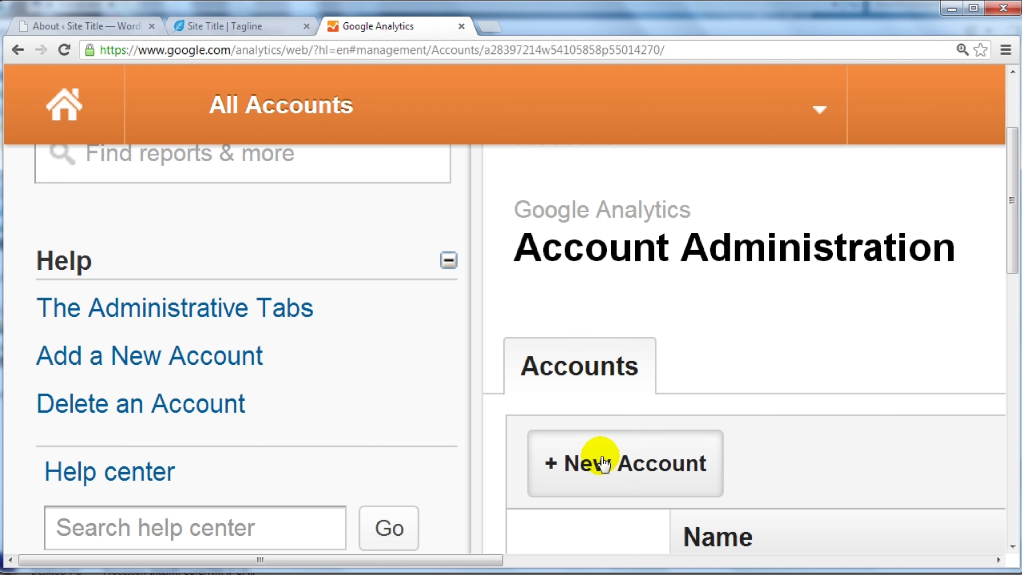
pyautogui.click(675, 468)
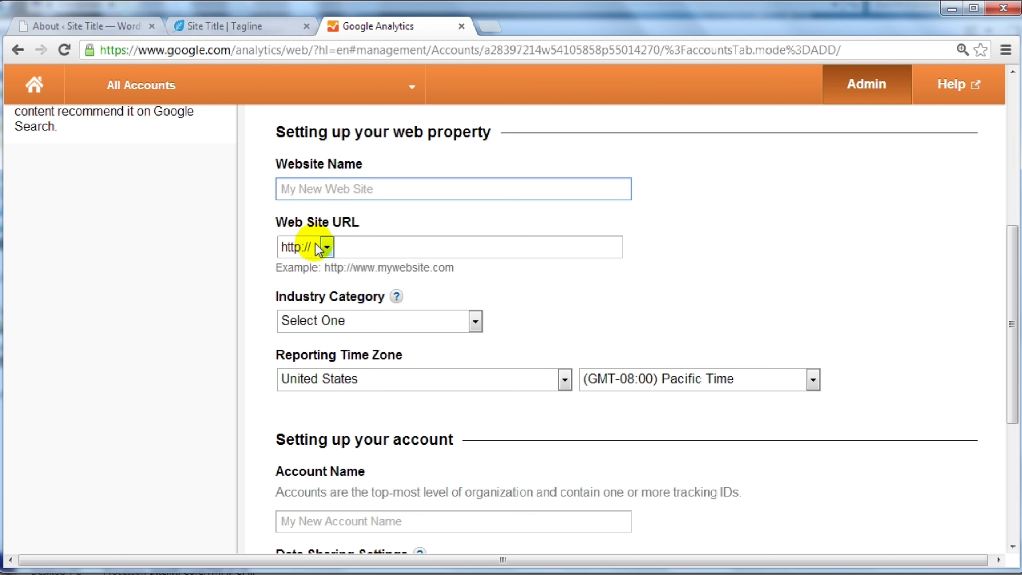
# - Name the new website "Internet Profits University" in the web property setup
pyautogui.click(416, 244)
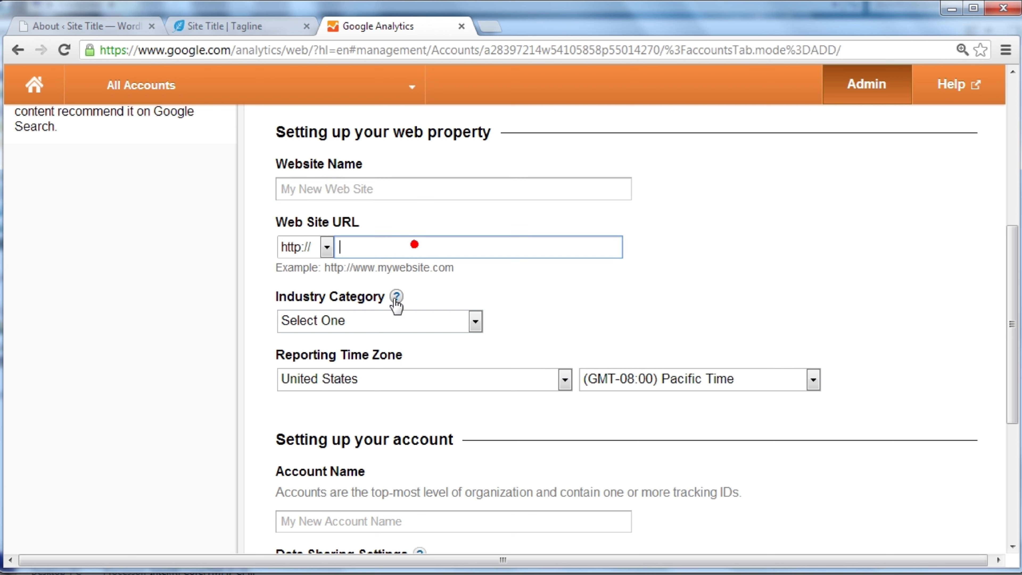
pyautogui.click(383, 316)
pyautogui.click(394, 189)
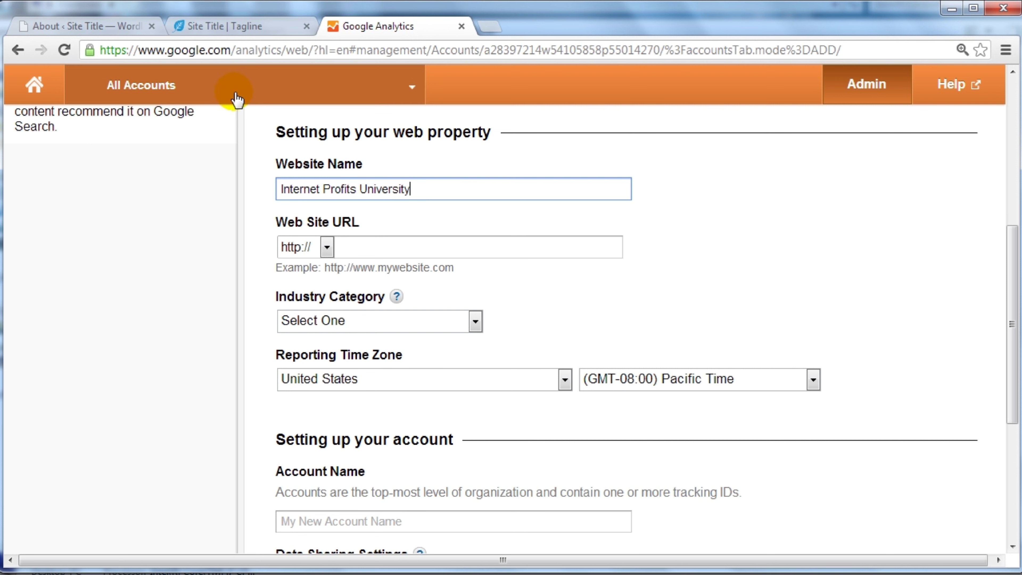
pyautogui.click(440, 245)
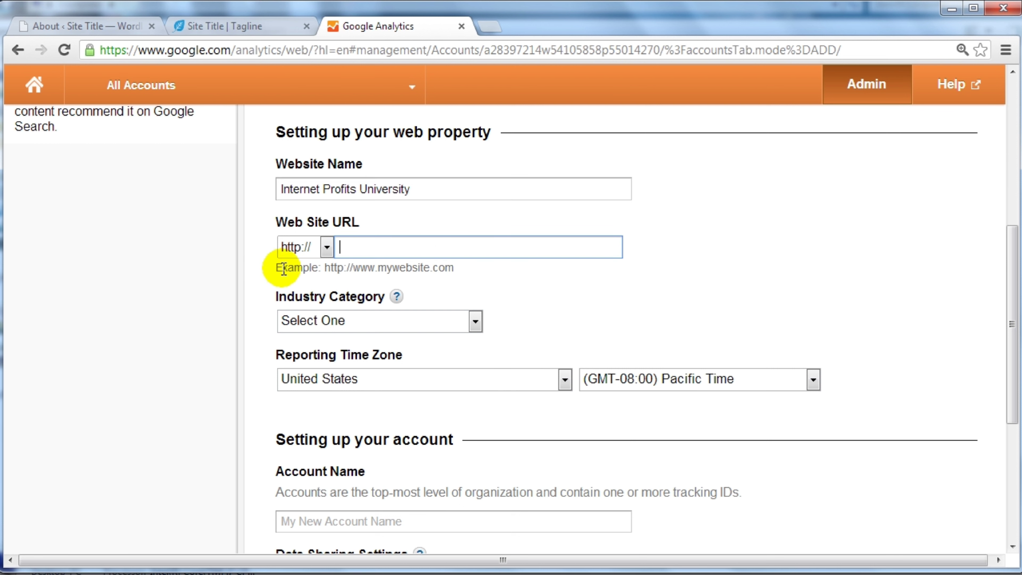
pyautogui.moveTo(281, 269); pyautogui.dragTo(360, 264)
pyautogui.click(358, 267)
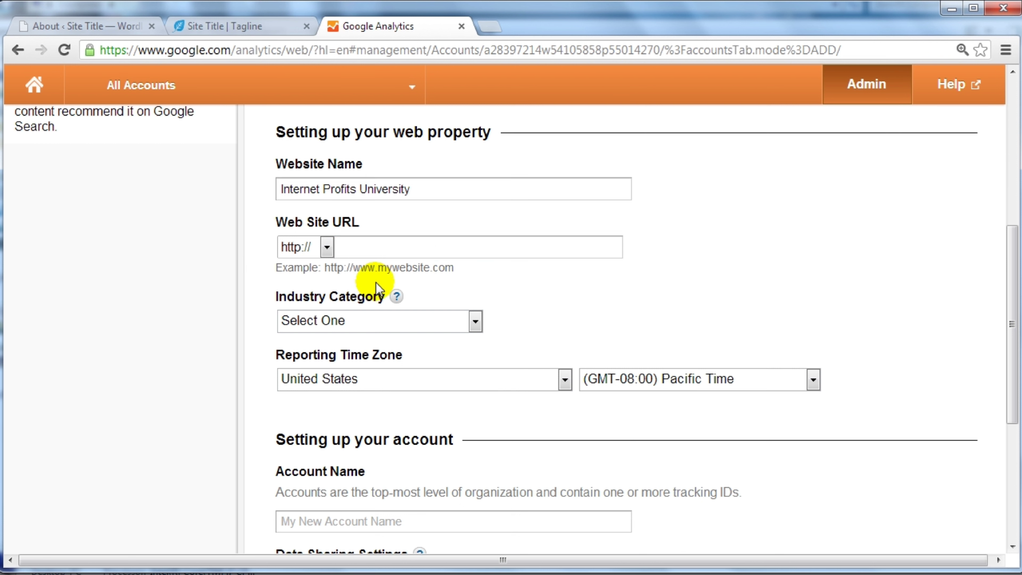
pyautogui.click(400, 245)
pyautogui.write('www.')
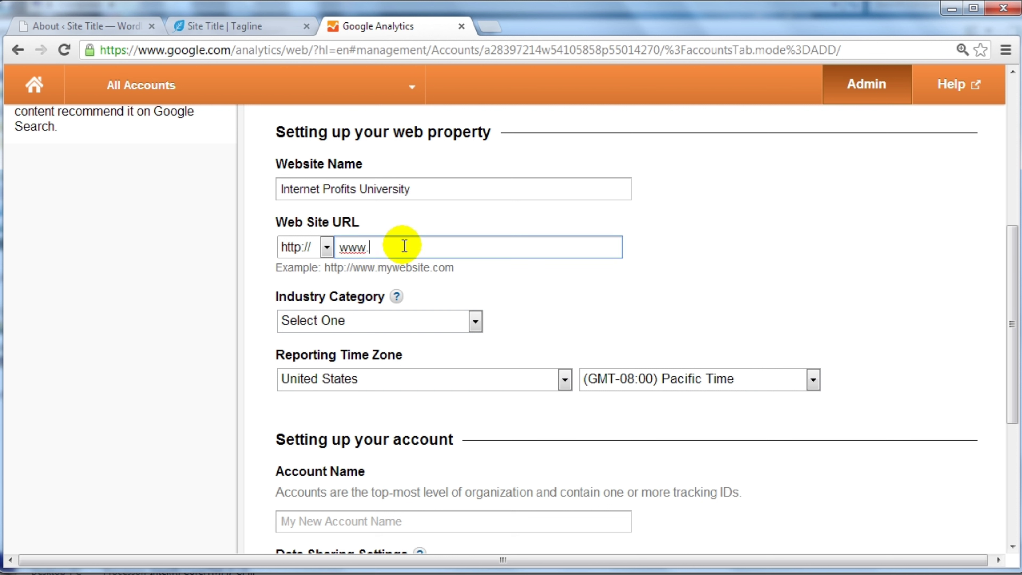
pyautogui.write('http://internetprofitsuniversity.com/')
pyautogui.click(402, 245)
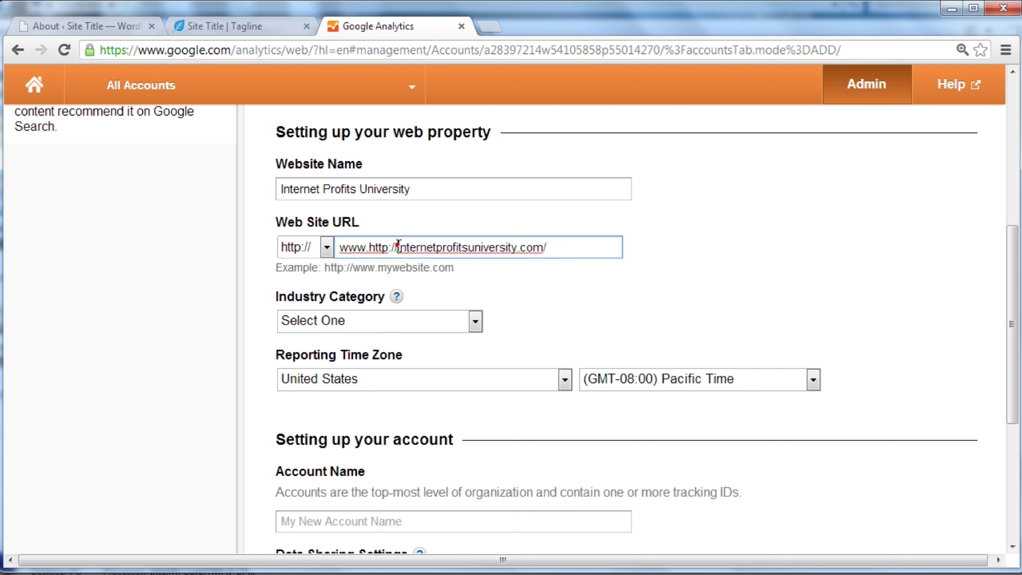
pyautogui.press('BackSpace')
pyautogui.press('BackSpace')
pyautogui.press('BackSpace')
pyautogui.press('BackSpace')
pyautogui.press('BackSpace')
pyautogui.press('BackSpace')
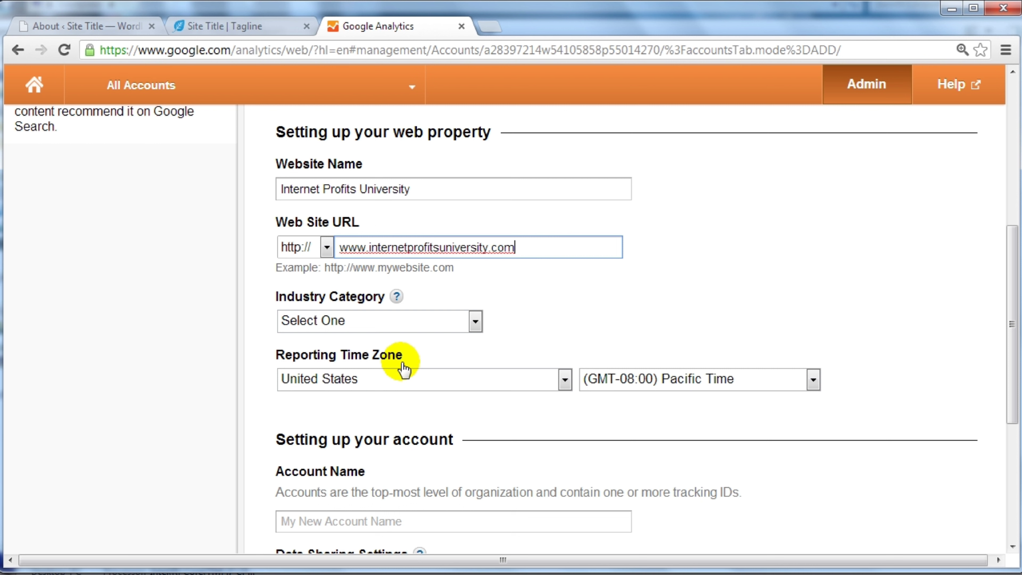
pyautogui.click(622, 309)
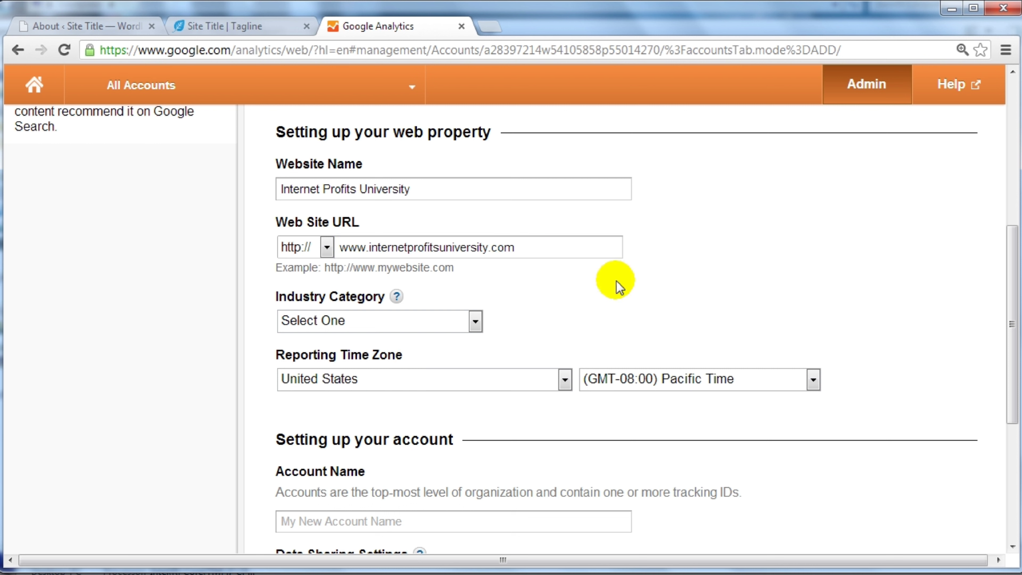
# - Choose Business and Industrial Markets as the industry category and (GMT-05:00) Eastern Time as the reporting time zone
pyautogui.click(475, 322)
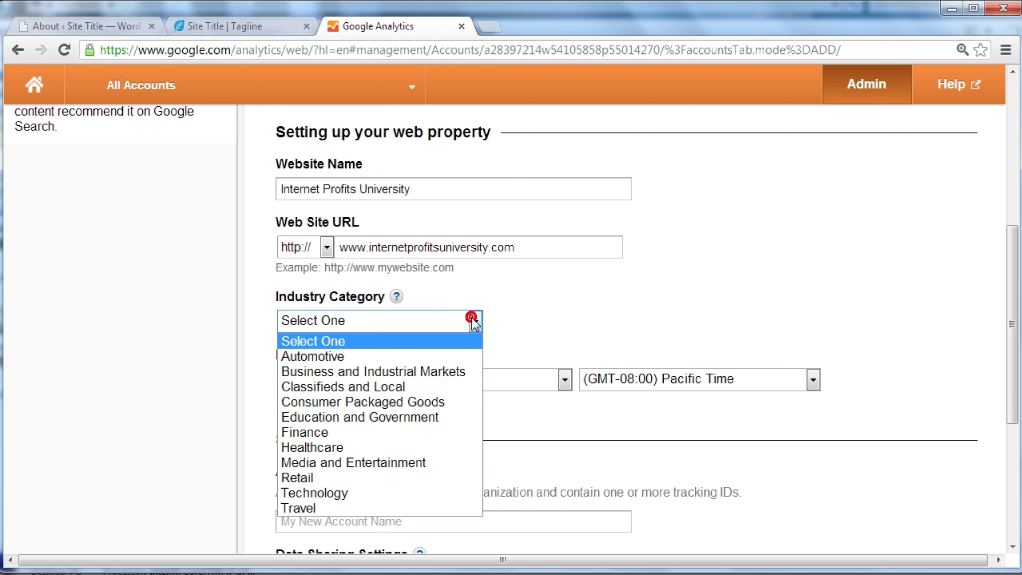
pyautogui.click(419, 367)
pyautogui.click(566, 316)
pyautogui.scroll(-2, 563, 308)
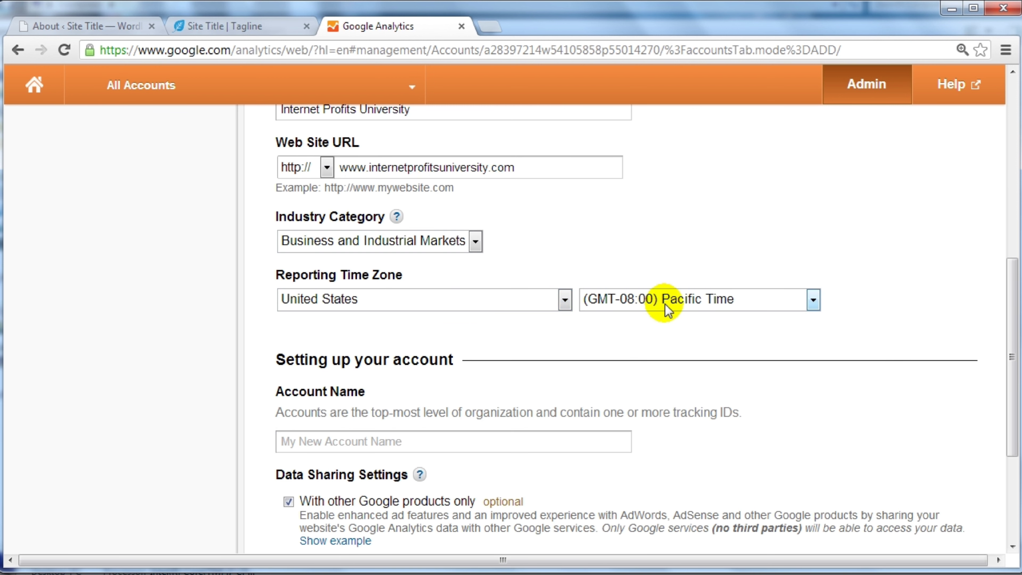
pyautogui.click(783, 299)
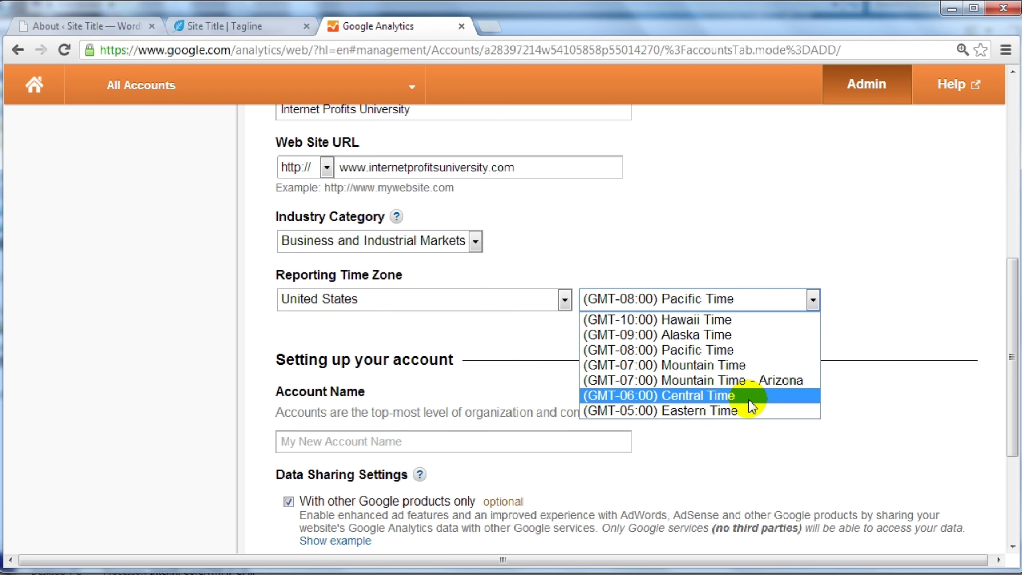
pyautogui.click(744, 412)
pyautogui.click(442, 358)
# - Name the new Analytics account "Internet Profits University"
pyautogui.scroll(-2, 443, 357)
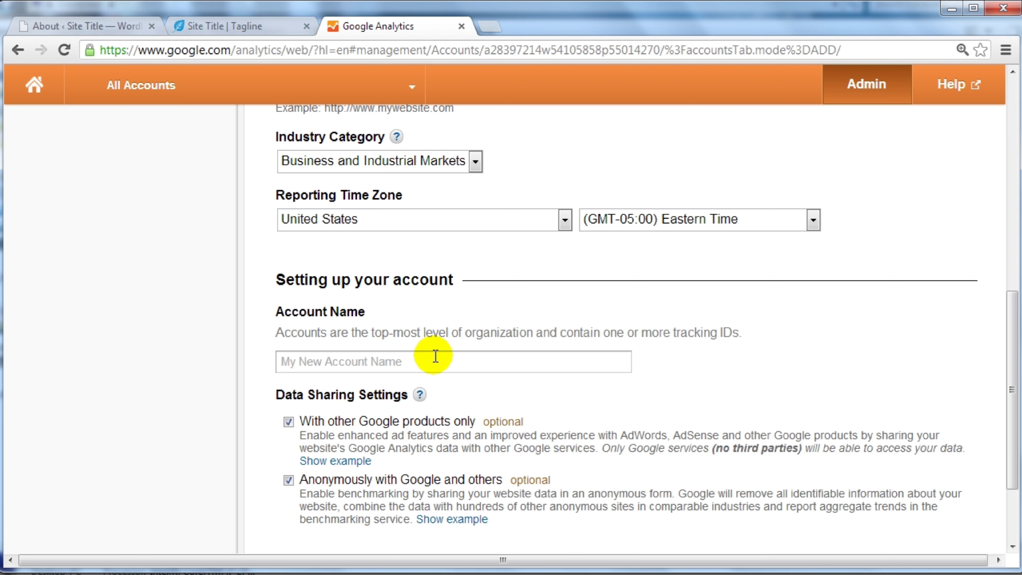
pyautogui.click(436, 356)
pyautogui.write('Internet Profits University')
pyautogui.scroll(-1, 435, 361)
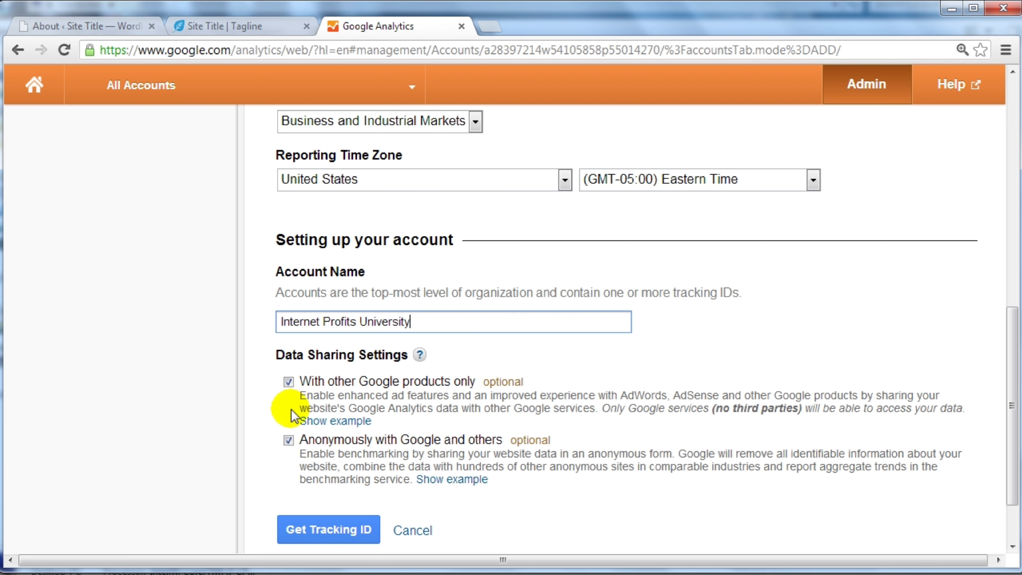
# - Request the tracking ID and accept the Google Analytics terms of service for the United States
pyautogui.click(332, 531)
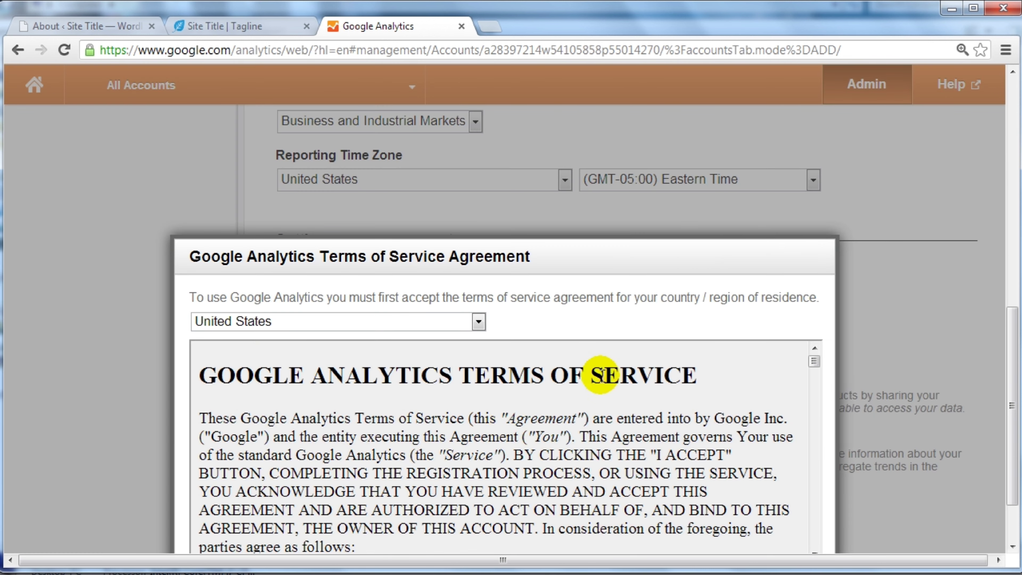
pyautogui.scroll(-5, 612, 368)
pyautogui.scroll(-2, 833, 294)
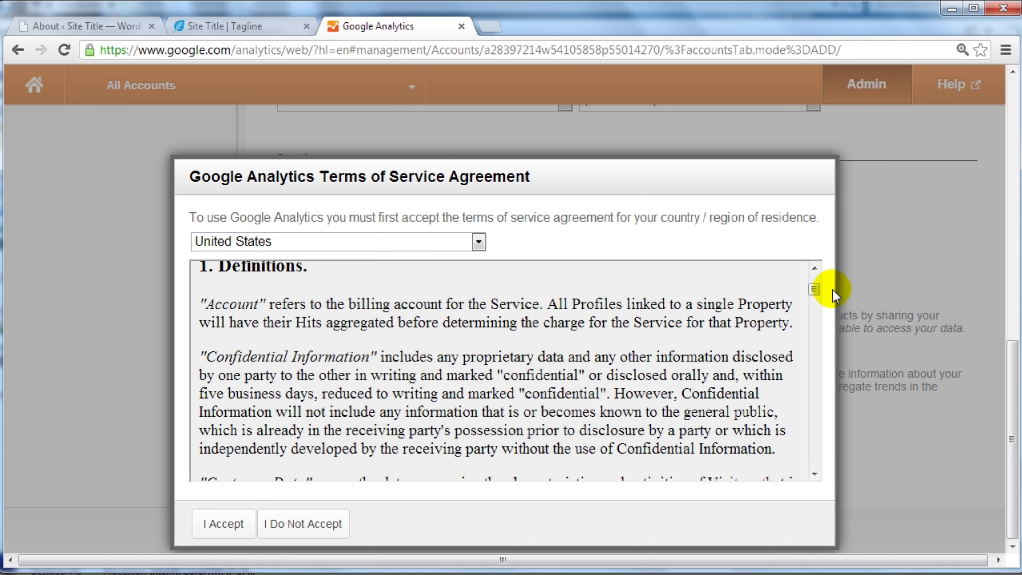
pyautogui.click(238, 525)
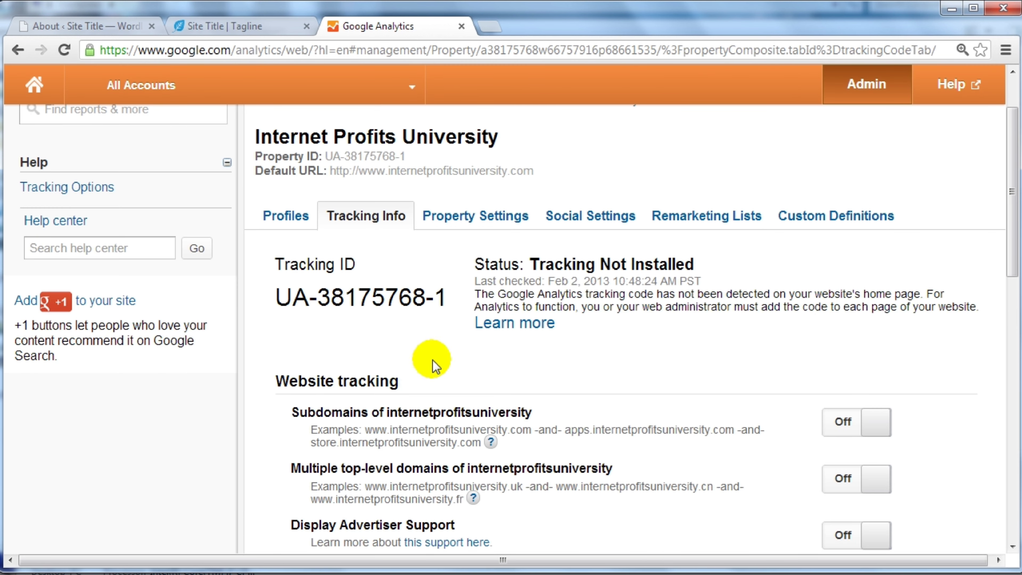
# - Examine the new property's tracking ID, website tracking options and JavaScript tracking code
pyautogui.moveTo(277, 296); pyautogui.dragTo(445, 297)
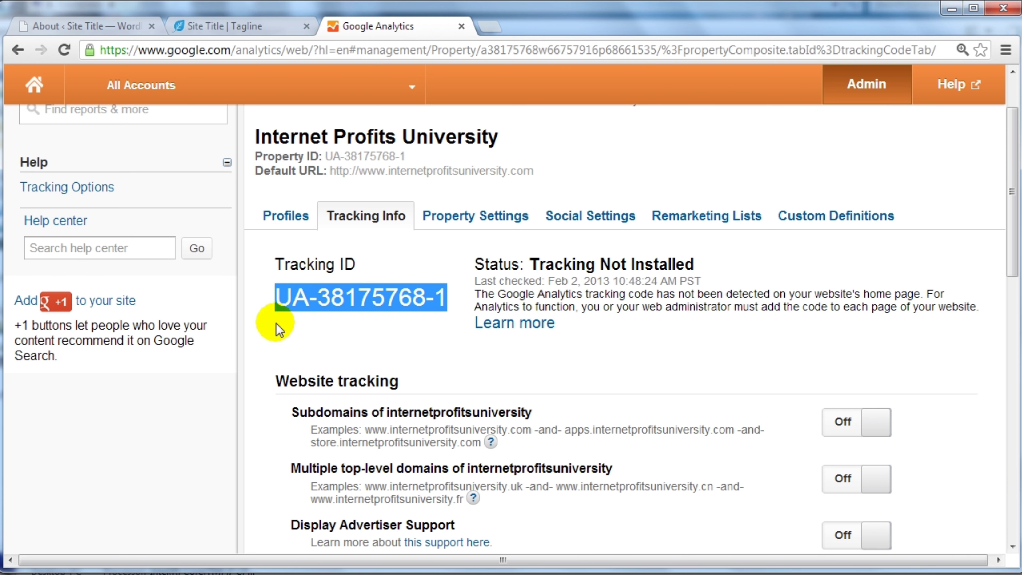
pyautogui.scroll(-10, 258, 381)
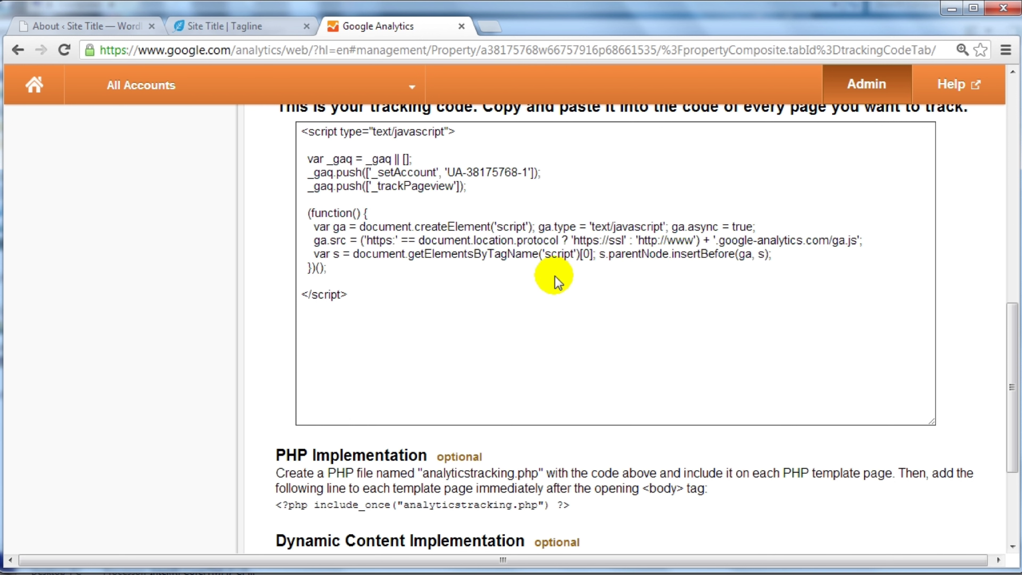
pyautogui.scroll(4, 548, 278)
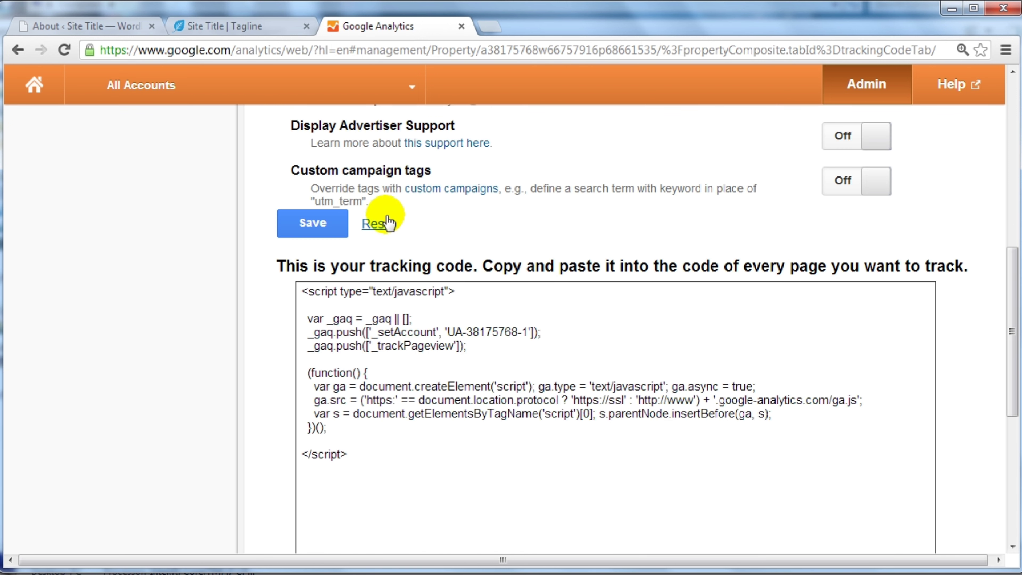
pyautogui.scroll(-2, 374, 398)
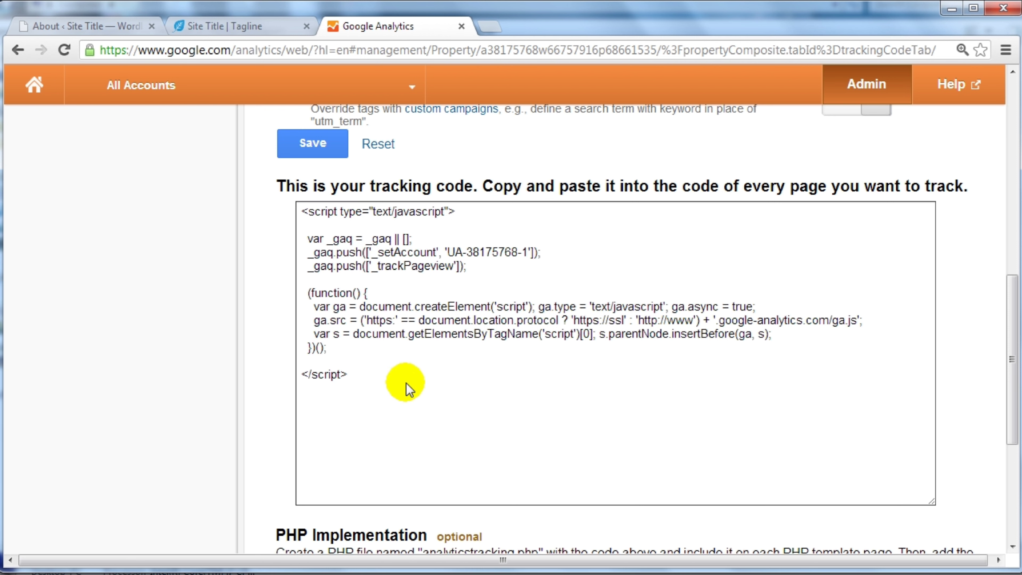
pyautogui.scroll(7, 265, 272)
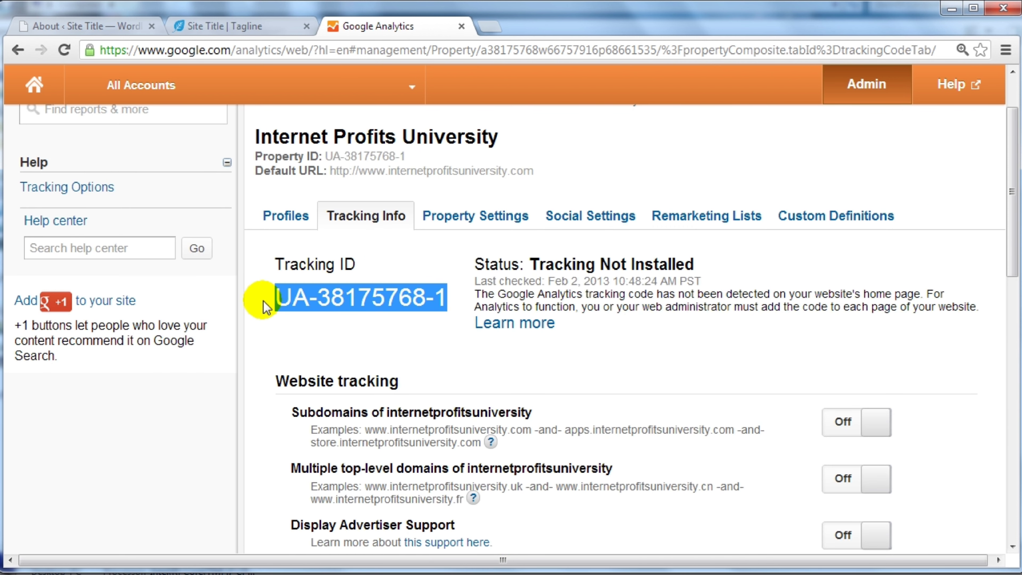
# - Copy the Internet Profits University property's tracking ID
pyautogui.click(278, 296)
pyautogui.moveTo(281, 297); pyautogui.dragTo(446, 297)
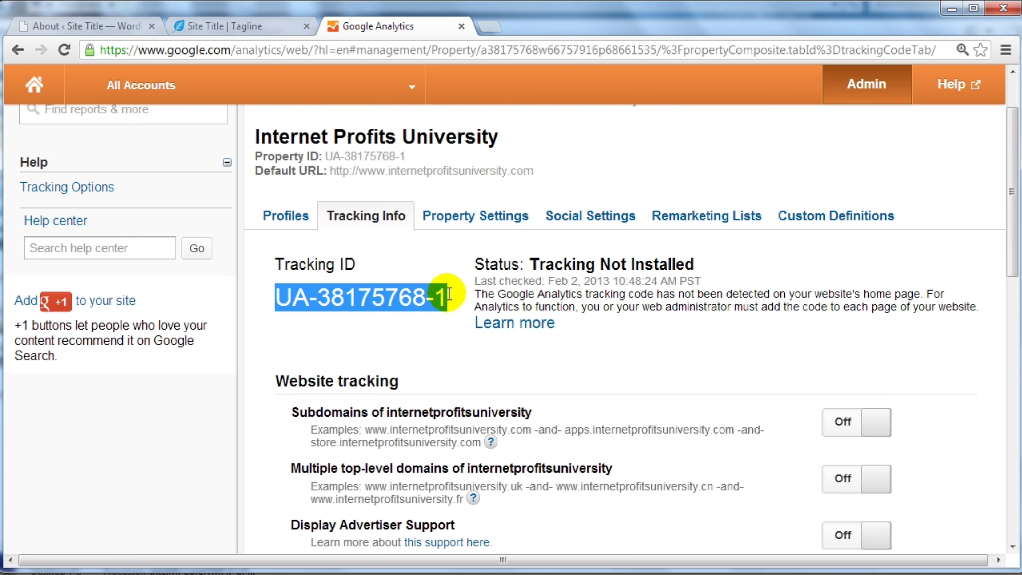
pyautogui.rightClick(430, 294)
pyautogui.click(447, 303)
pyautogui.click(442, 300)
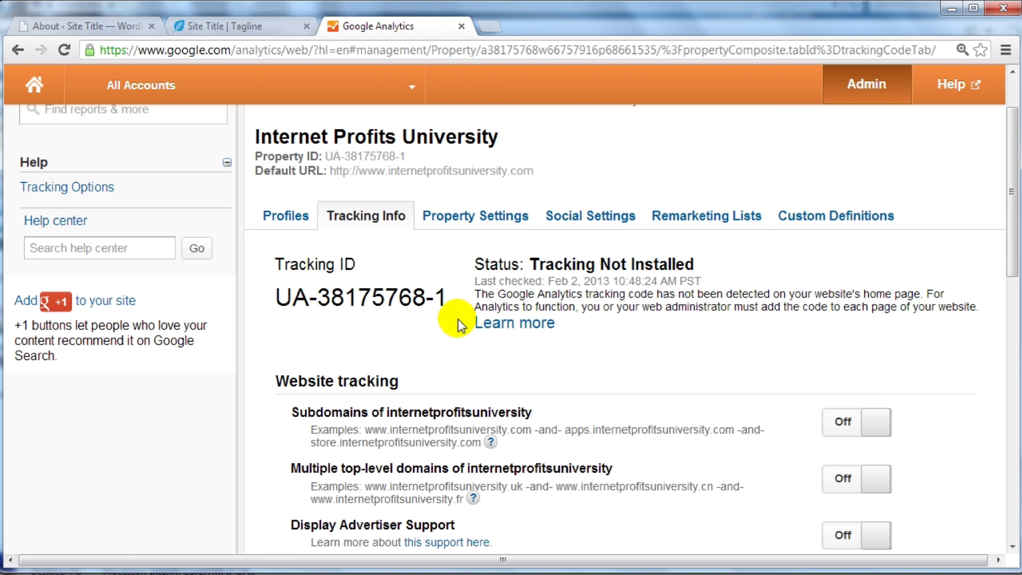
pyautogui.scroll(-2, 459, 324)
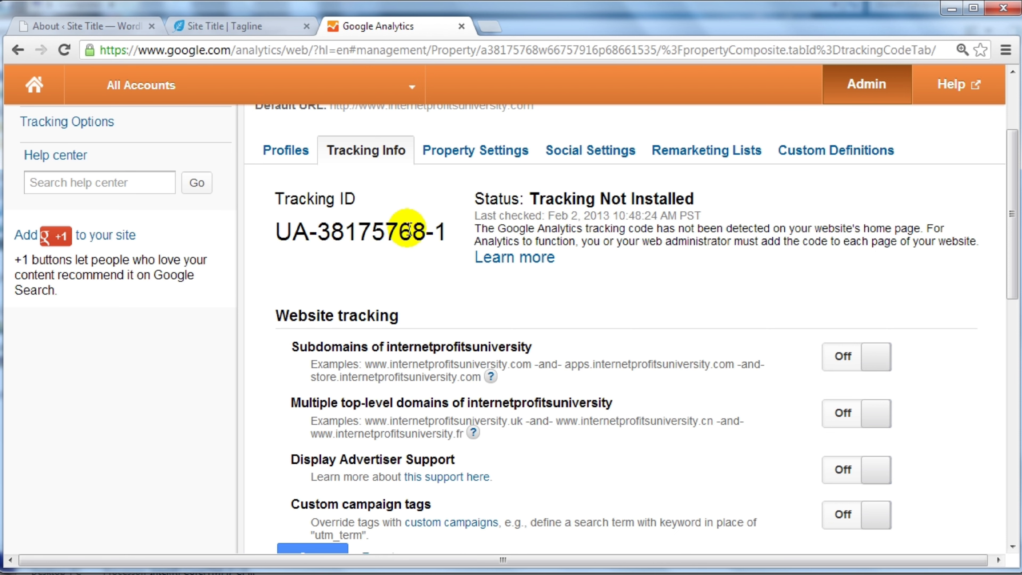
# - Examine the property's social settings and the example social content URL prefix, and return to the tracking information
pyautogui.click(597, 158)
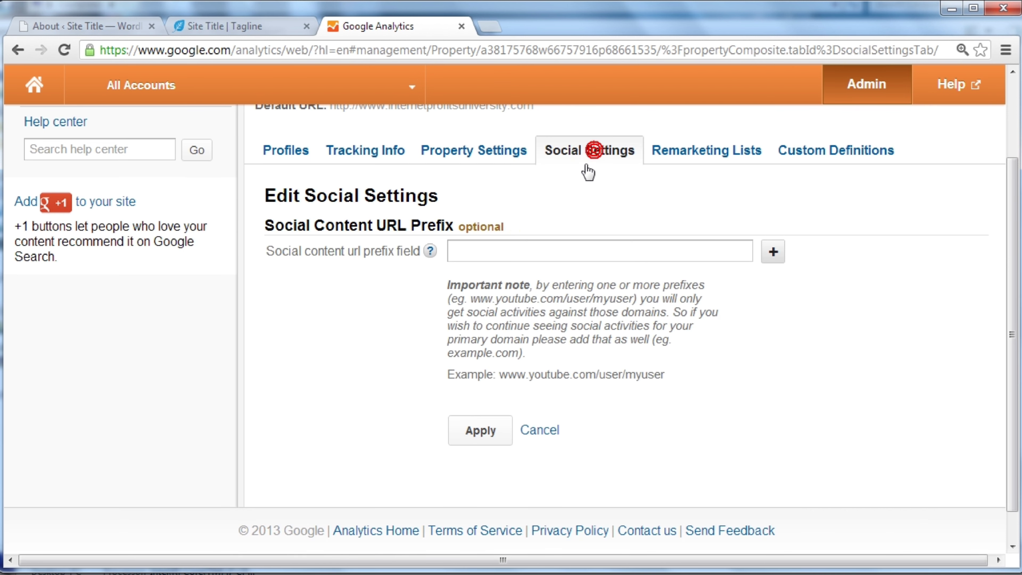
pyautogui.moveTo(661, 374); pyautogui.dragTo(505, 370)
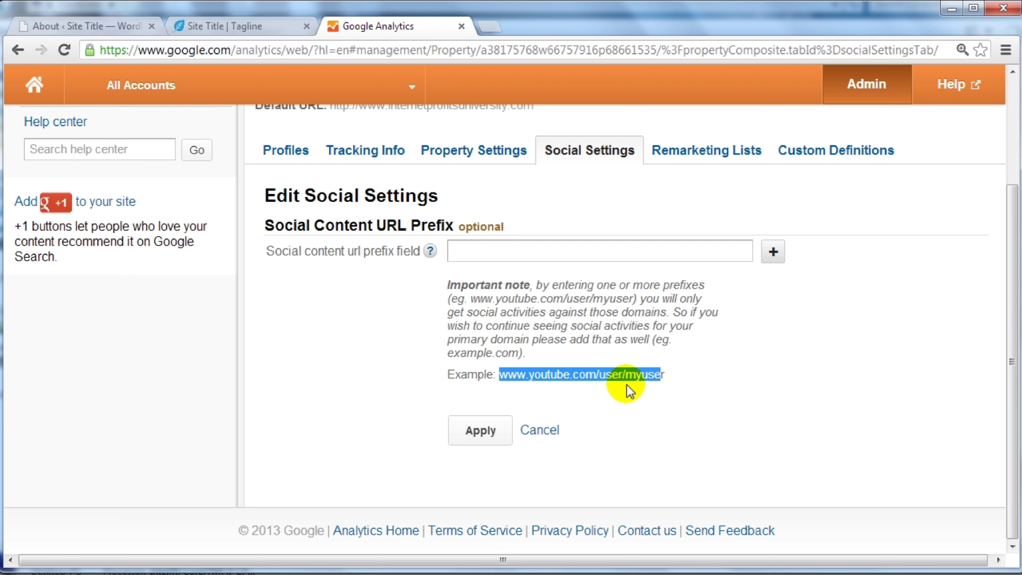
pyautogui.click(548, 254)
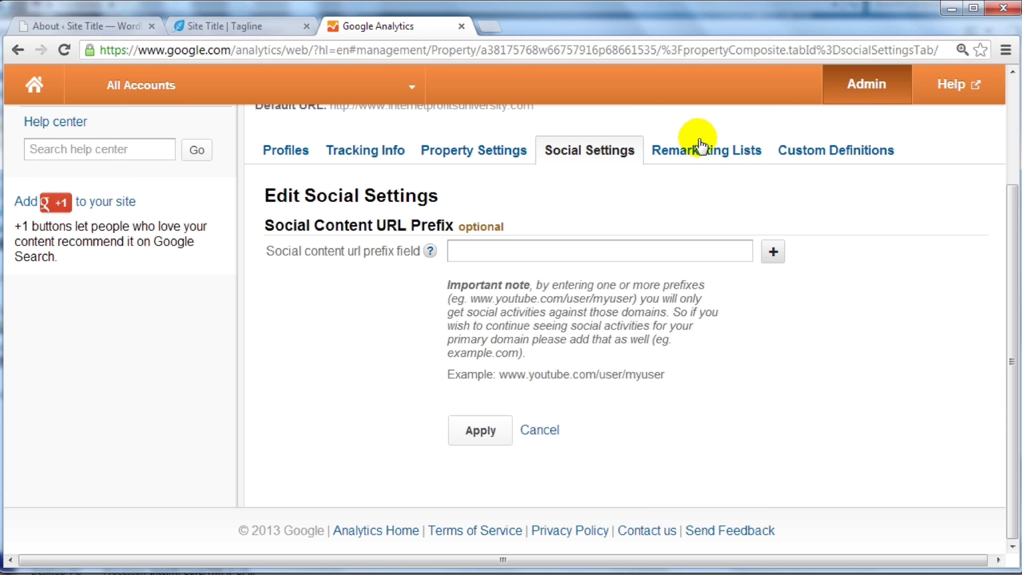
pyautogui.click(366, 150)
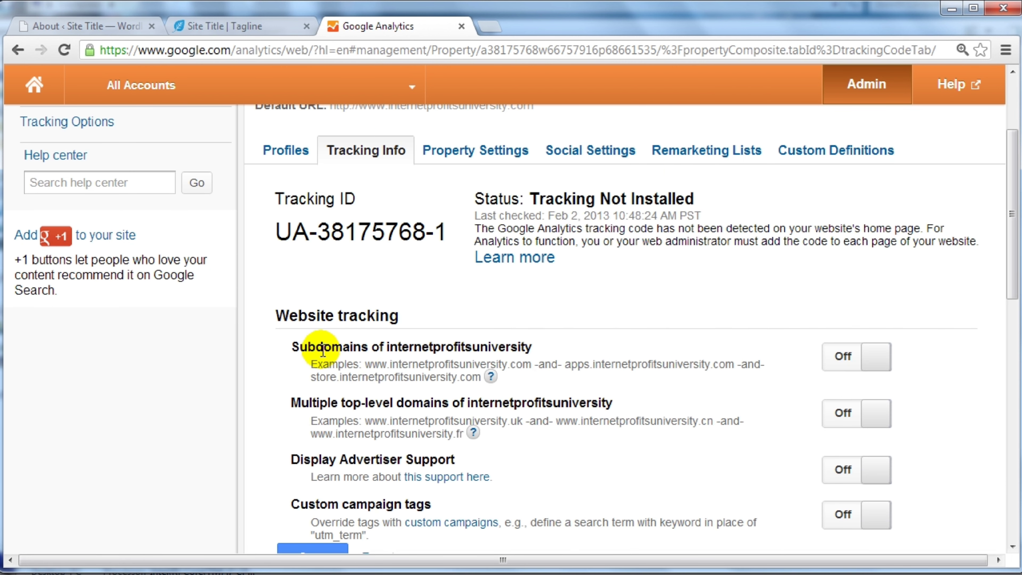
# - Switch to the WordPress admin and search the installable plugins for "google analytics"
pyautogui.click(119, 27)
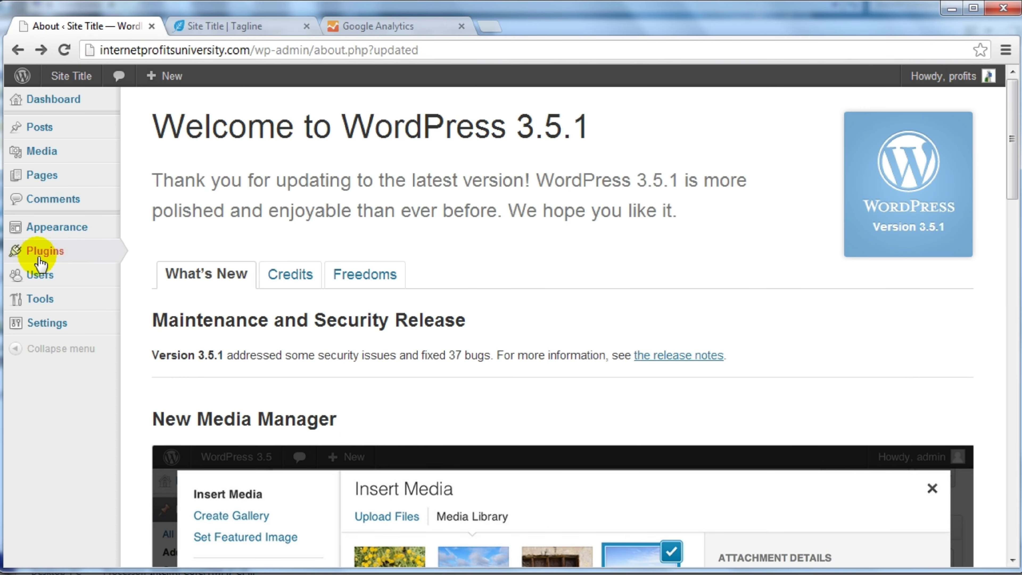
pyautogui.moveTo(42, 261)
pyautogui.click(169, 267)
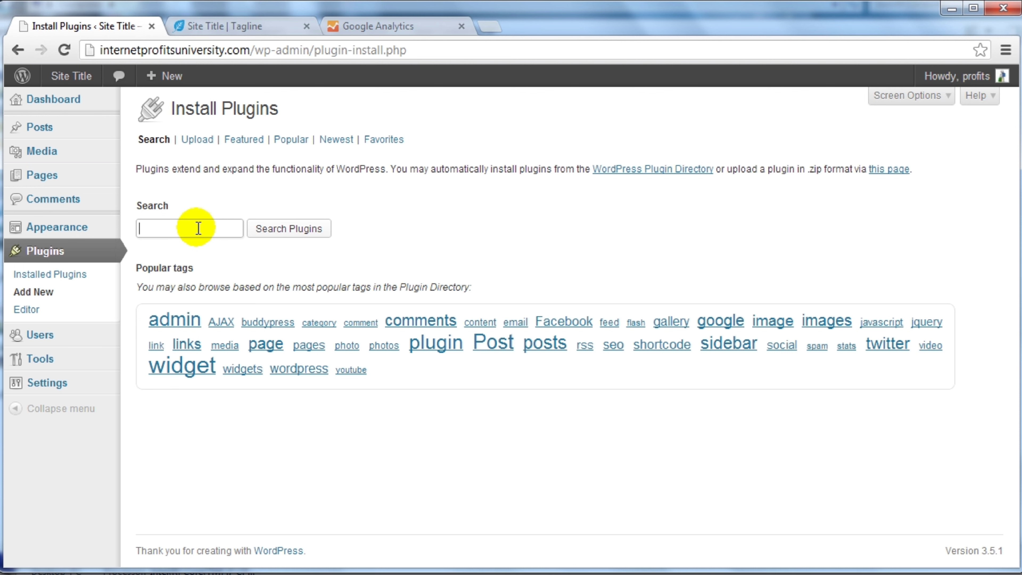
pyautogui.write('goo')
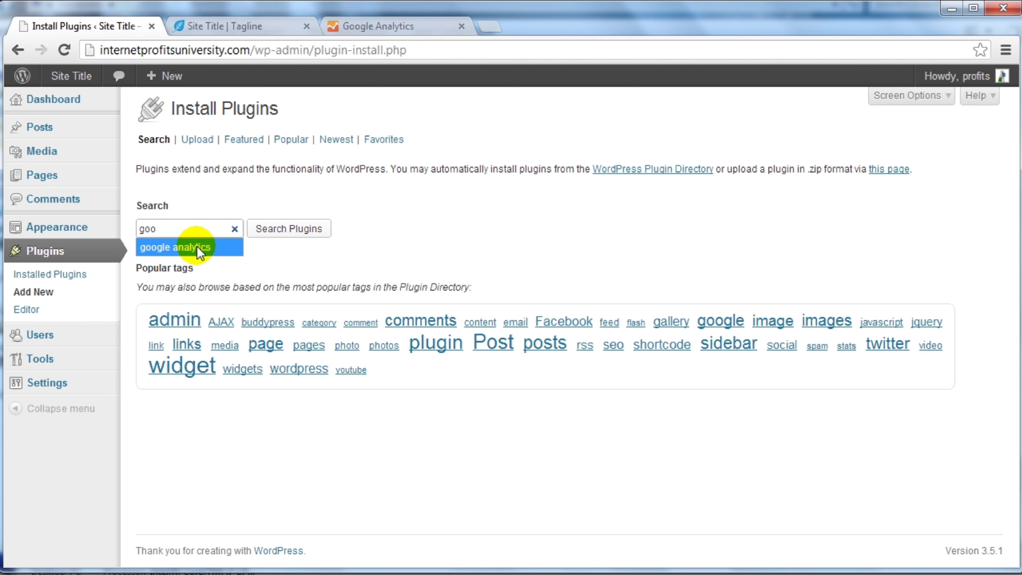
pyautogui.click(197, 247)
pyautogui.click(292, 230)
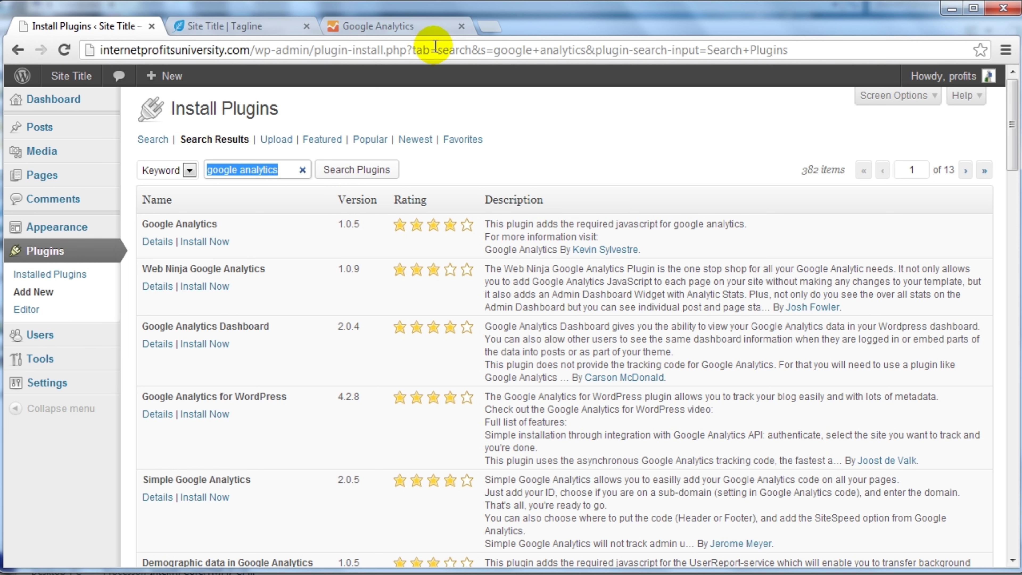
# - Look through the Google Analytics plugin results for Super Simple Google Analytics
pyautogui.click(297, 278)
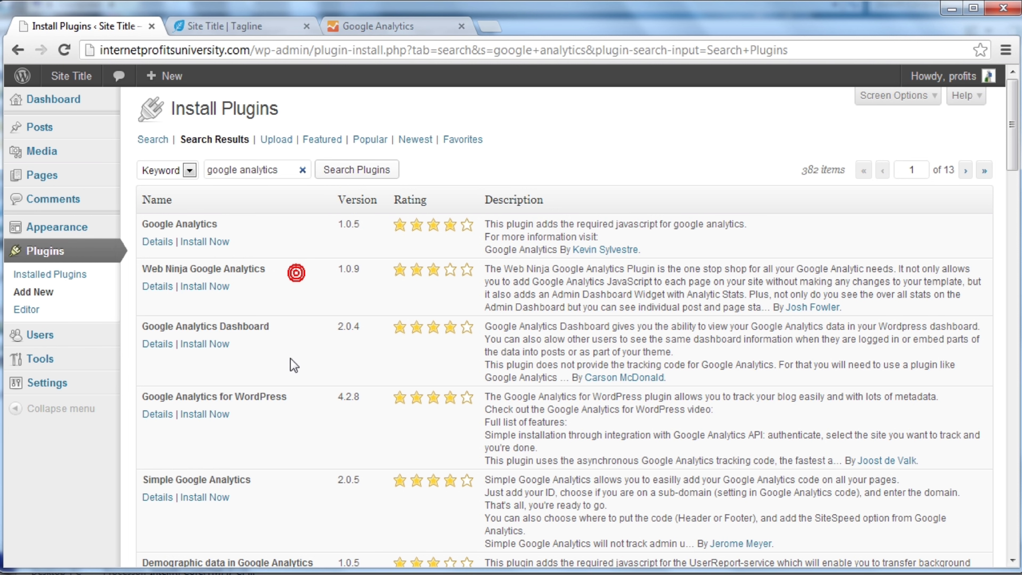
pyautogui.scroll(-5, 292, 362)
pyautogui.scroll(-6, 293, 364)
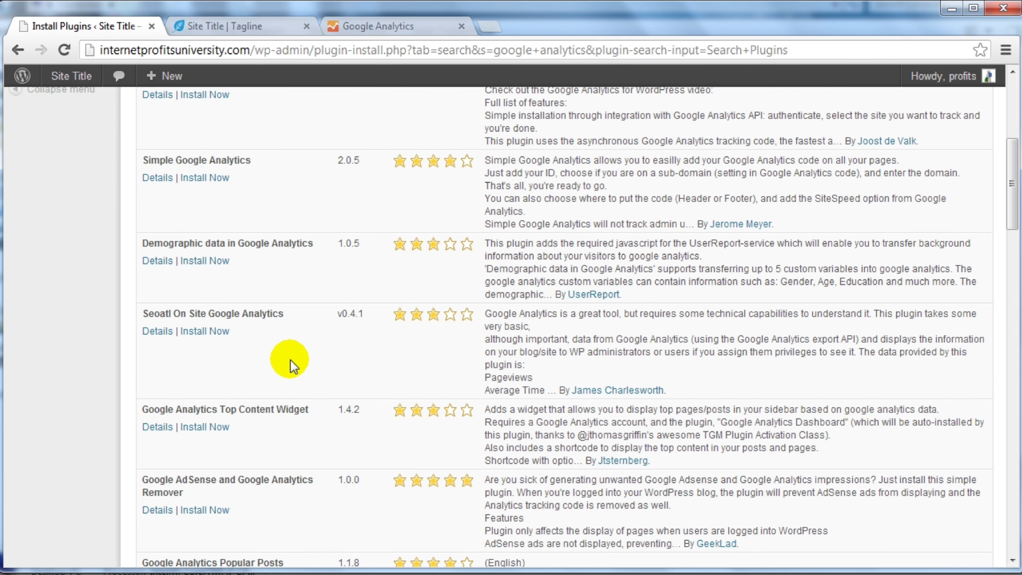
pyautogui.scroll(-2, 294, 366)
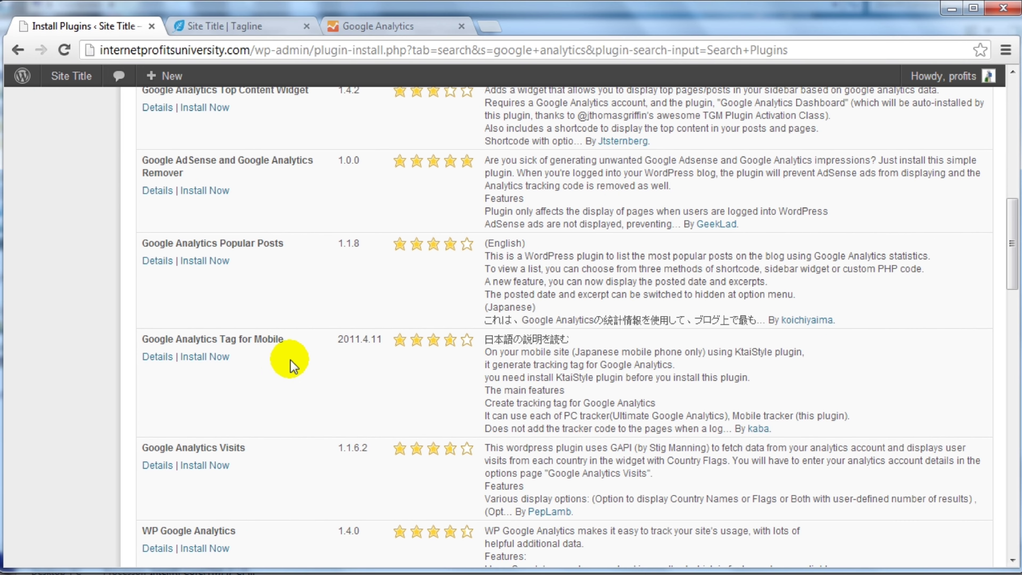
pyautogui.scroll(2, 293, 366)
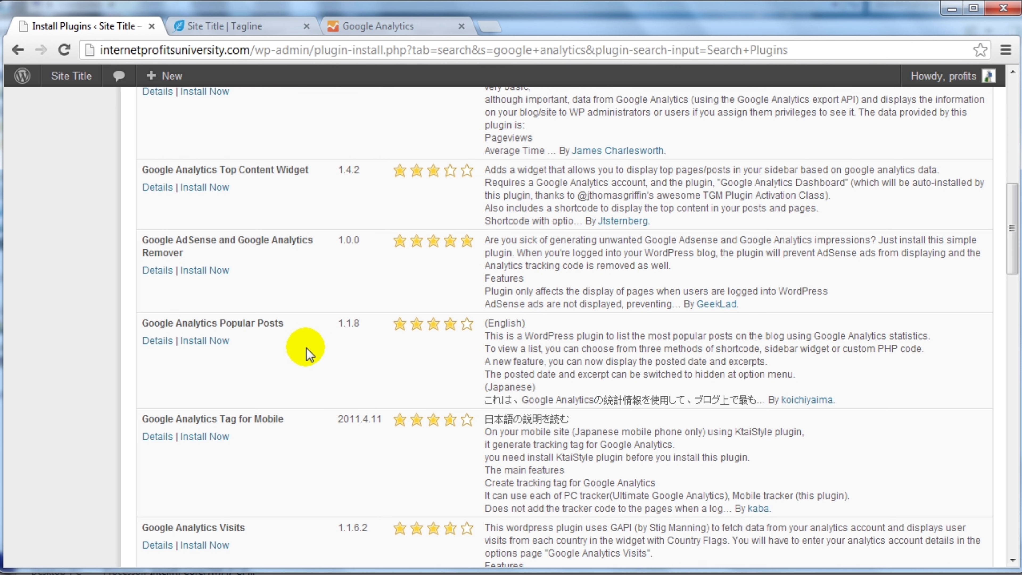
pyautogui.scroll(-10, 308, 354)
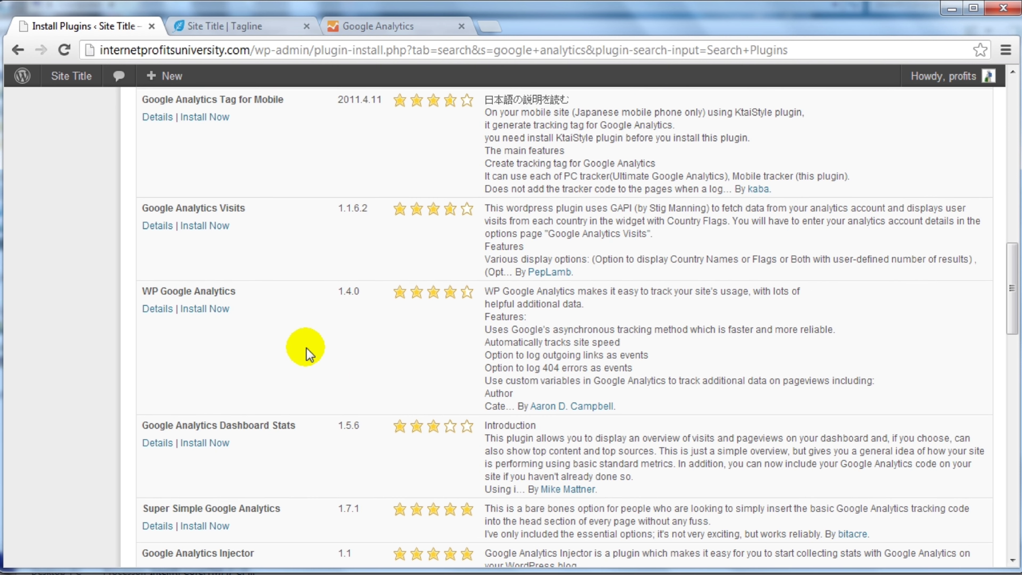
pyautogui.scroll(-2, 308, 354)
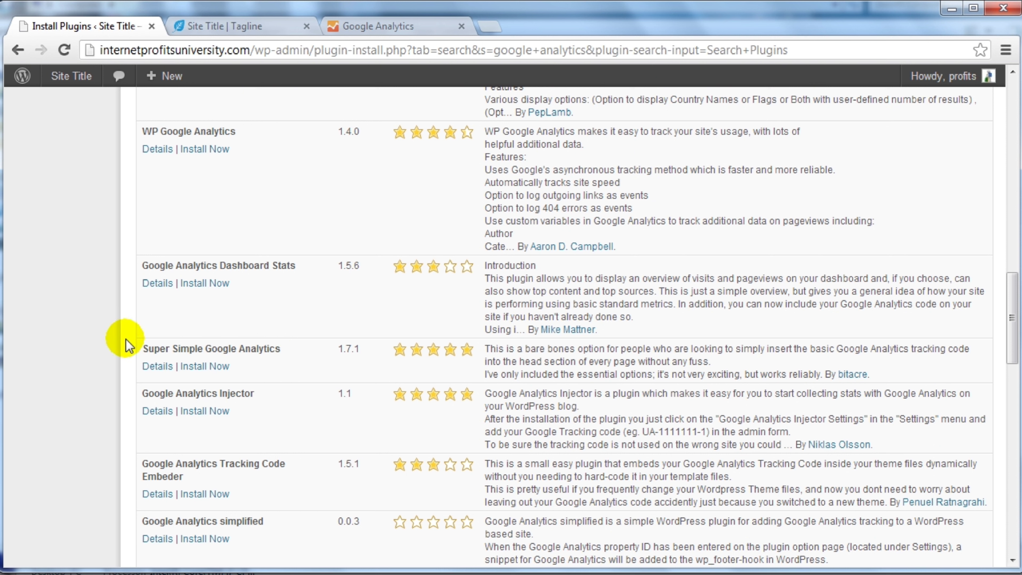
pyautogui.moveTo(144, 344); pyautogui.dragTo(281, 346)
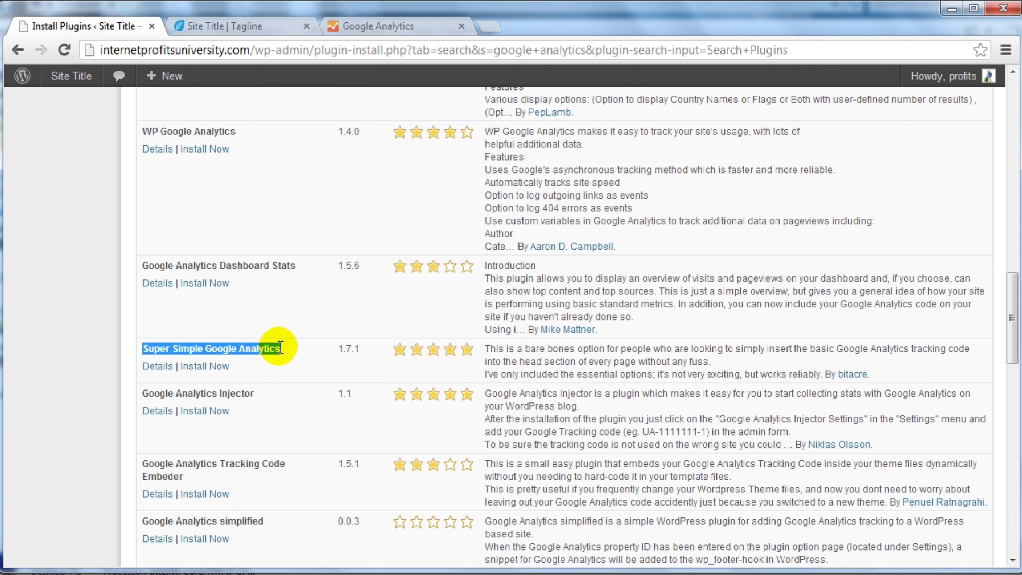
pyautogui.click(246, 348)
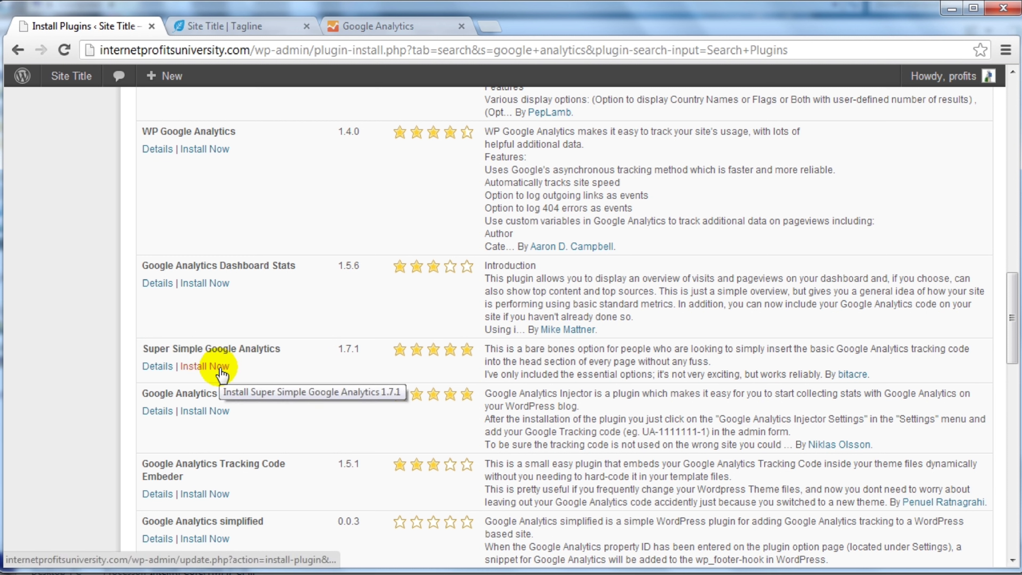
# - Install the Super Simple Google Analytics plugin using the prefilled FTP credentials and activate it
pyautogui.click(220, 368)
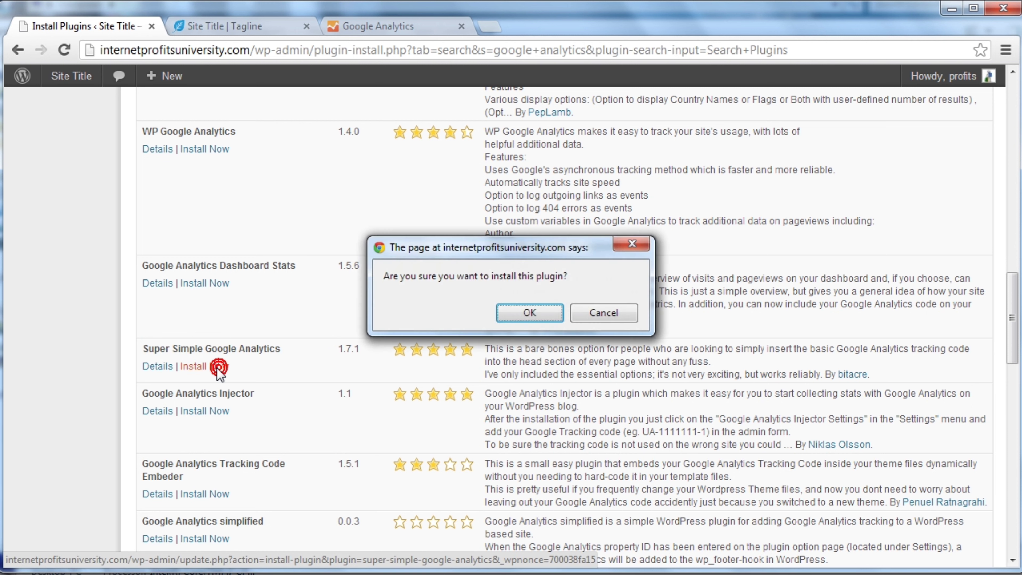
pyautogui.click(538, 313)
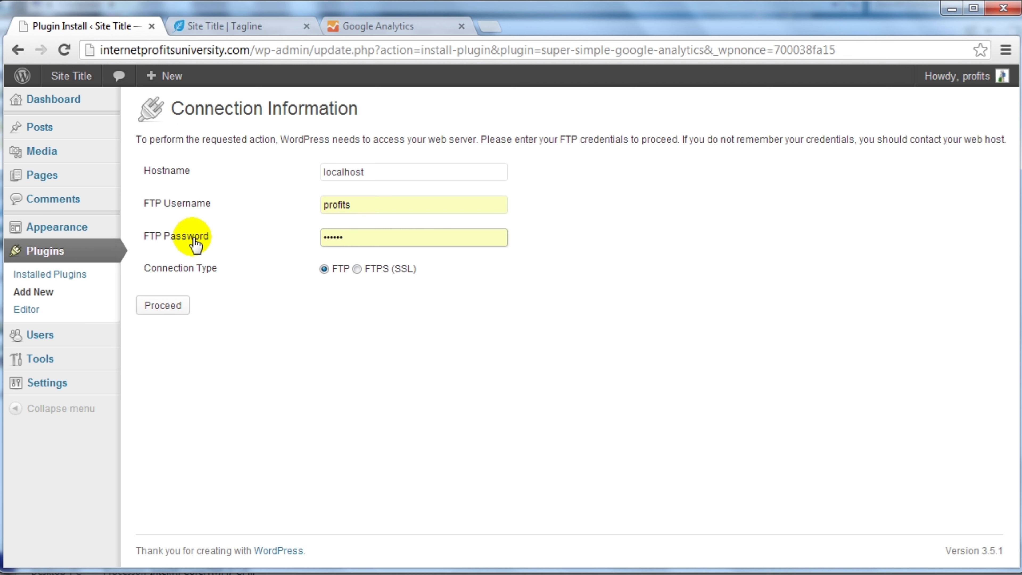
pyautogui.click(177, 311)
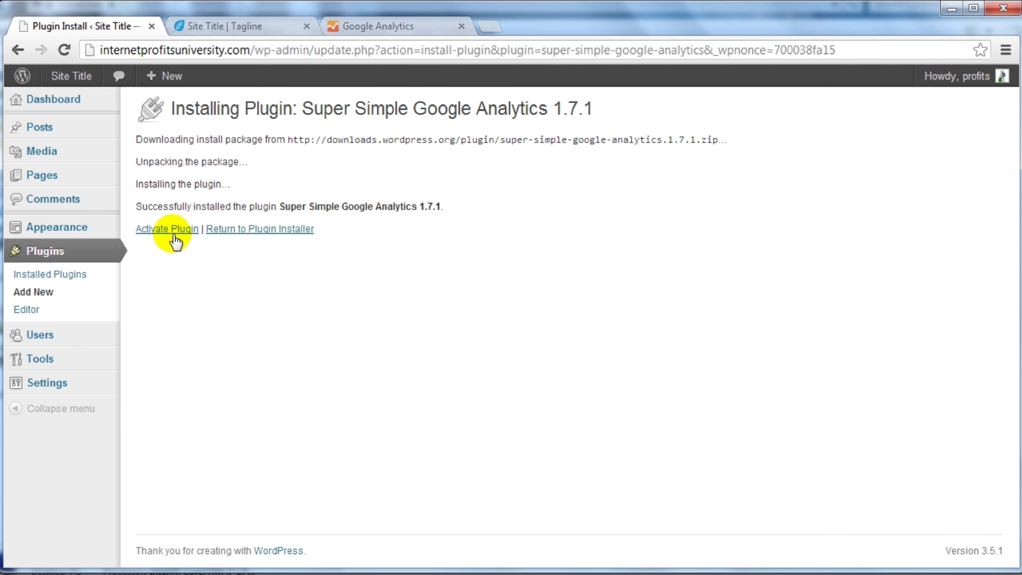
pyautogui.click(173, 230)
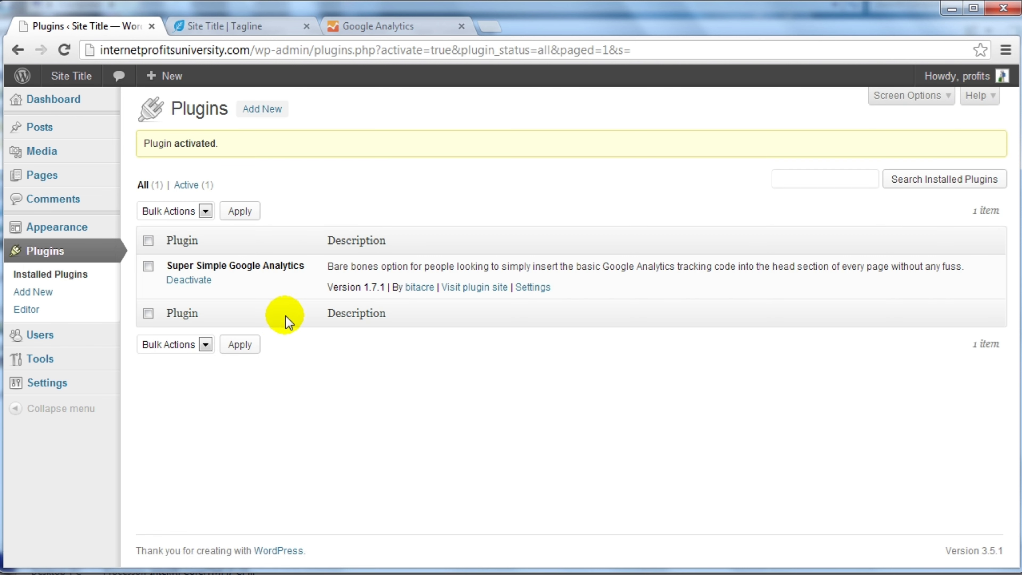
# - Go to the Super Simple Google Analytics settings and clear both prefilled Google Analytics number fields
pyautogui.moveTo(48, 382)
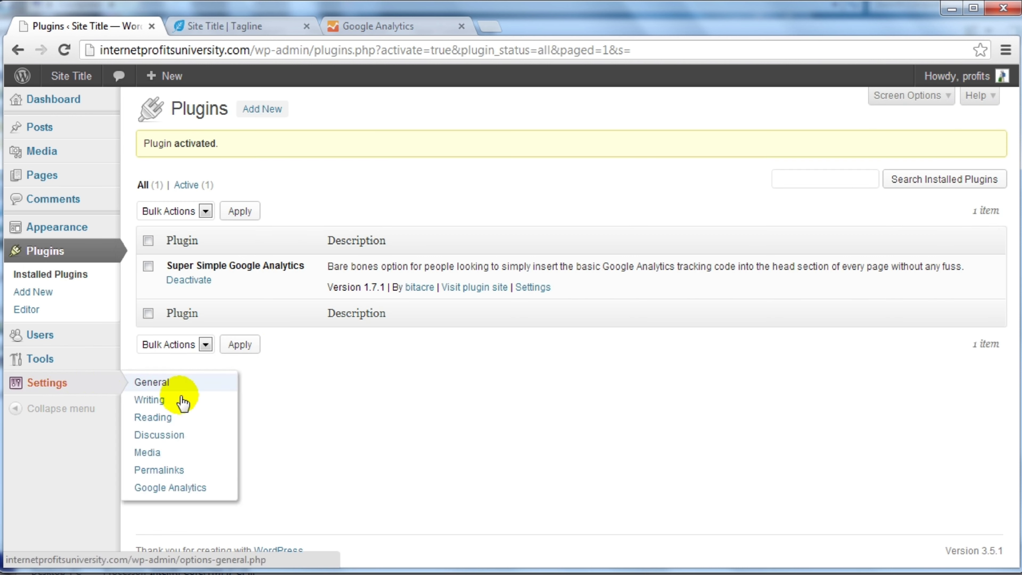
pyautogui.click(174, 490)
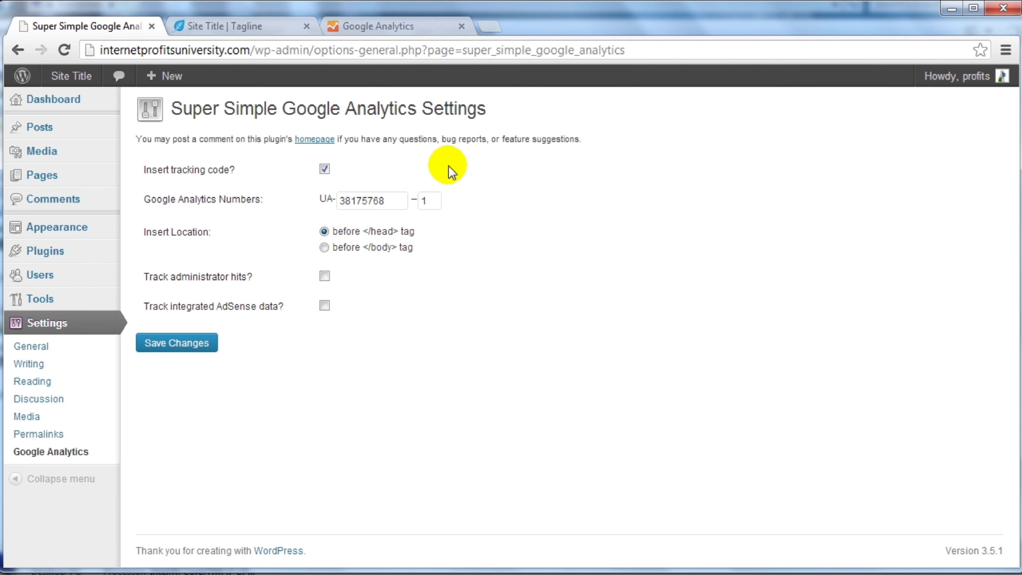
pyautogui.doubleClick(391, 200)
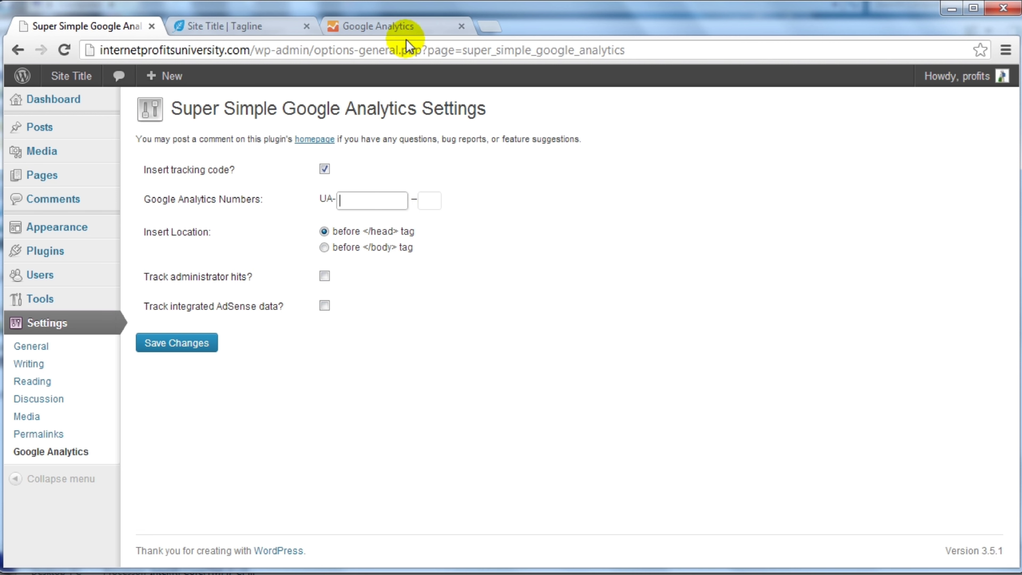
# - Copy the middle number of the tracking ID from Google Analytics into the plugin's first Google Analytics Numbers field
pyautogui.click(398, 26)
pyautogui.moveTo(318, 233); pyautogui.dragTo(426, 233)
pyautogui.hotkey('ctrl', 'c')
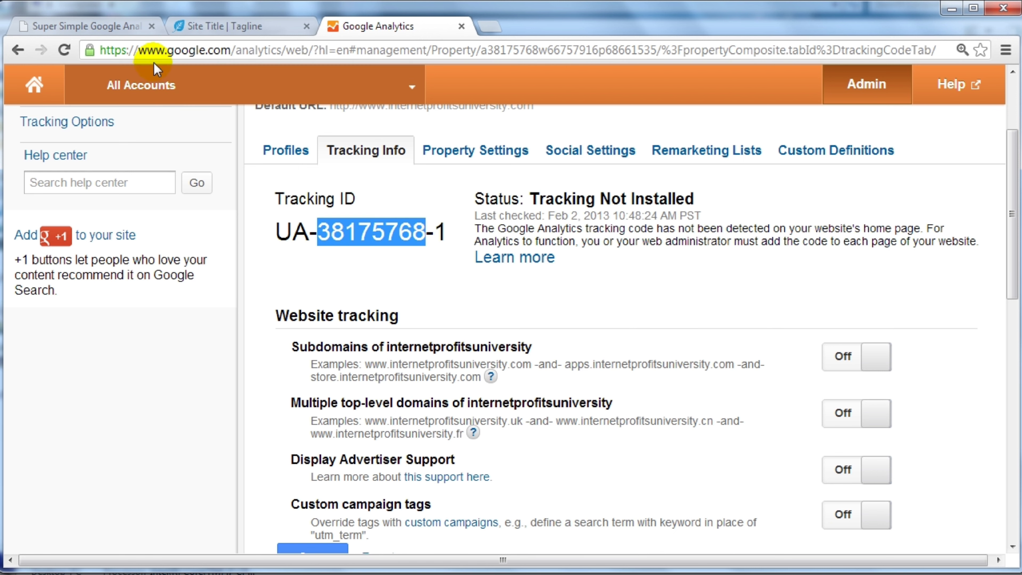
pyautogui.click(121, 25)
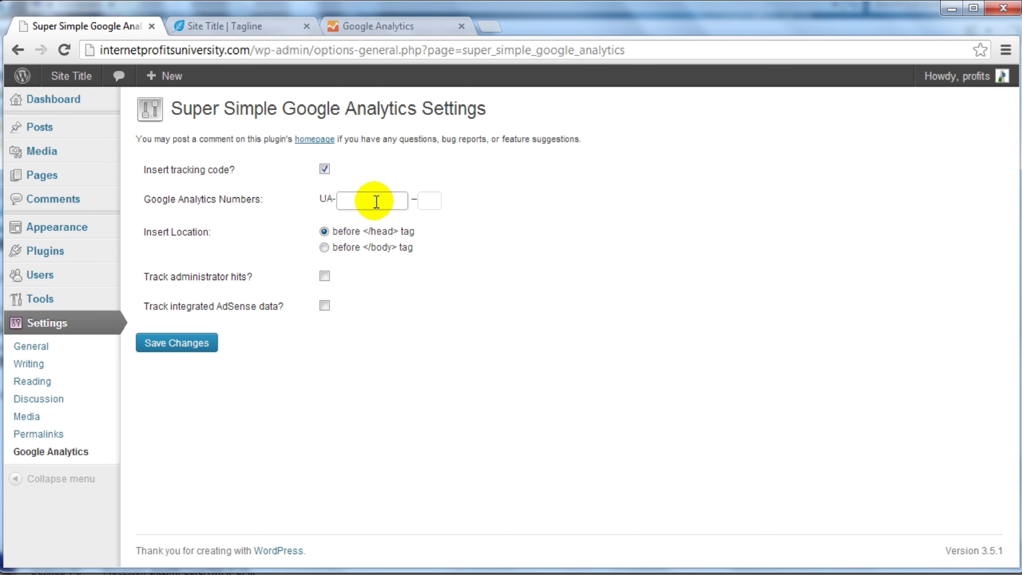
pyautogui.click(376, 201)
pyautogui.hotkey('ctrl', 'v')
# - Copy the tracking ID's final digit, 1, from Google Analytics into the plugin's second Google Analytics Numbers field
pyautogui.click(429, 201)
pyautogui.click(391, 26)
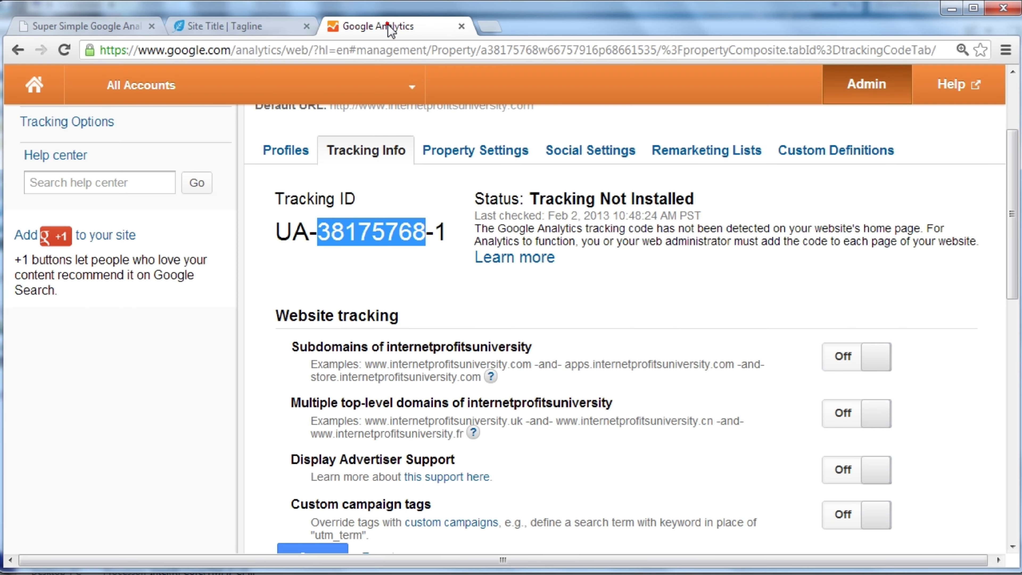
pyautogui.moveTo(448, 232); pyautogui.dragTo(432, 233)
pyautogui.hotkey('ctrl', 'c')
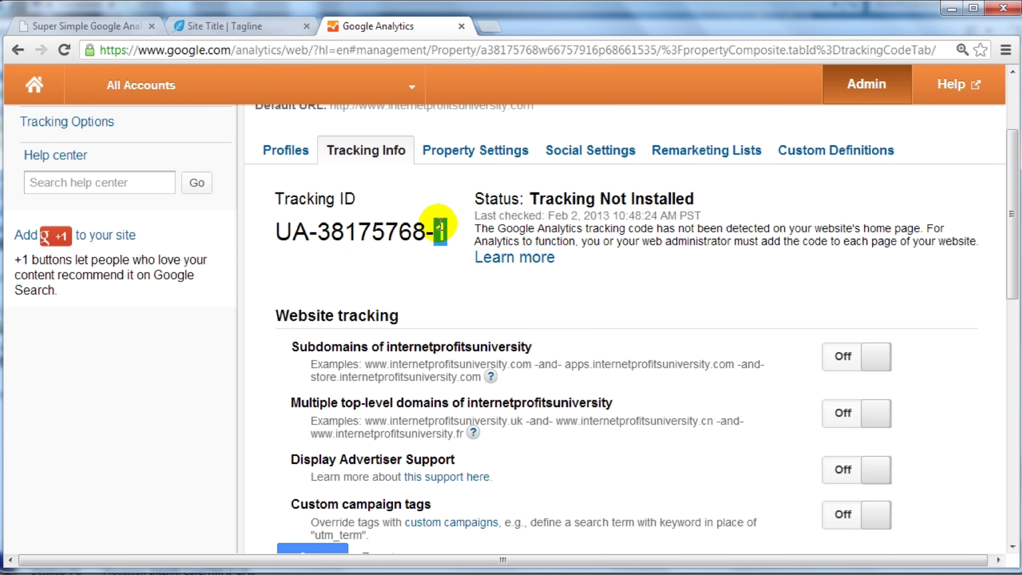
pyautogui.click(73, 29)
pyautogui.click(429, 200)
pyautogui.hotkey('ctrl', 'v')
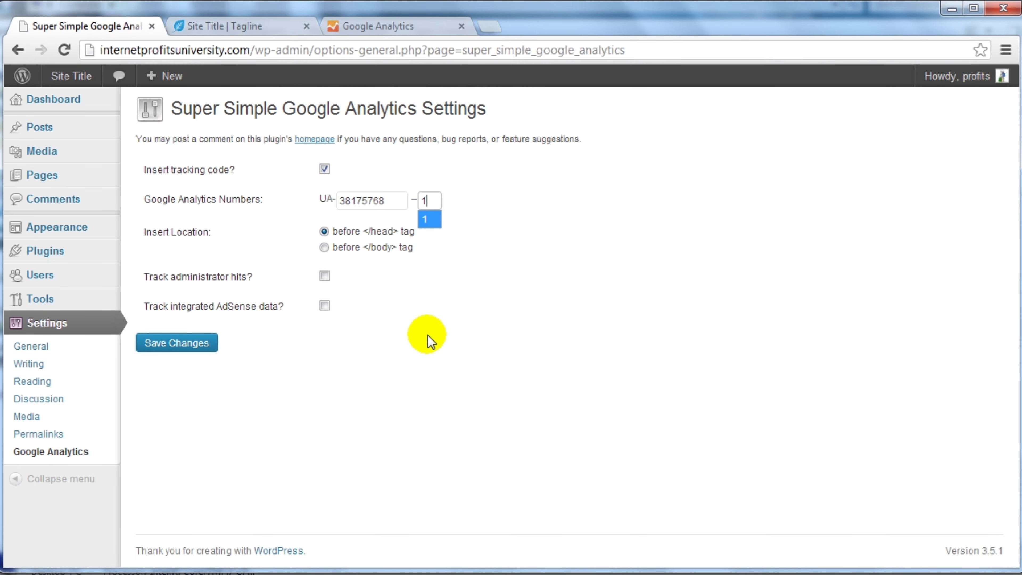
pyautogui.click(411, 354)
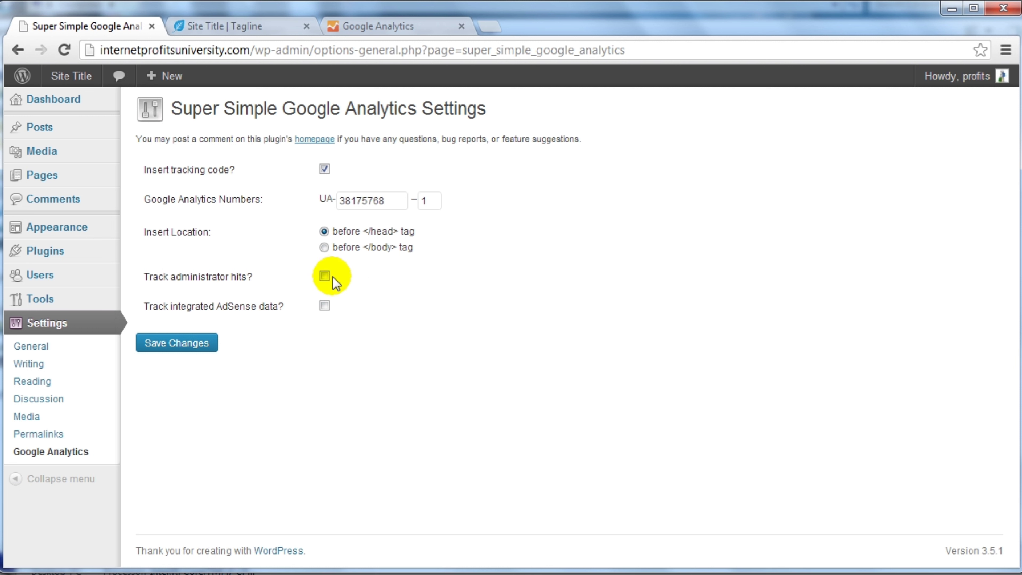
# - Save the plugin's tracking settings and check the property's tracking information in Google Analytics before returning to WordPress
pyautogui.moveTo(165, 76)
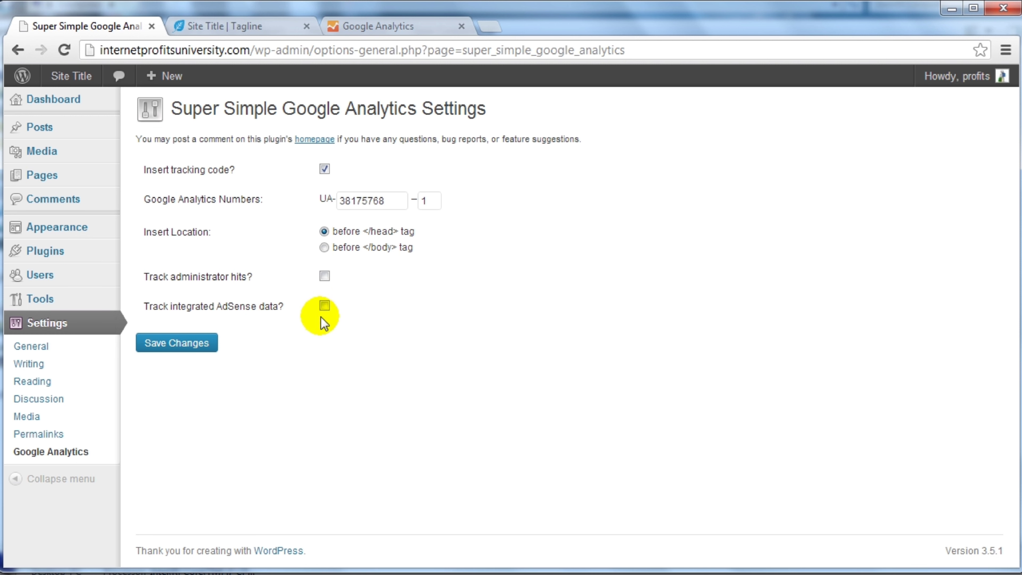
pyautogui.click(191, 343)
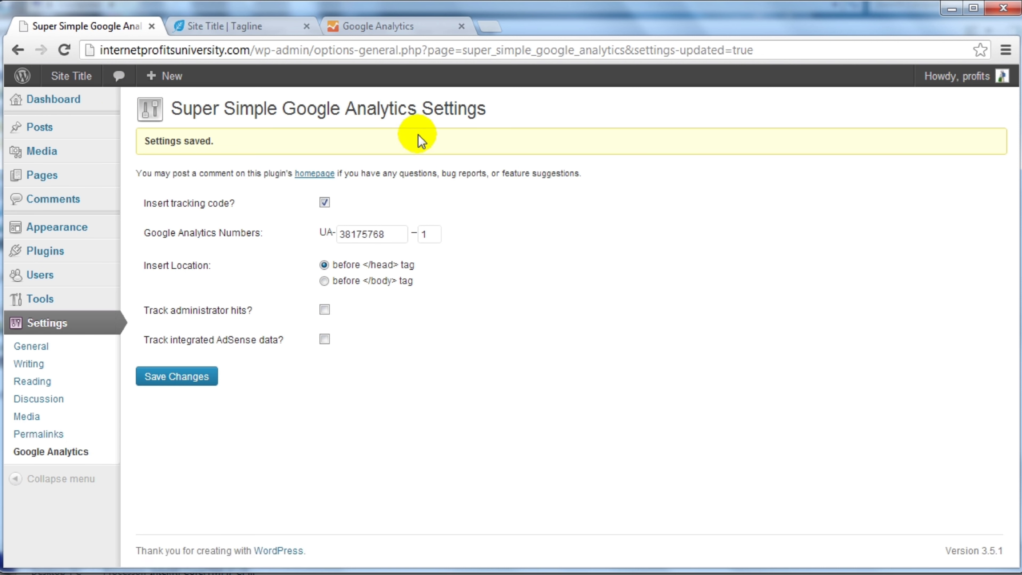
pyautogui.click(407, 27)
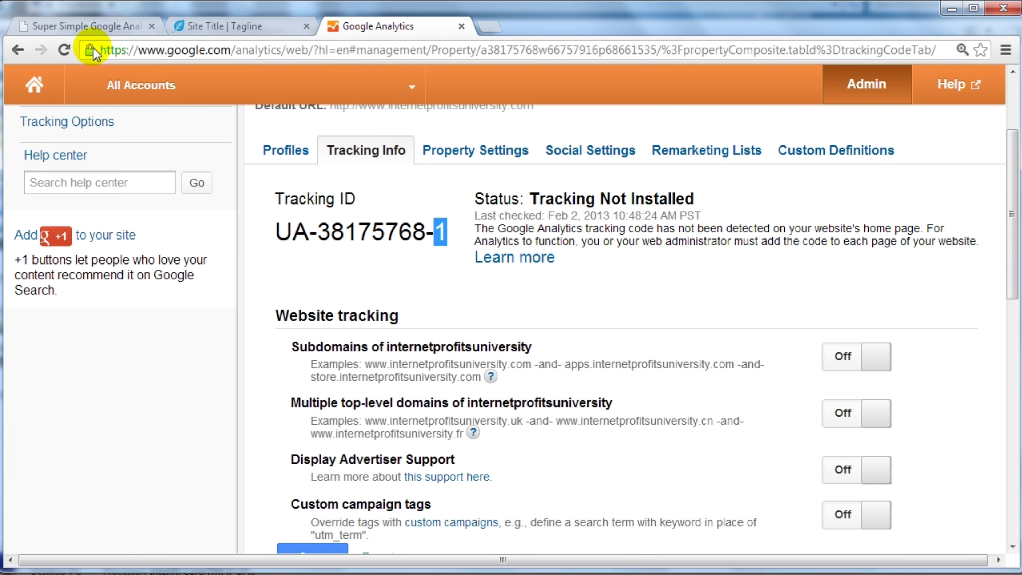
pyautogui.click(95, 32)
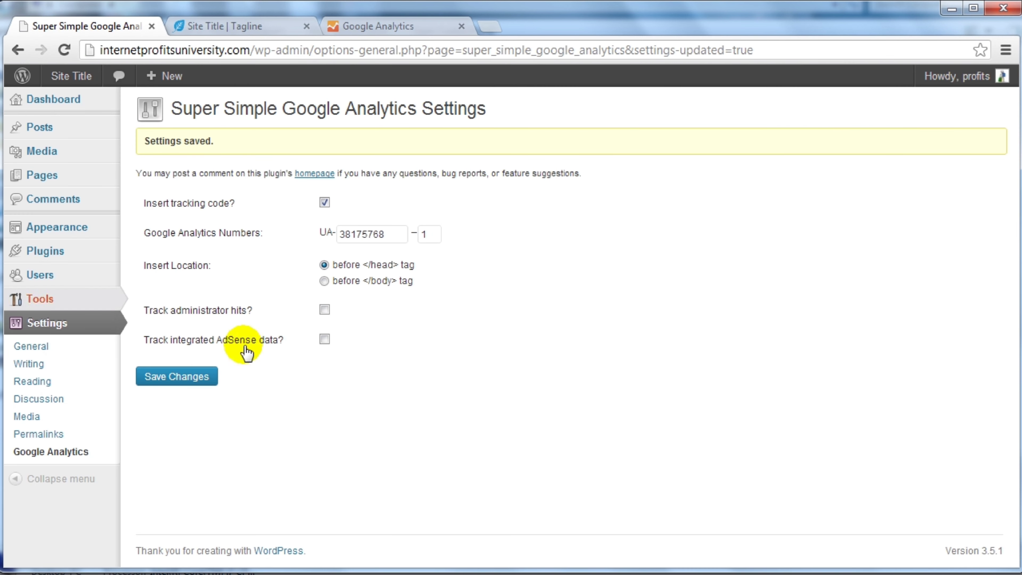